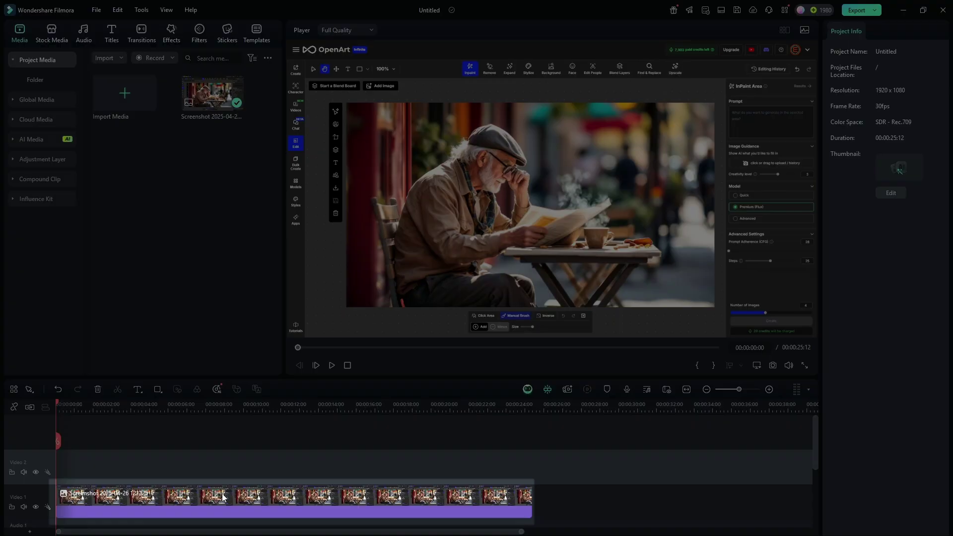
# Keyframe a zoom-in on the screenshot clip from 00:00:03:12 to 00:00:03:17, ending at 154% scale and position about X -124.20, Y -257.40
pyautogui.click(217, 509)
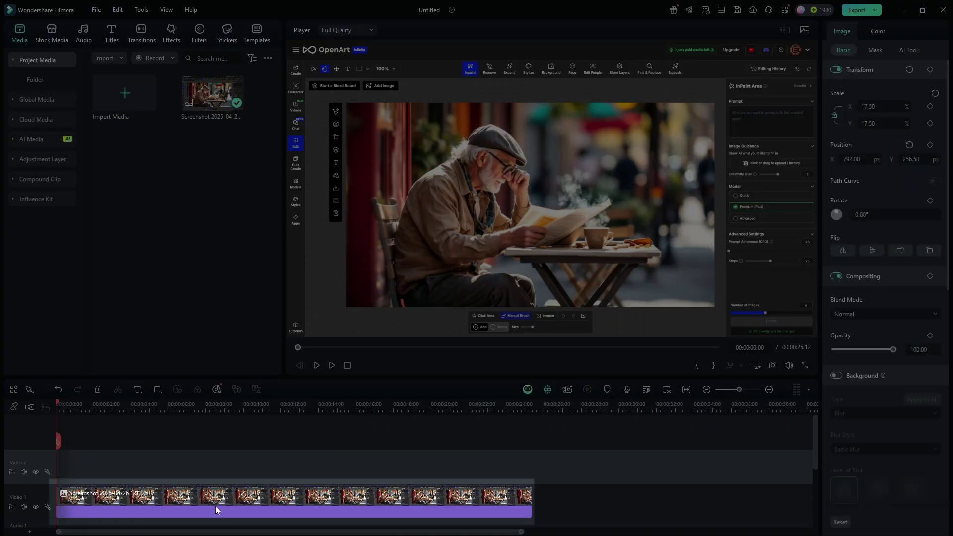
pyautogui.keyDown('ctrl'); pyautogui.scroll(2, 199, 451); pyautogui.keyUp('ctrl')
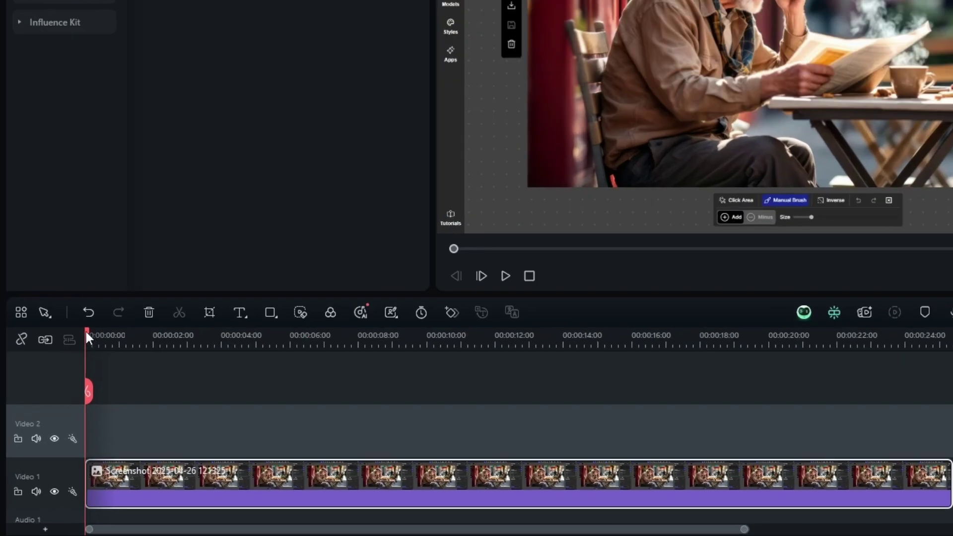
pyautogui.moveTo(87, 333); pyautogui.dragTo(202, 337)
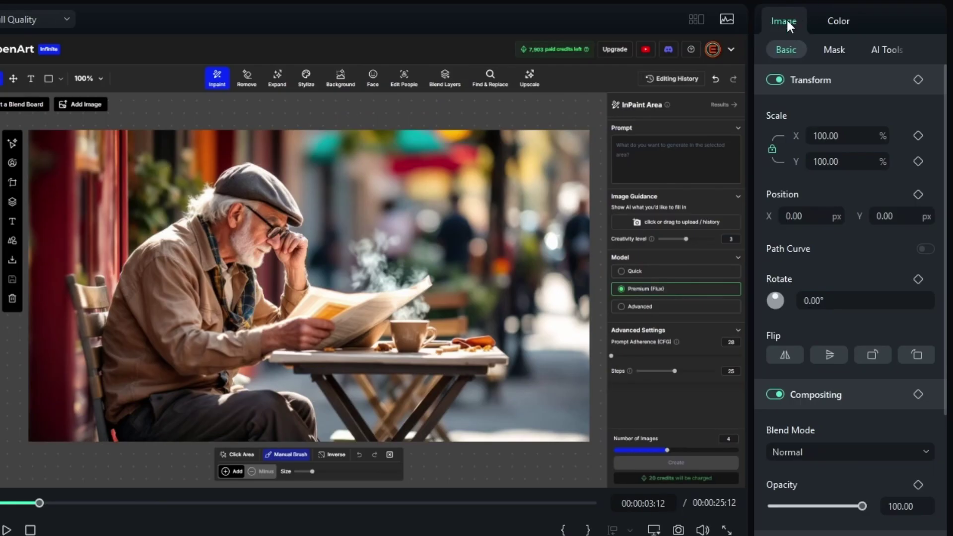
pyautogui.click(918, 80)
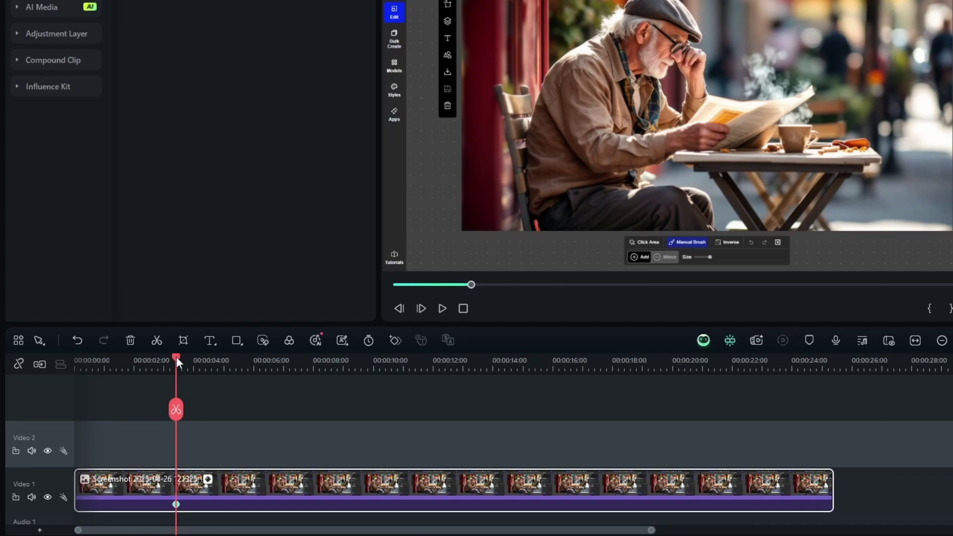
pyautogui.click(930, 72)
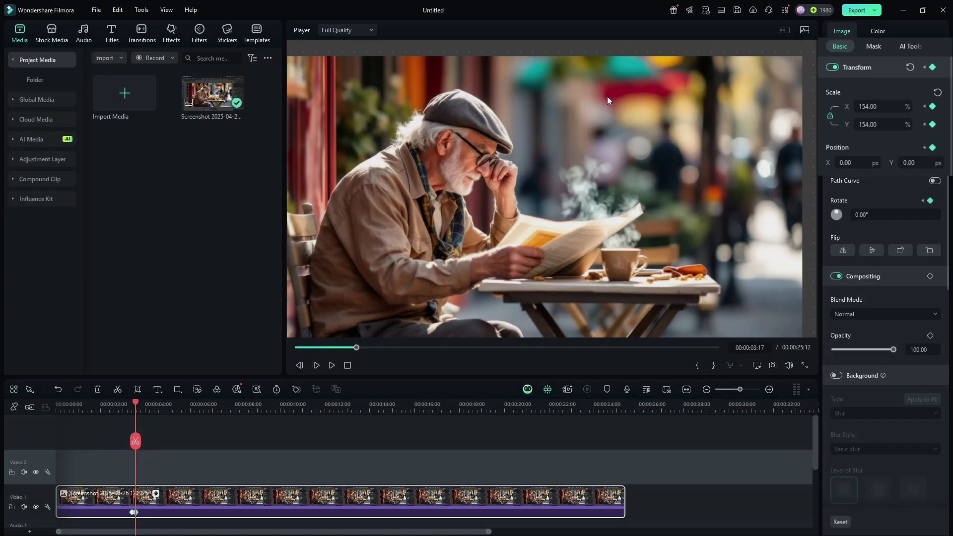
pyautogui.moveTo(607, 97); pyautogui.dragTo(586, 154)
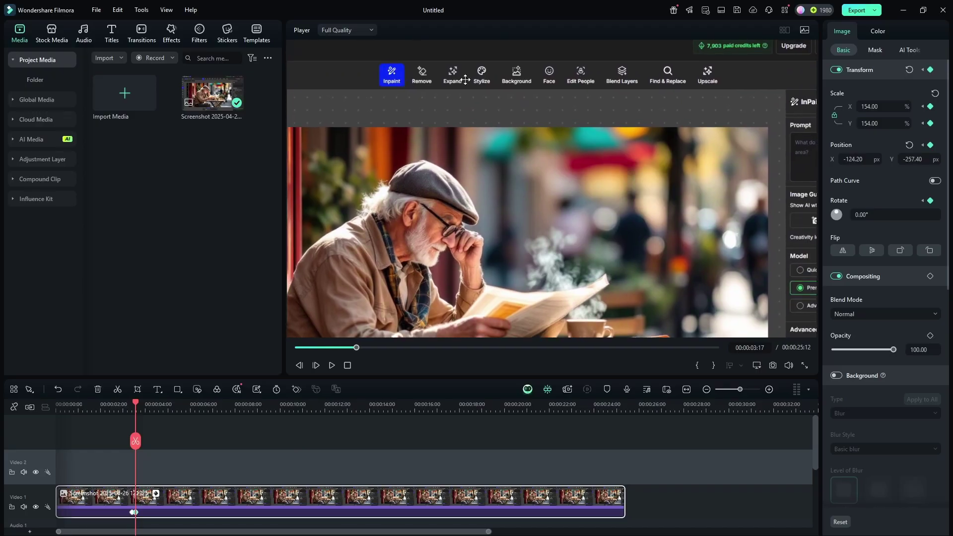
# Play the timeline from the beginning through the zoom-in to check the animation
pyautogui.click(80, 405)
pyautogui.moveTo(80, 405); pyautogui.dragTo(45, 407)
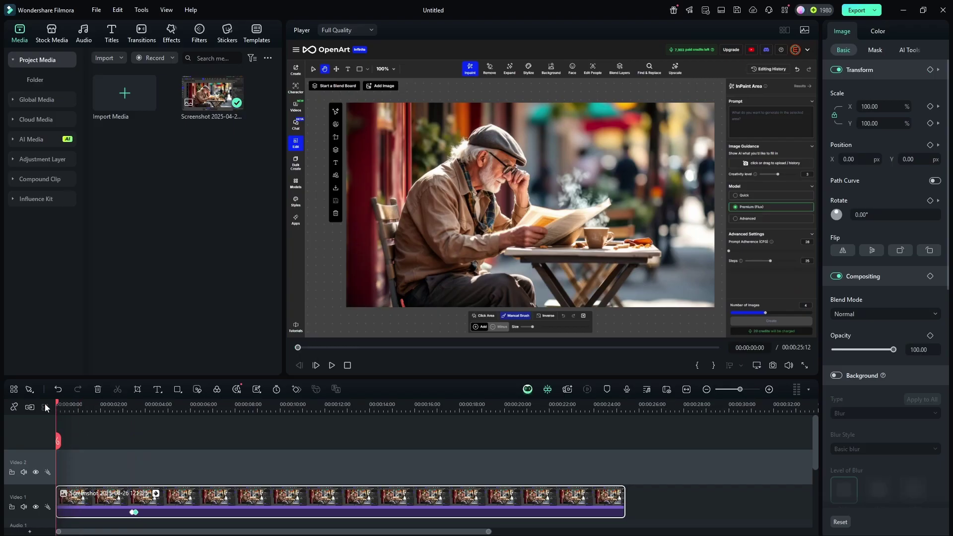
pyautogui.click(332, 365)
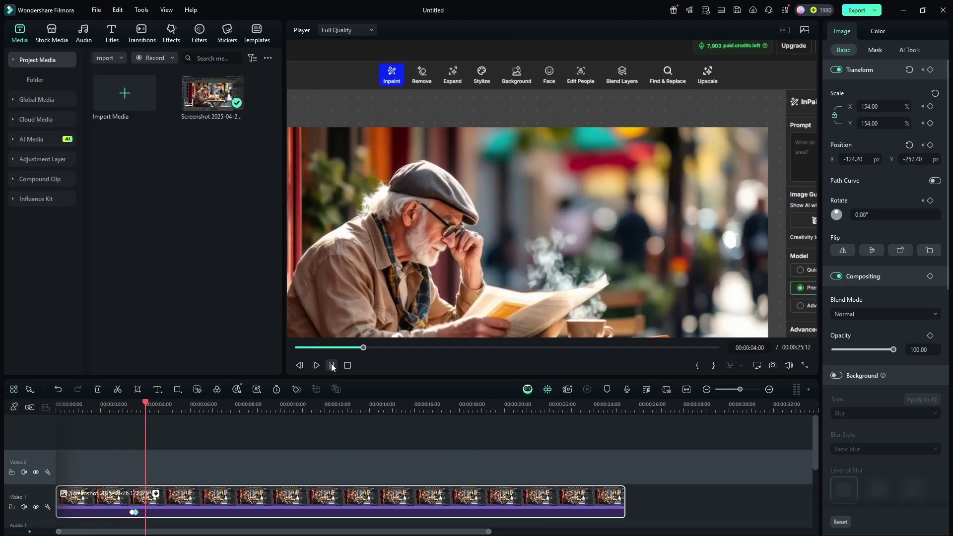
pyautogui.click(332, 366)
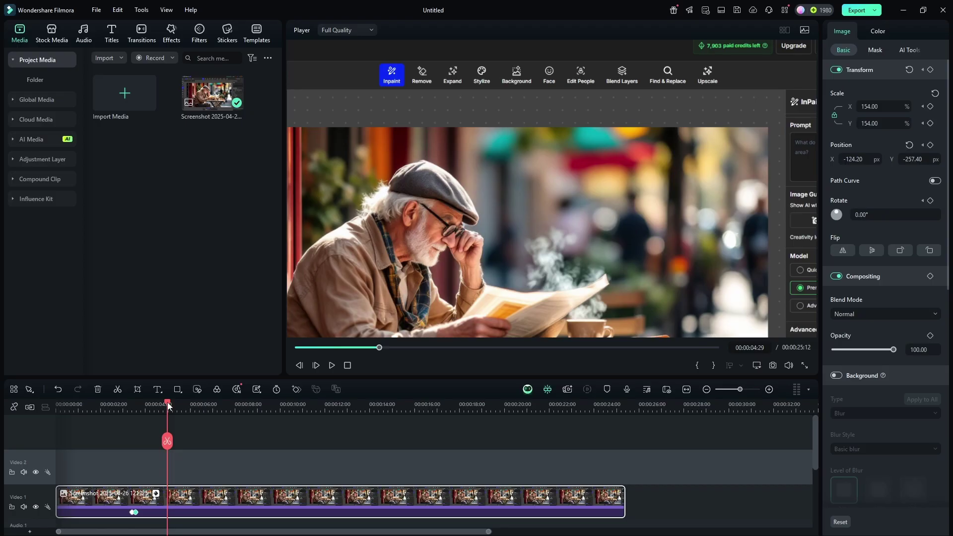
# Keyframe a zoom-out on the clip from 00:00:11:13 to 00:00:11:18, resetting scale to 100% and position to 0, 0 at the end
pyautogui.moveTo(168, 405); pyautogui.dragTo(313, 411)
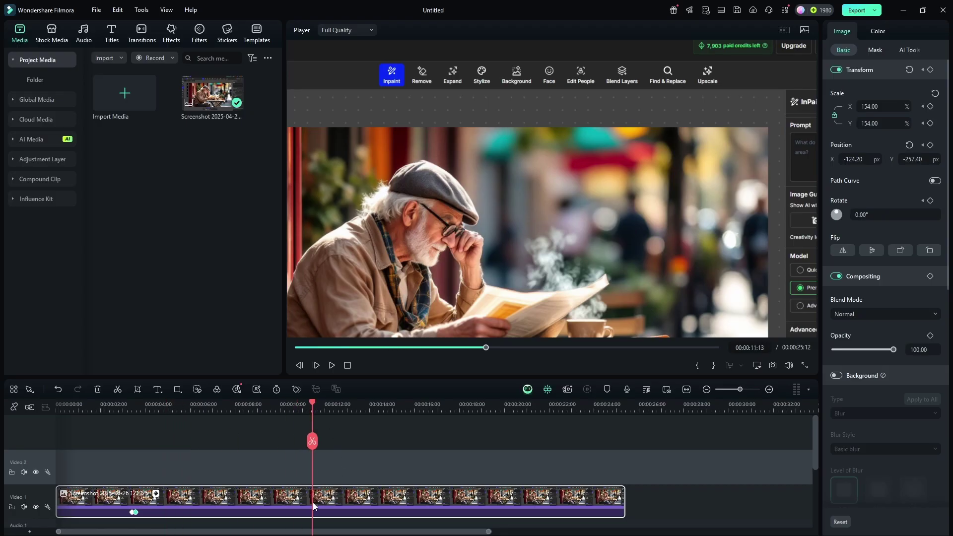
pyautogui.click(929, 70)
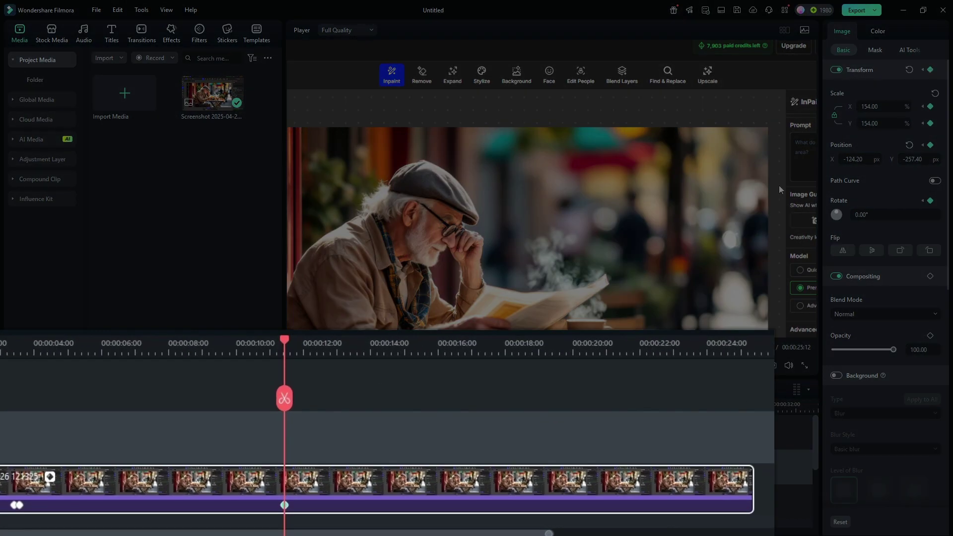
pyautogui.press('space')
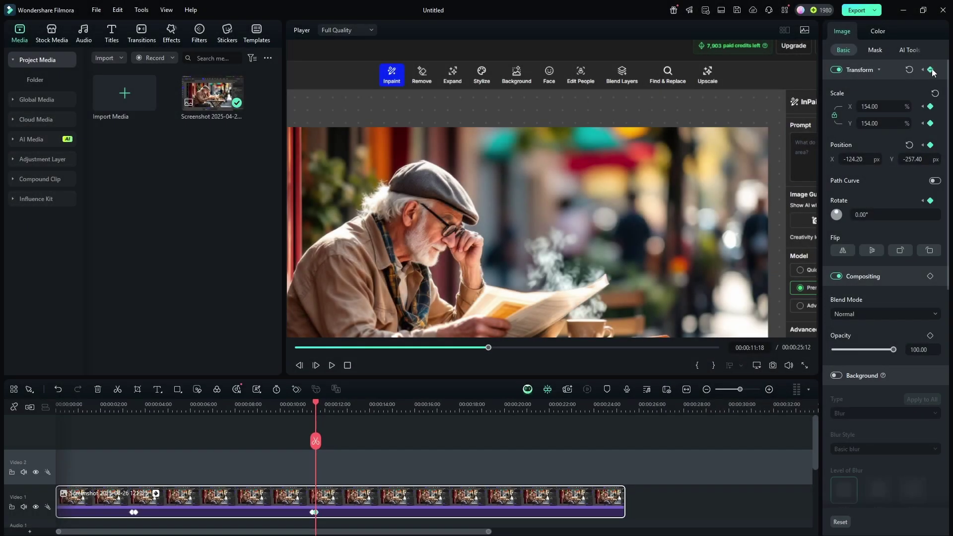
pyautogui.click(930, 70)
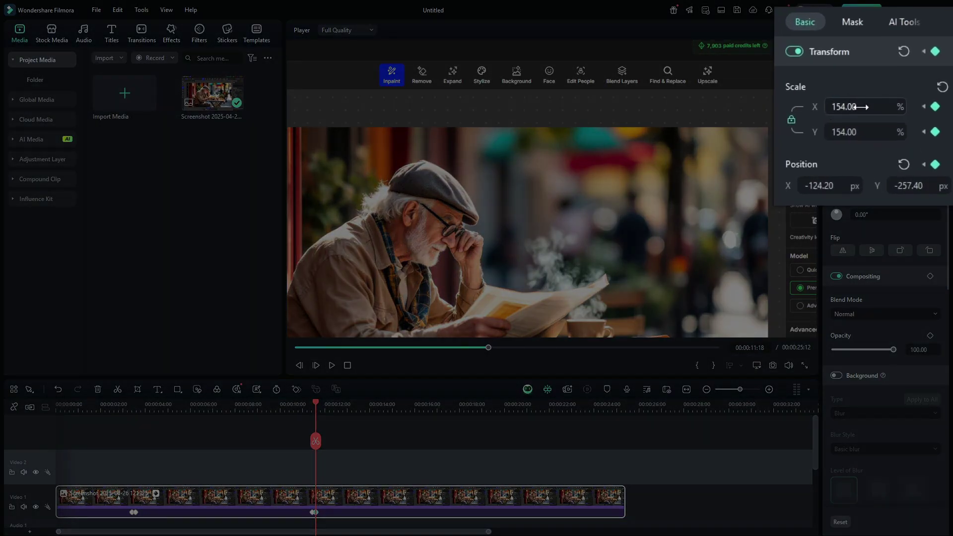
pyautogui.click(941, 88)
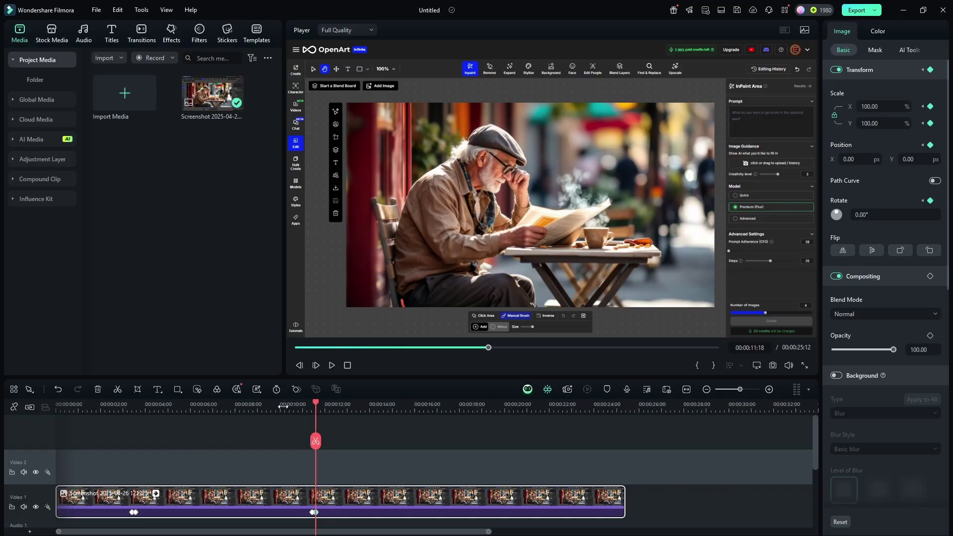
# Play the timeline from about 00:00:10:04 to check the zoom-out animation
pyautogui.click(282, 405)
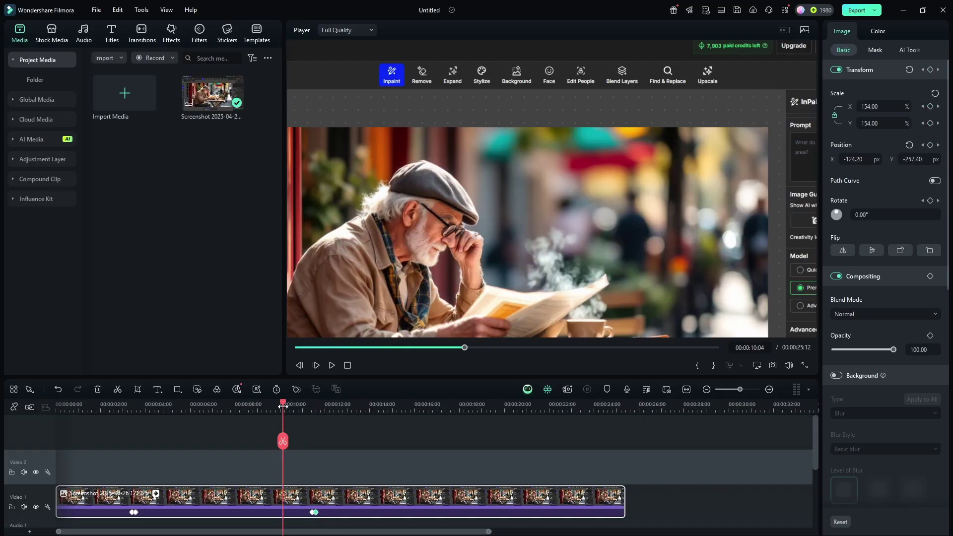
pyautogui.press('space')
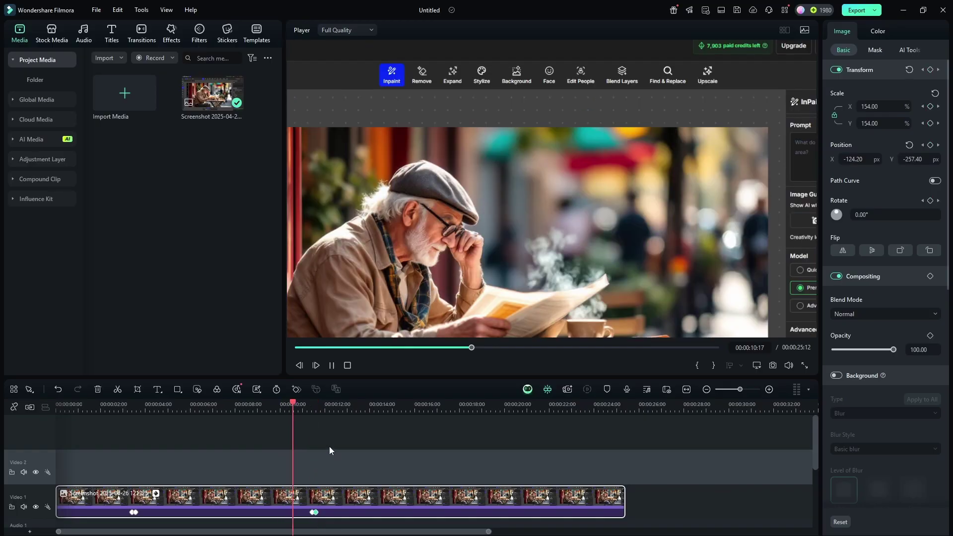
pyautogui.press('space')
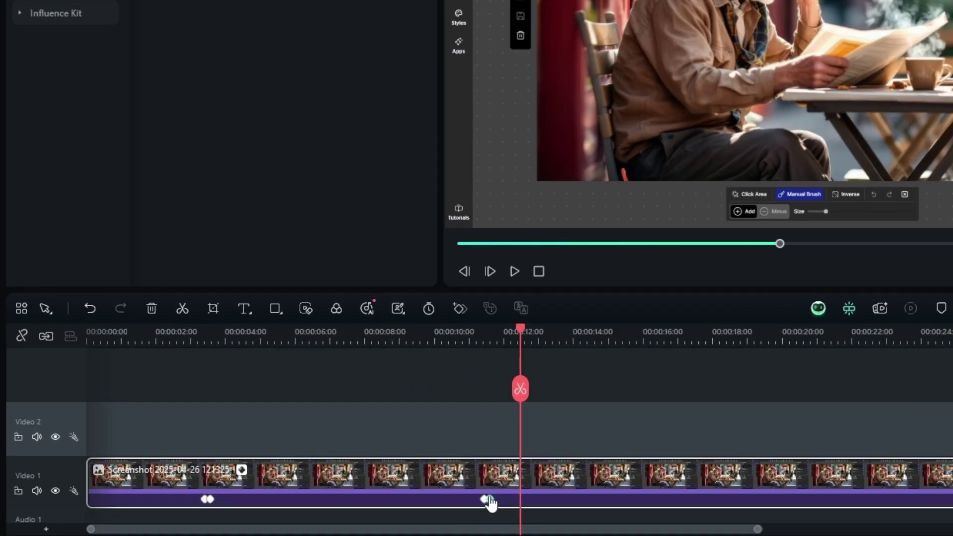
# Delete all keyframes from the screenshot clip
pyautogui.rightClick(490, 501)
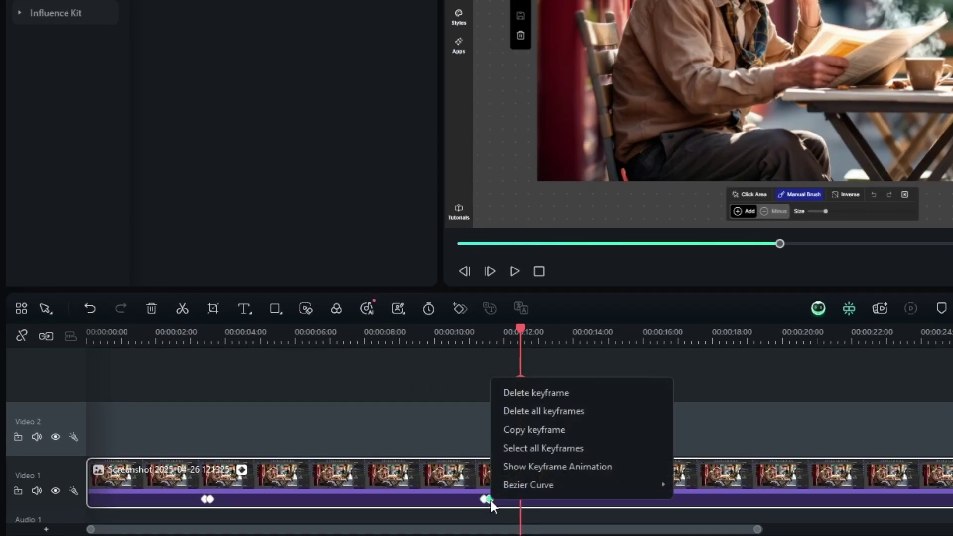
pyautogui.click(563, 410)
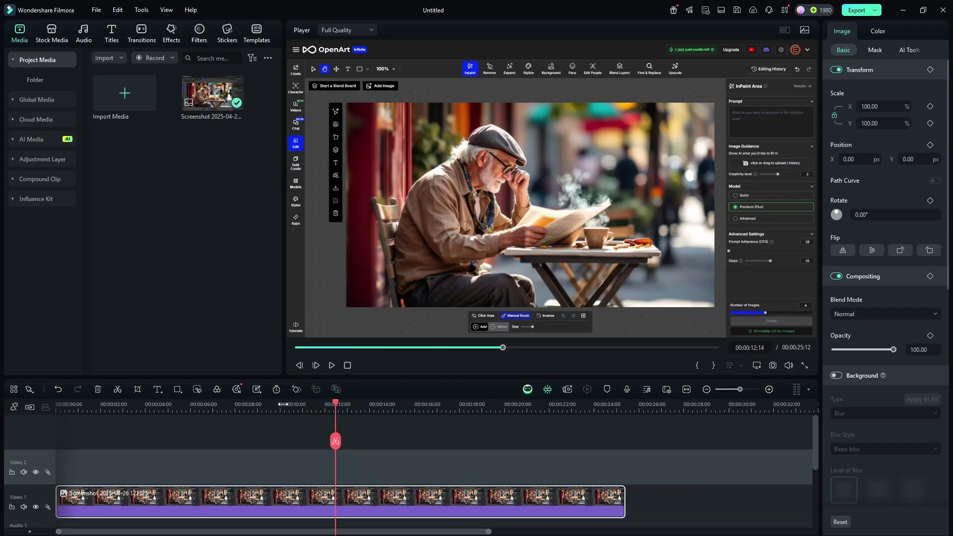
# Add the Smart Text Magnifier effect from AI Infographic to the Video 2 track, starting at about 00:00:03:04
pyautogui.click(368, 407)
pyautogui.moveTo(370, 405); pyautogui.dragTo(68, 426)
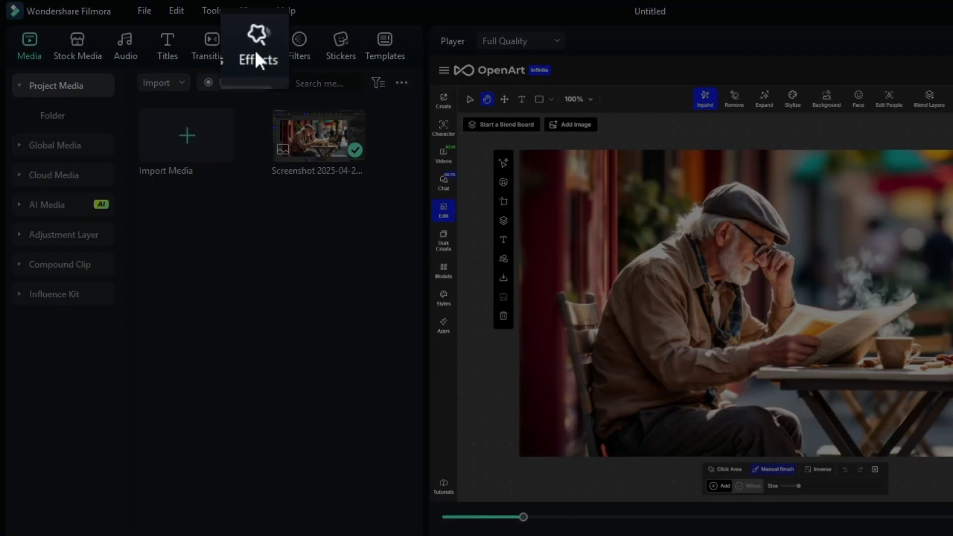
pyautogui.click(171, 35)
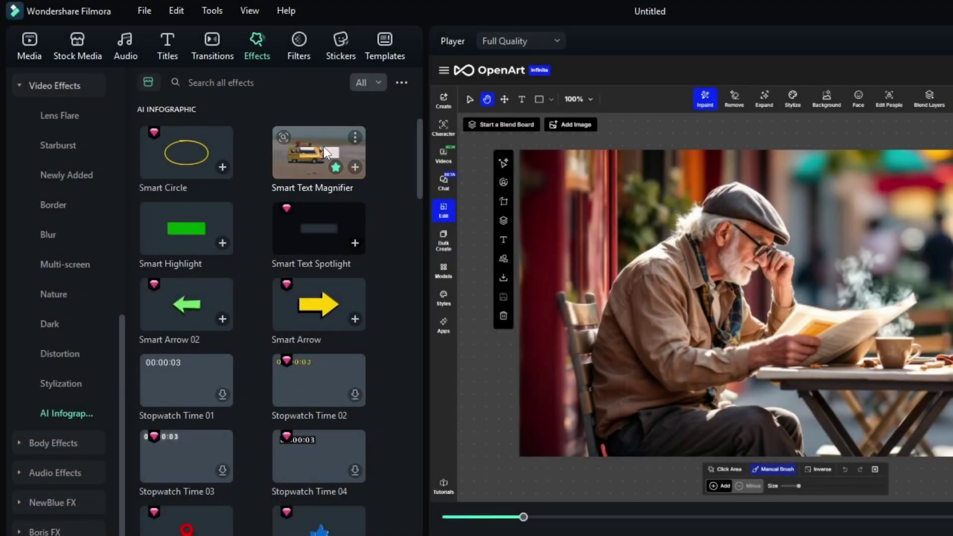
pyautogui.moveTo(324, 146); pyautogui.dragTo(144, 464)
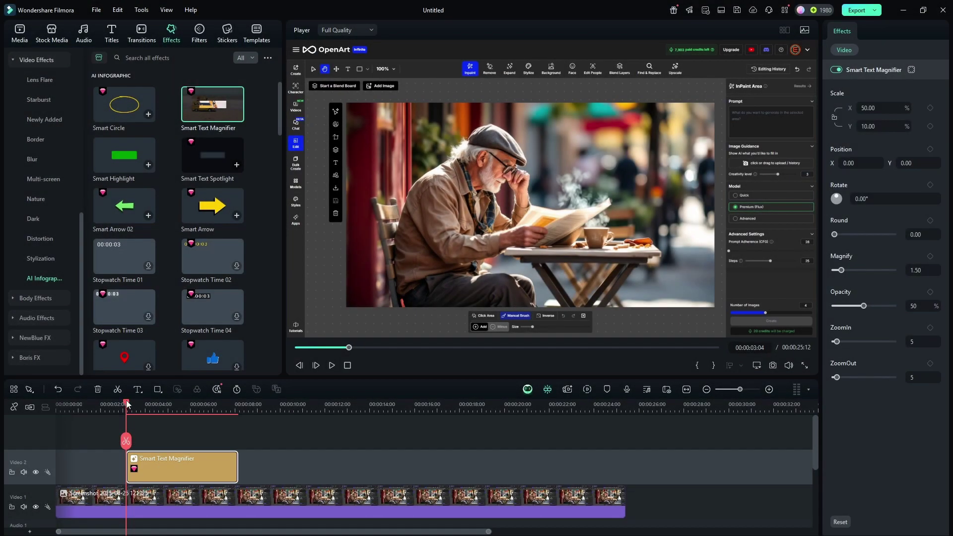
# At 00:00:04:27, move the magnifier frame onto the tool row above the photo, at about X 93.60, Y 439.20
pyautogui.moveTo(127, 404); pyautogui.dragTo(172, 406)
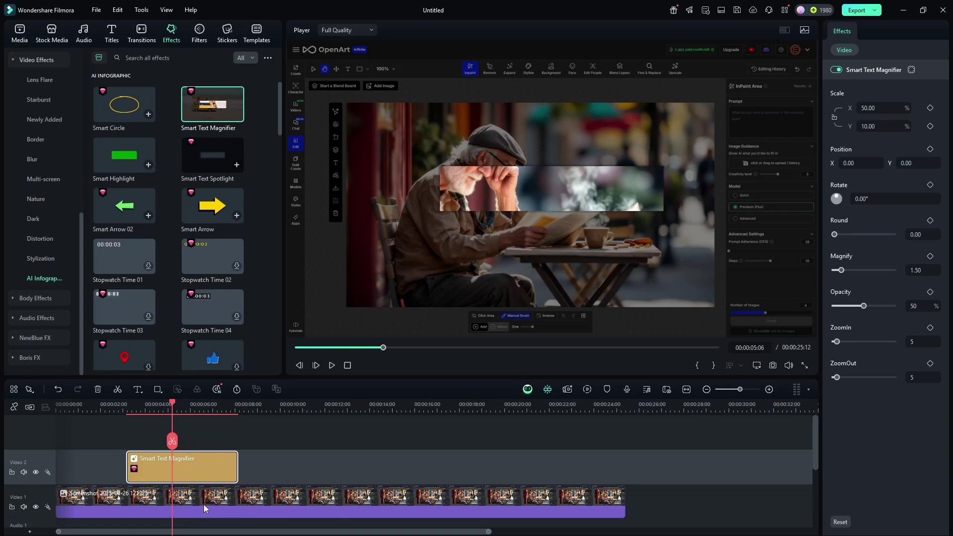
pyautogui.moveTo(174, 405); pyautogui.dragTo(167, 439)
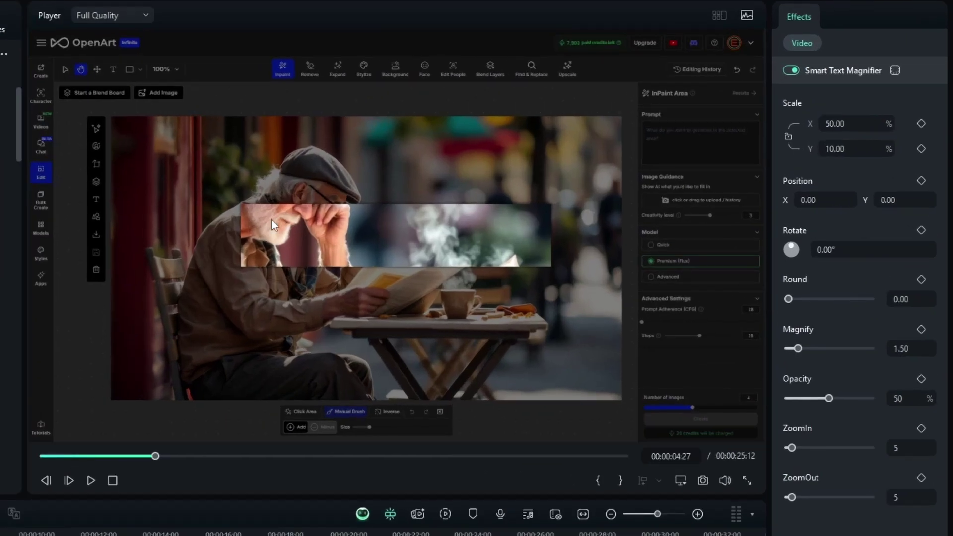
pyautogui.click(418, 237)
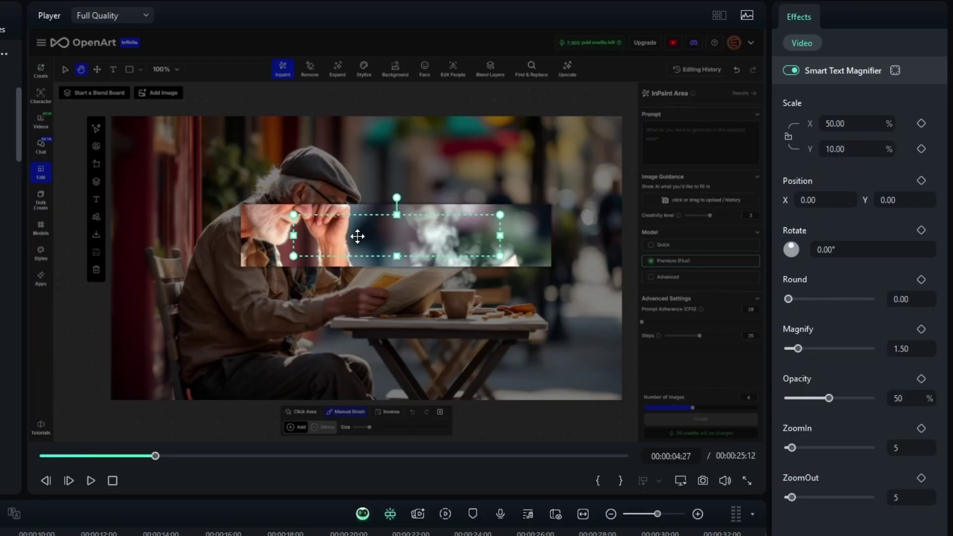
pyautogui.moveTo(357, 236); pyautogui.dragTo(385, 72)
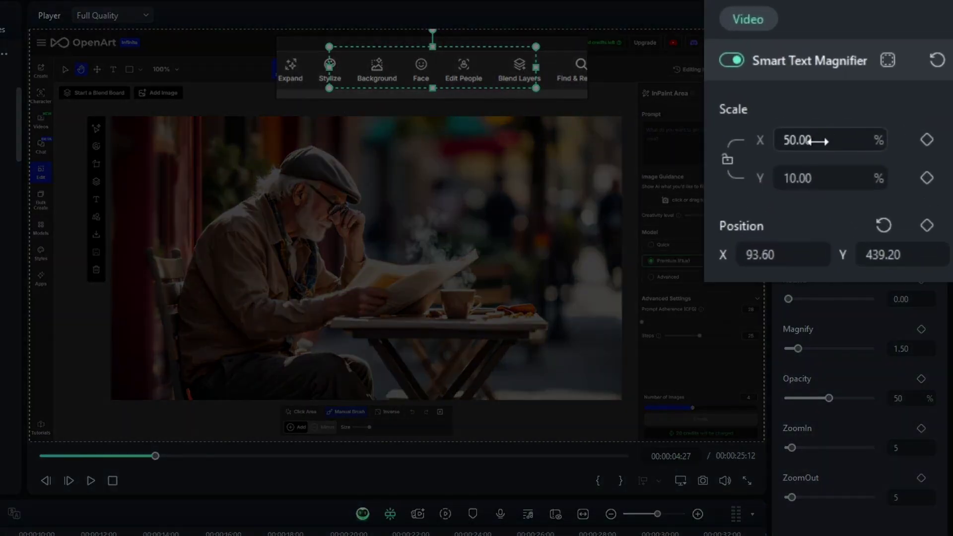
# Fit the magnifier frame to the tool row, with scale about X 76.67%, Y 5.83% and position about X 68.40, Y 434.70
pyautogui.moveTo(816, 141); pyautogui.dragTo(830, 124)
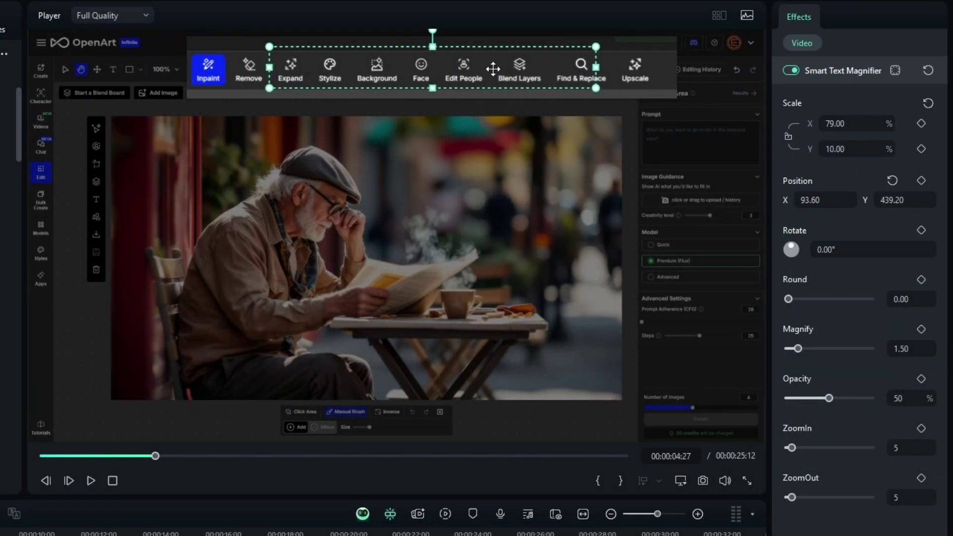
pyautogui.moveTo(526, 69); pyautogui.dragTo(512, 71)
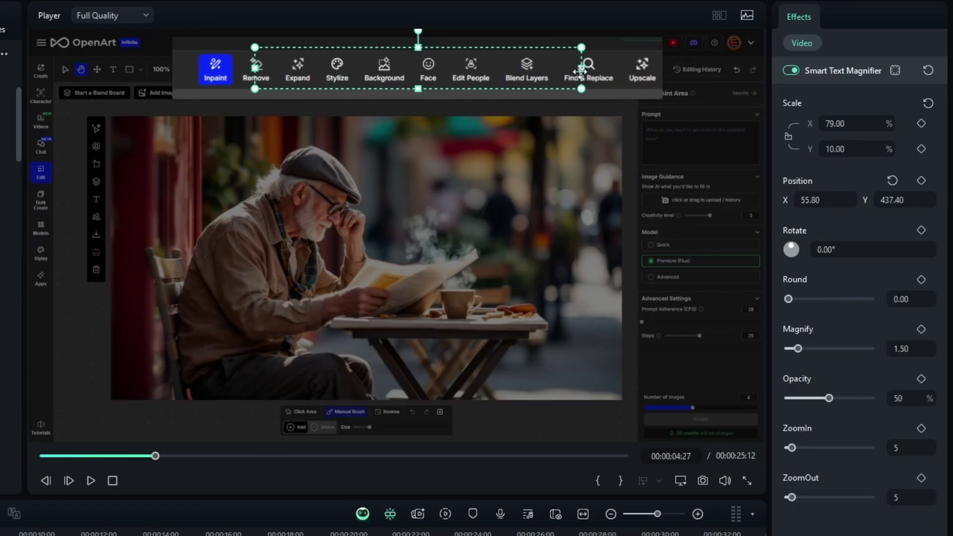
pyautogui.moveTo(581, 68); pyautogui.dragTo(575, 69)
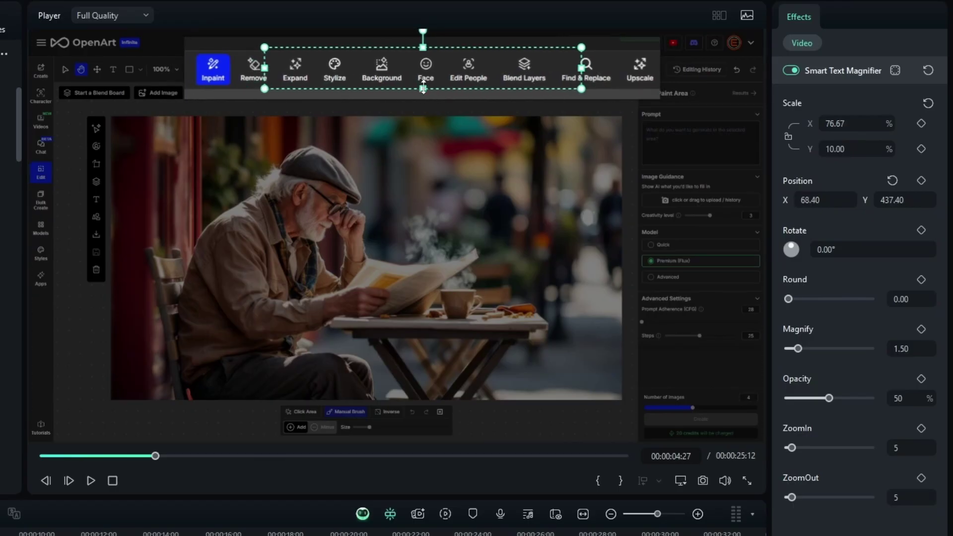
pyautogui.moveTo(422, 89); pyautogui.dragTo(426, 80)
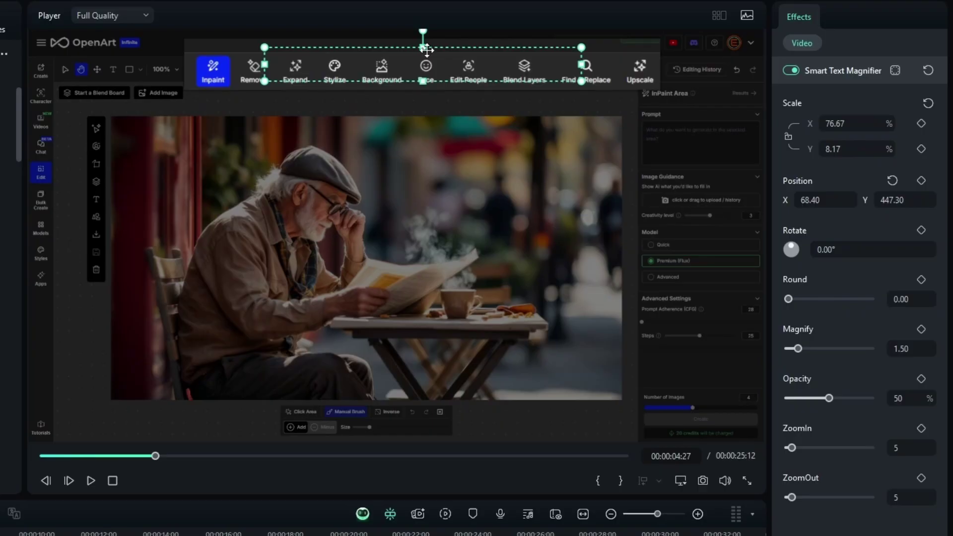
pyautogui.moveTo(423, 47); pyautogui.dragTo(423, 55)
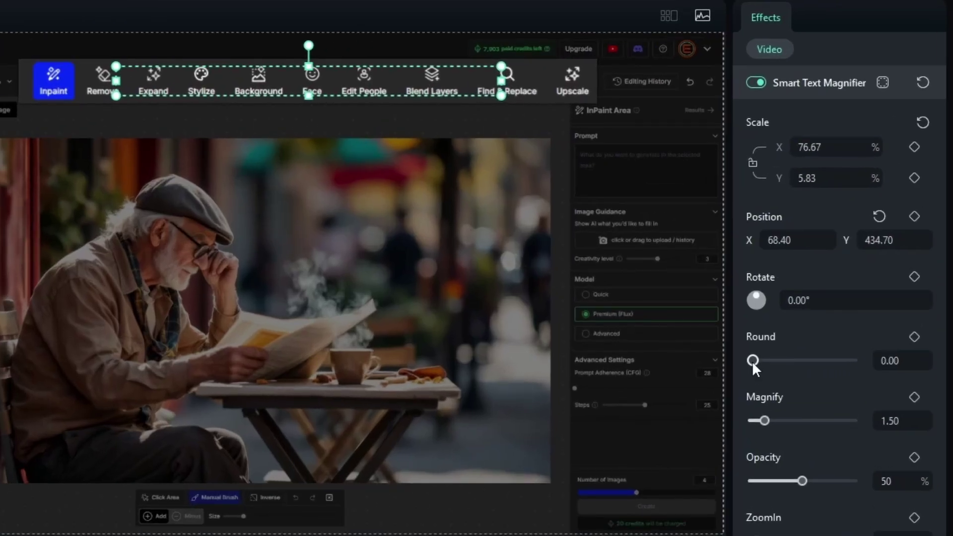
# Set the magnifier's Round to about 19.33 and its Magnify to about 2.41
pyautogui.moveTo(753, 359); pyautogui.dragTo(772, 361)
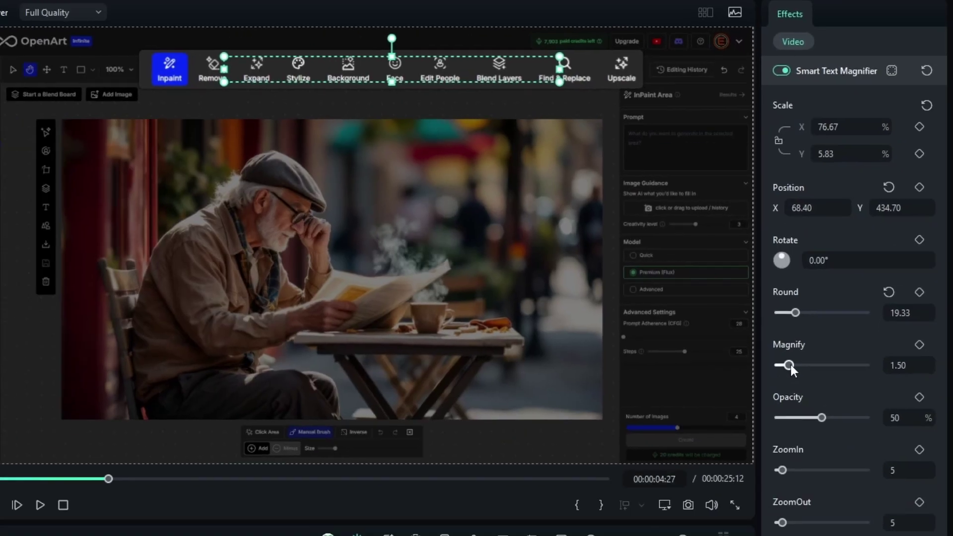
pyautogui.moveTo(788, 365); pyautogui.dragTo(809, 367)
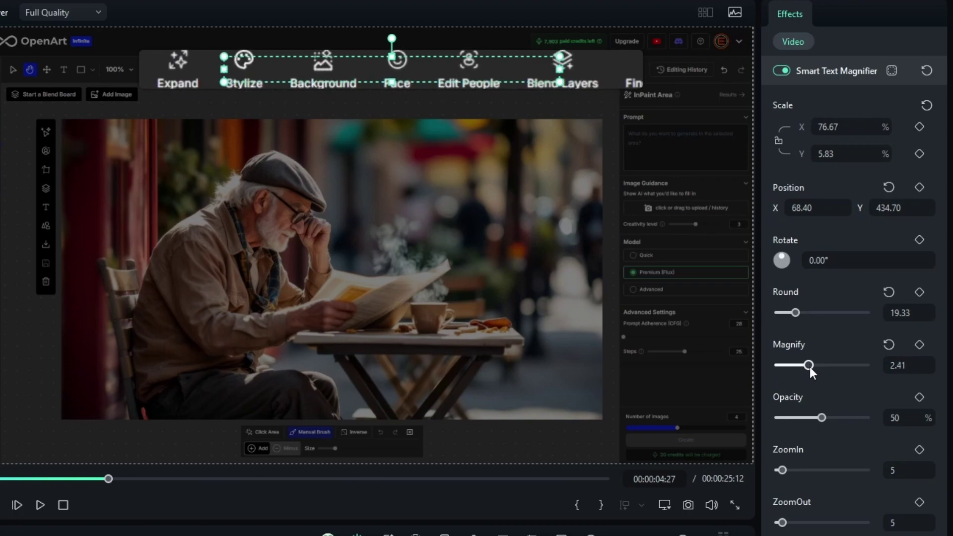
# Widen the magnifier frame on both sides to about 138.50% X scale, centred at about X 132.30
pyautogui.moveTo(560, 57); pyautogui.dragTo(640, 59)
pyautogui.moveTo(223, 61); pyautogui.dragTo(128, 74)
pyautogui.moveTo(639, 59); pyautogui.dragTo(708, 61)
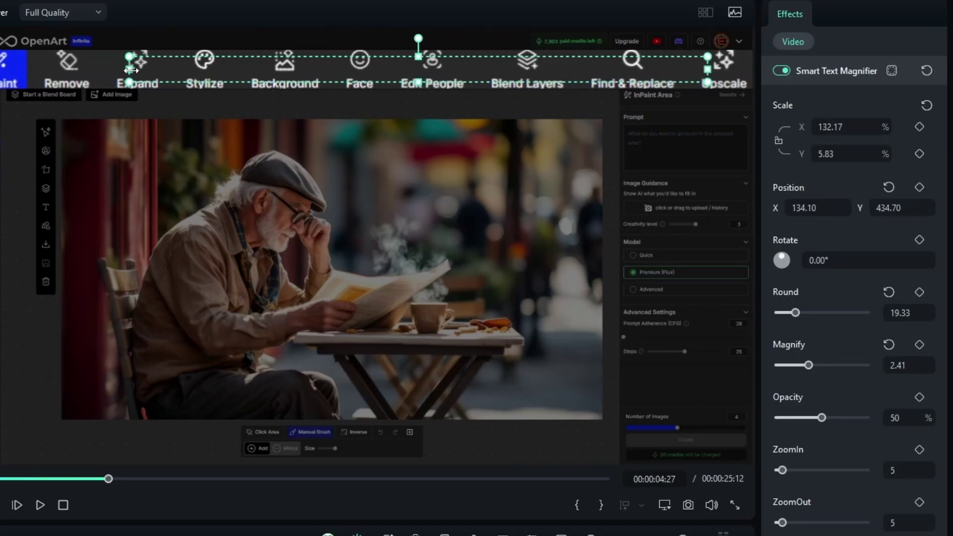
pyautogui.moveTo(130, 71); pyautogui.dragTo(115, 72)
pyautogui.moveTo(707, 69); pyautogui.dragTo(720, 69)
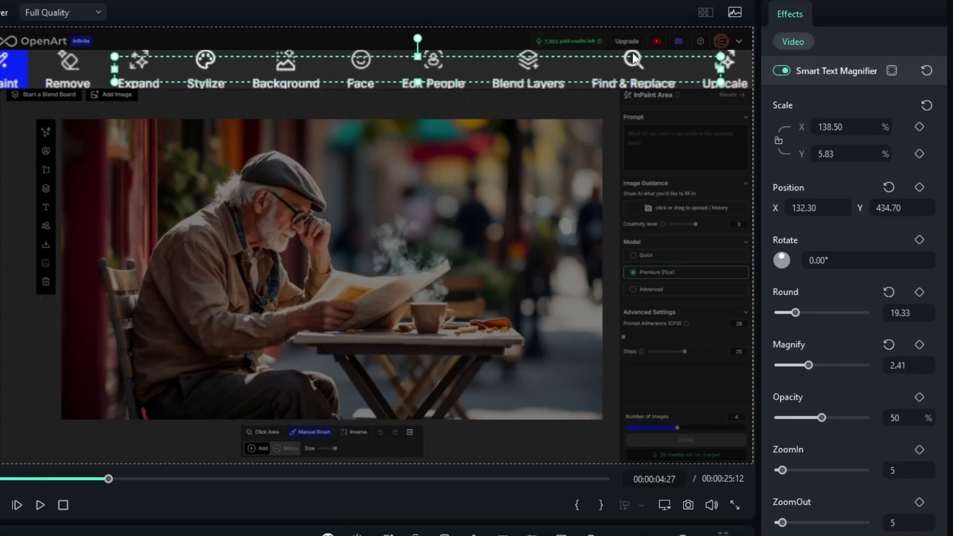
# Set Magnify to about 2.01 and refit the magnifier frame to about 103.50% by 8.33%, centred at about X 83.70, Y 435.60
pyautogui.moveTo(808, 364); pyautogui.dragTo(800, 365)
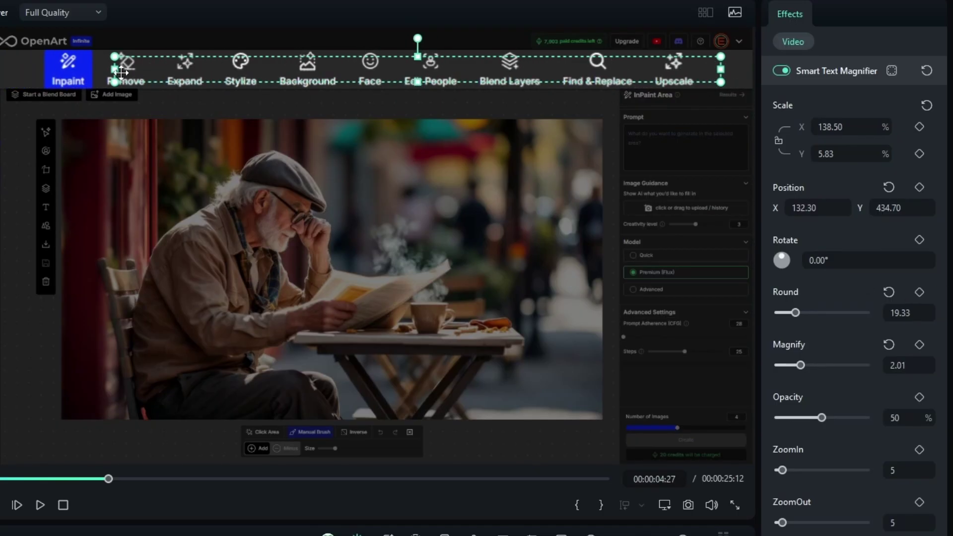
pyautogui.moveTo(113, 70); pyautogui.dragTo(159, 69)
pyautogui.moveTo(425, 56); pyautogui.dragTo(425, 51)
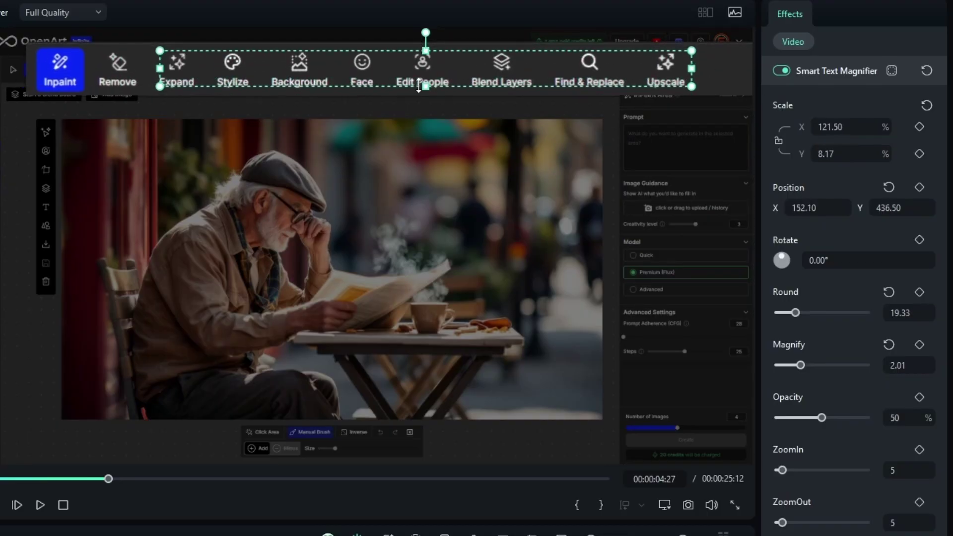
pyautogui.moveTo(688, 70); pyautogui.dragTo(610, 70)
pyautogui.moveTo(383, 52); pyautogui.dragTo(397, 50)
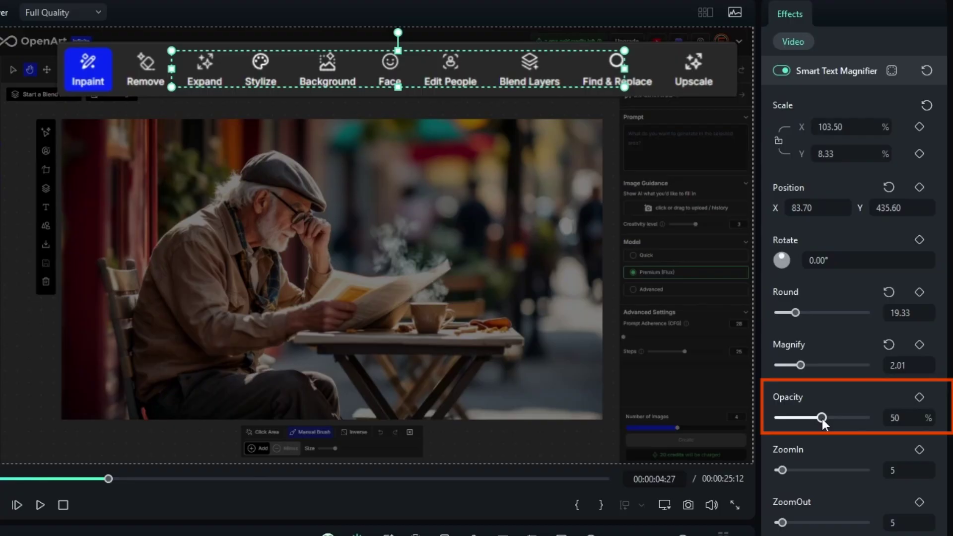
# Try the magnifier's Opacity at 0% and return it to 50%
pyautogui.moveTo(821, 418); pyautogui.dragTo(779, 418)
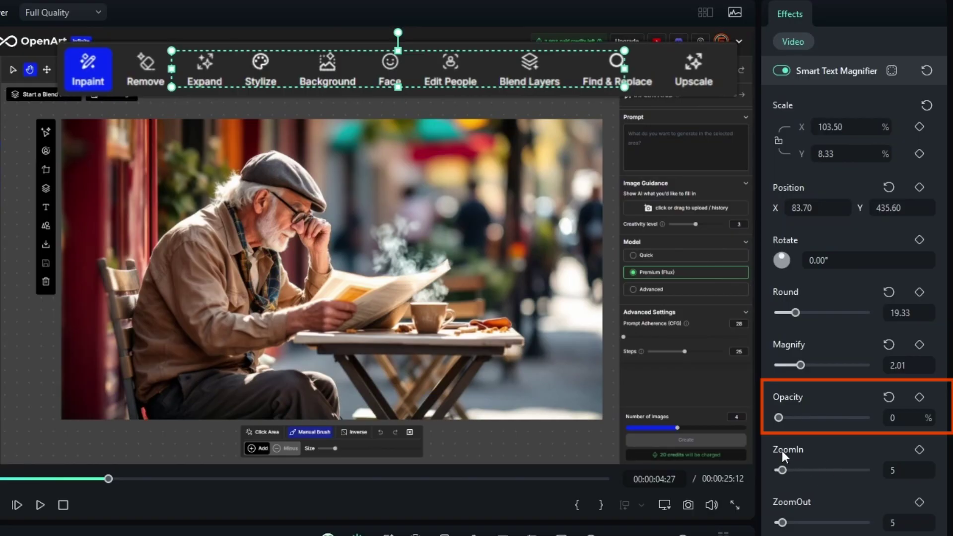
pyautogui.moveTo(778, 417); pyautogui.dragTo(821, 420)
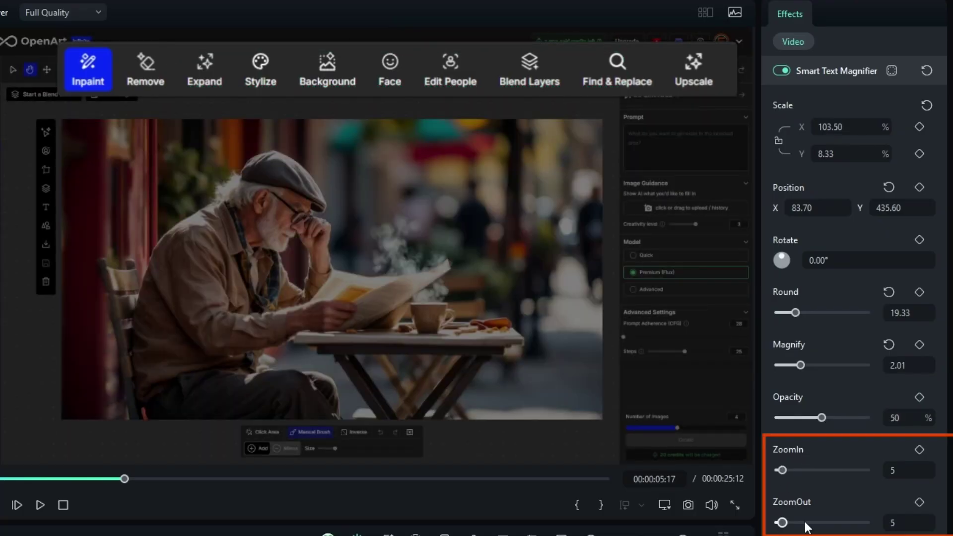
pyautogui.moveTo(782, 470)
pyautogui.mouseDown()
pyautogui.moveTo(771, 470)
pyautogui.moveTo(885, 466)
pyautogui.moveTo(782, 471)
pyautogui.mouseUp()
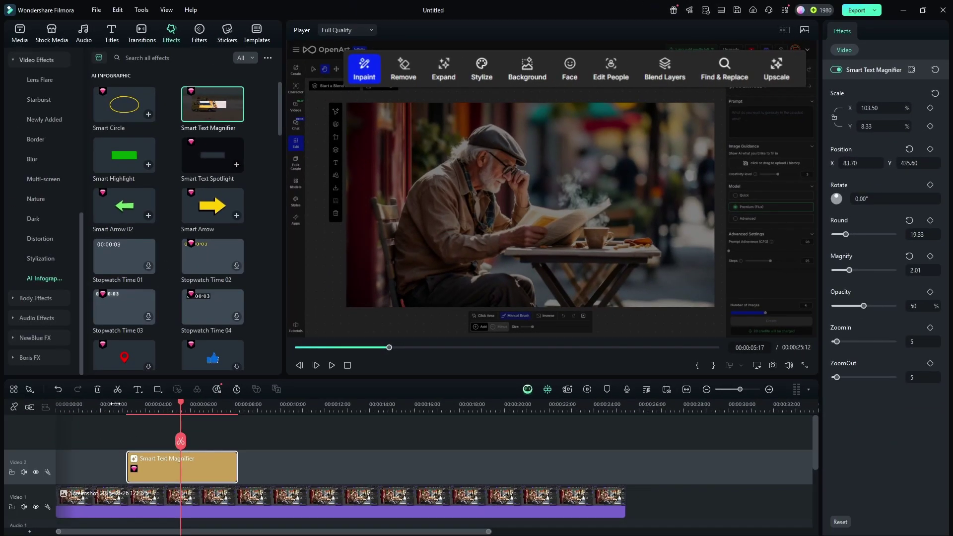
# Play the timeline from 00:00:00:00 past the Smart Text Magnifier clip to review the magnify animation
pyautogui.click(56, 407)
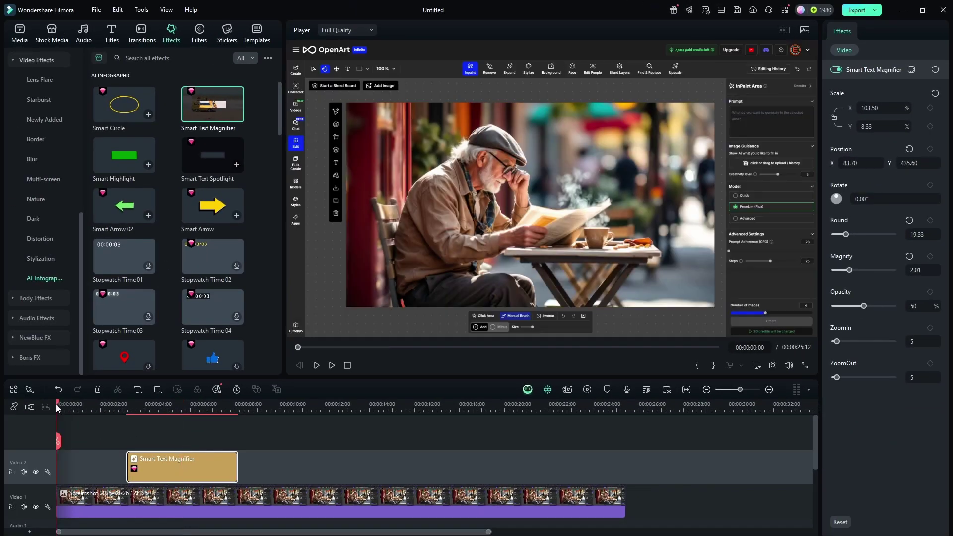
pyautogui.click(332, 365)
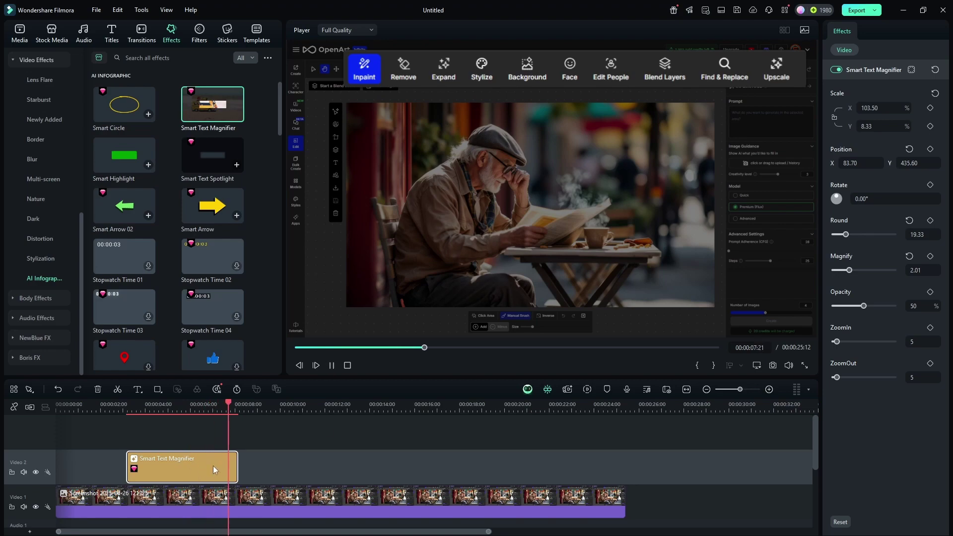
pyautogui.press('space')
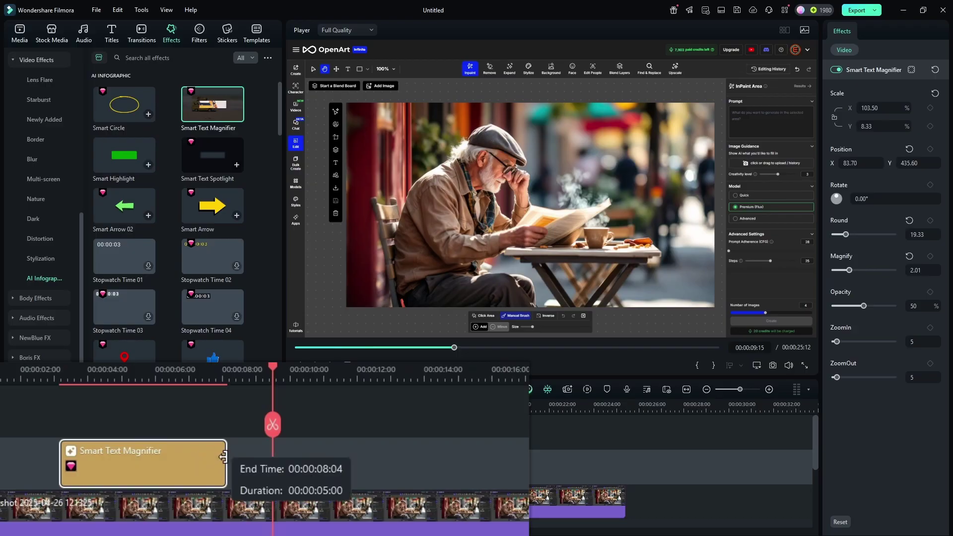
# Trim the Smart Text Magnifier clip to end at about 00:00:06:19 and cut a little off its start
pyautogui.moveTo(223, 457); pyautogui.dragTo(187, 463)
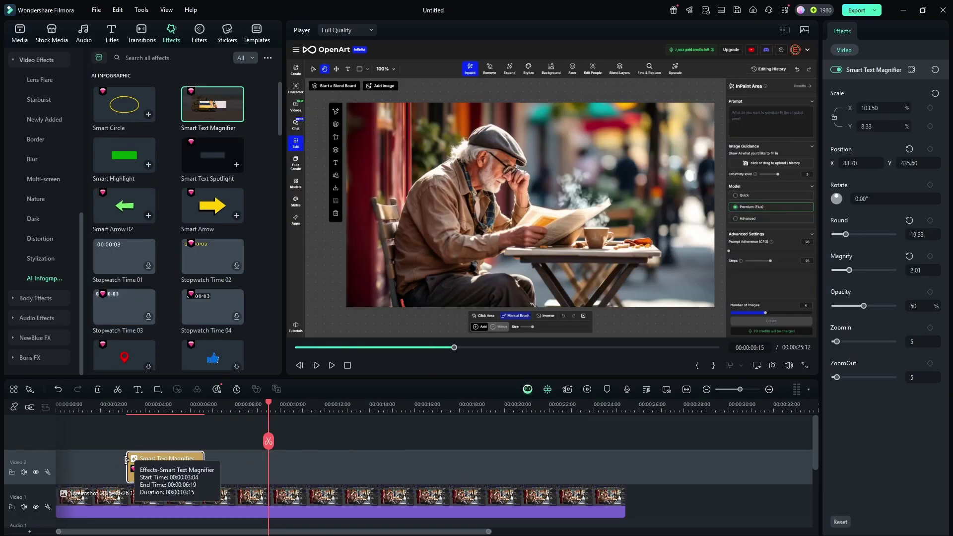
pyautogui.moveTo(127, 463)
pyautogui.mouseDown()
pyautogui.moveTo(82, 463)
pyautogui.moveTo(132, 463)
pyautogui.mouseUp()
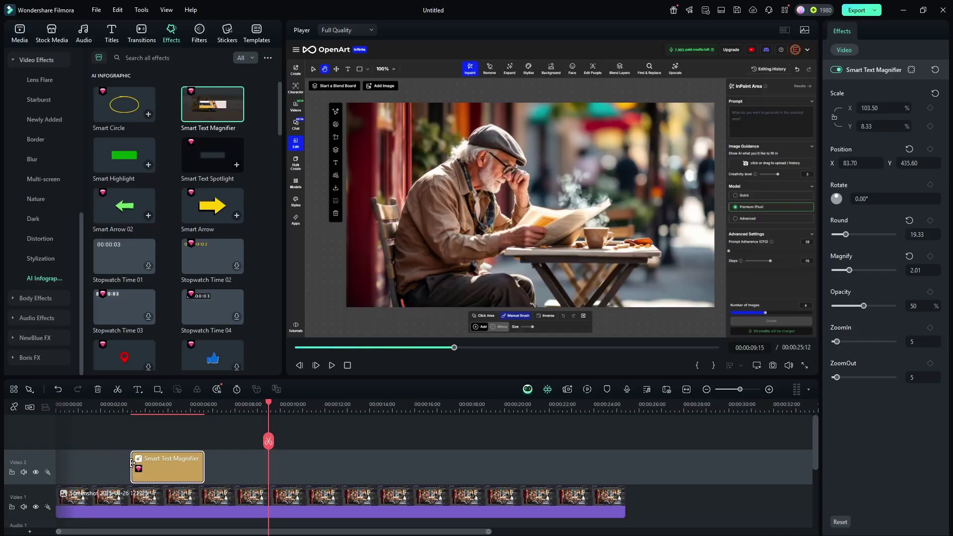
# With the playhead at about 00:00:05:05, add the Smart Circle effect on a track above the Smart Text Magnifier, aligned with its start
pyautogui.click(131, 404)
pyautogui.moveTo(131, 403); pyautogui.dragTo(172, 410)
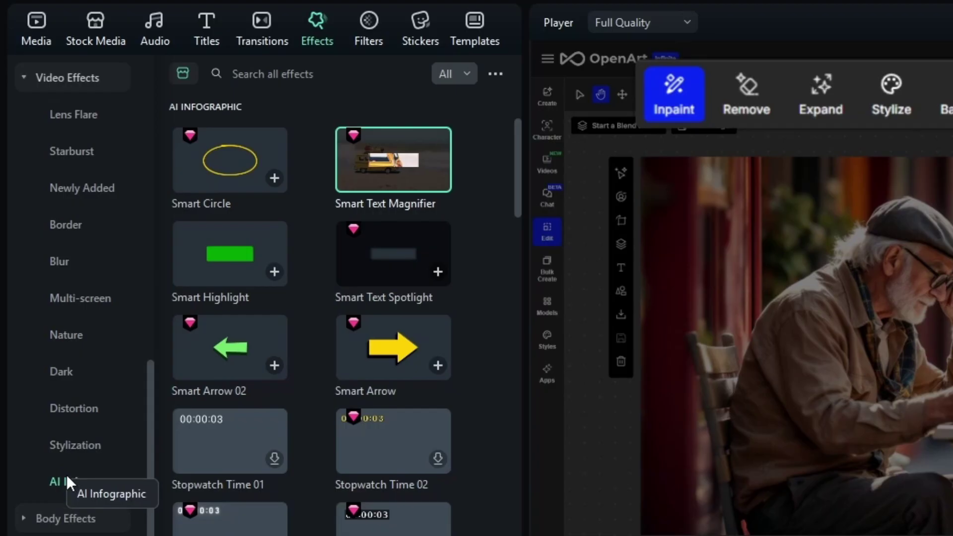
pyautogui.moveTo(238, 154); pyautogui.dragTo(133, 438)
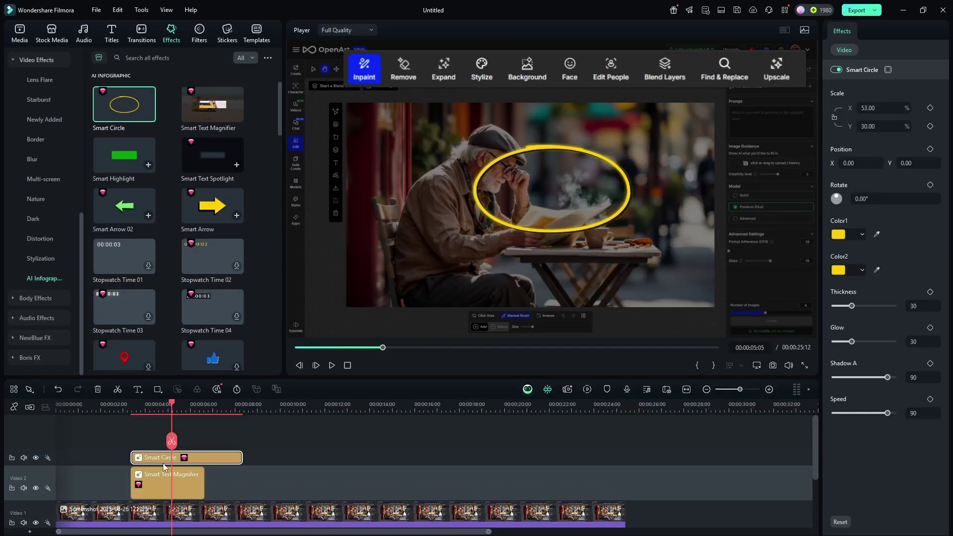
# Fit the circle around the magnified Inpaint tool, with scale X 18.00%, Y 17.00% and position about X -682.69, Y 440.70
pyautogui.click(555, 153)
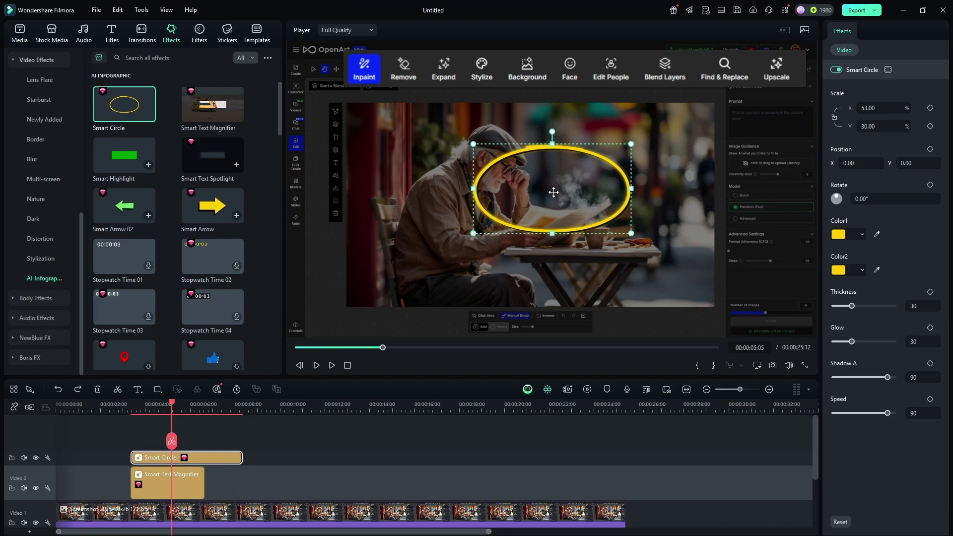
pyautogui.moveTo(553, 195); pyautogui.dragTo(368, 84)
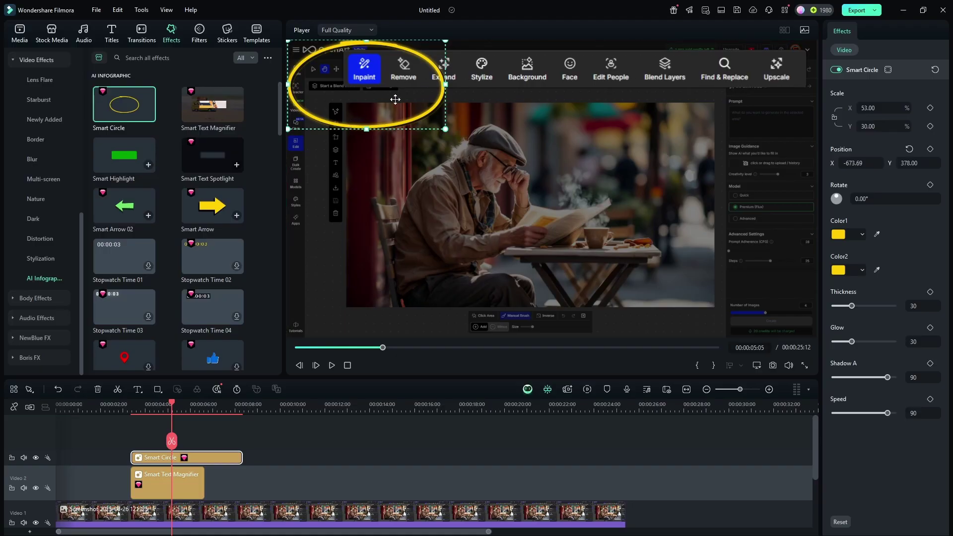
pyautogui.moveTo(366, 129); pyautogui.dragTo(356, 88)
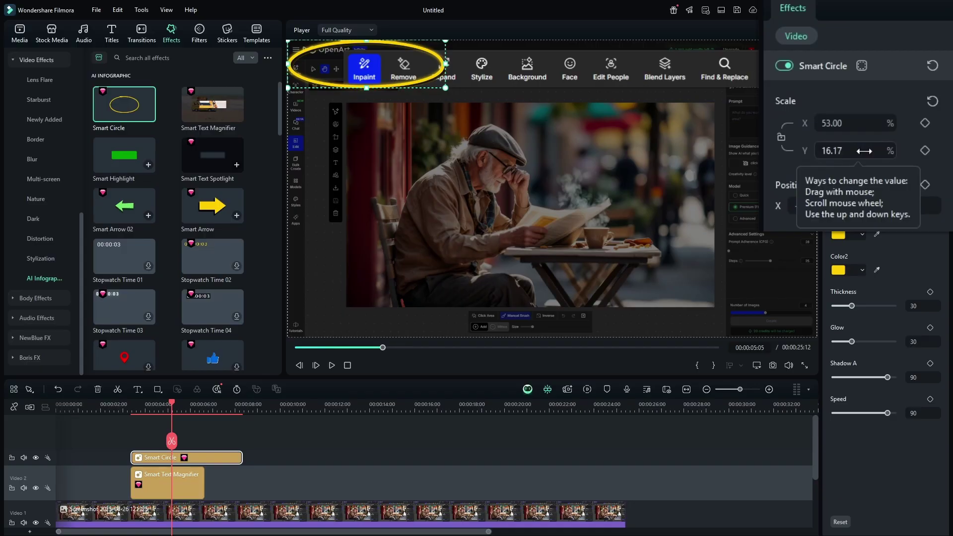
pyautogui.moveTo(864, 150); pyautogui.dragTo(862, 150)
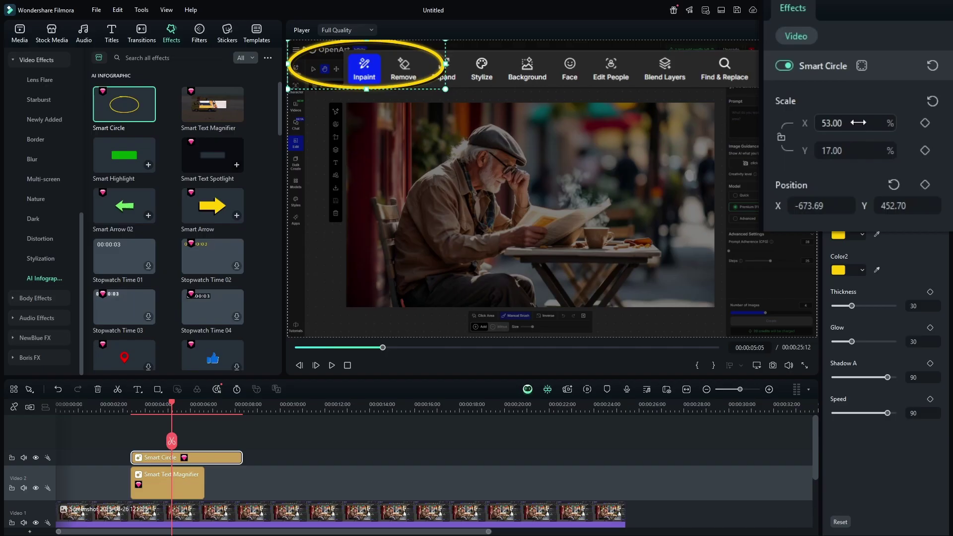
pyautogui.moveTo(852, 123); pyautogui.dragTo(838, 123)
pyautogui.moveTo(904, 205); pyautogui.dragTo(903, 205)
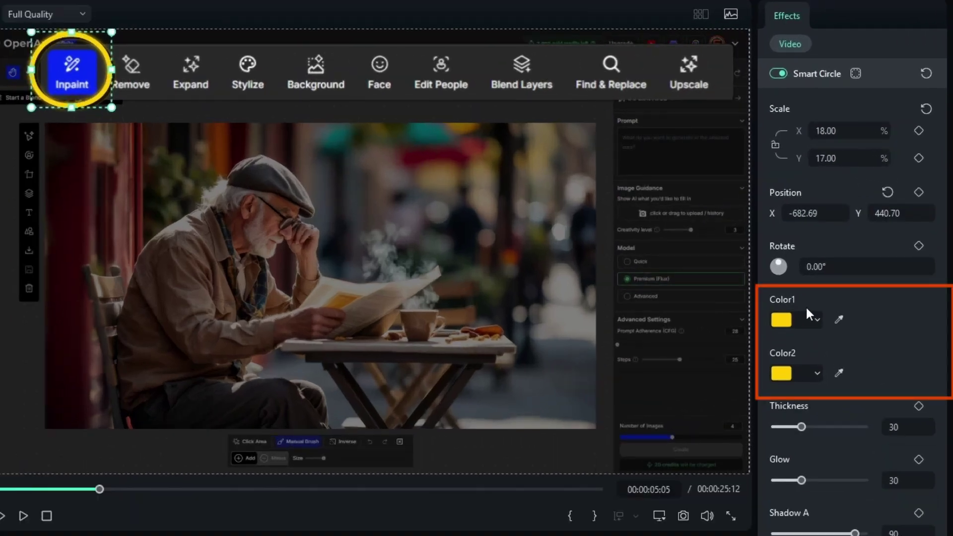
# Set both Color1 and Color2 of the Smart Circle to light blue, checking the first colour at several times in the clip
pyautogui.click(817, 319)
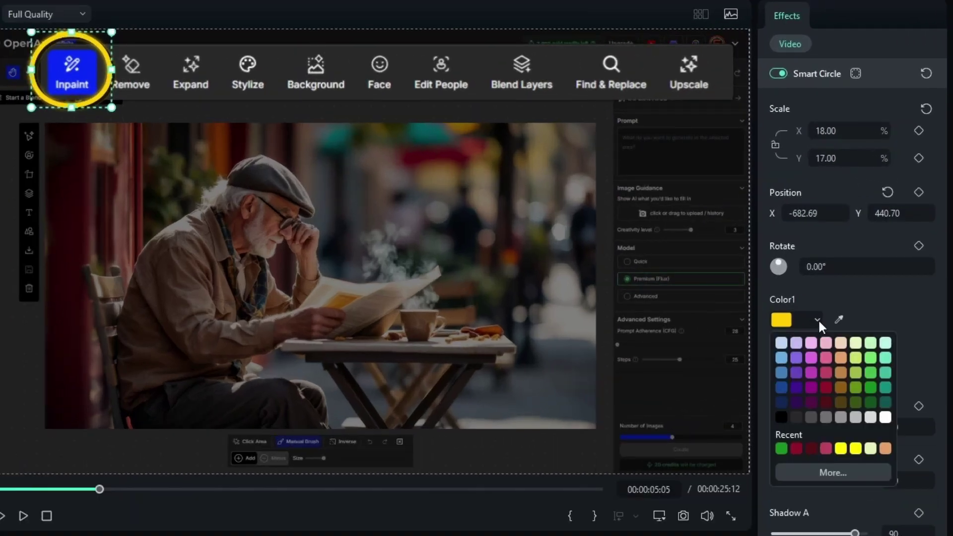
pyautogui.click(780, 342)
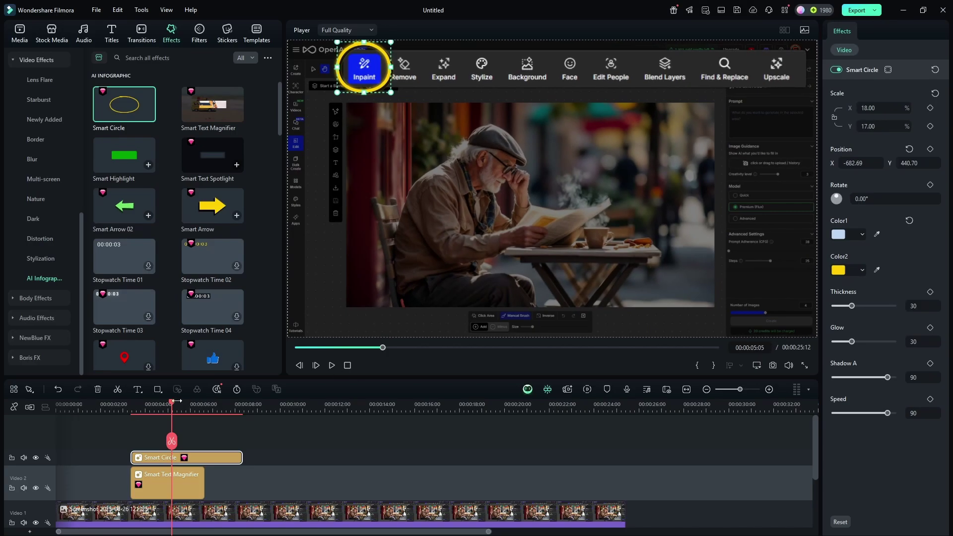
pyautogui.moveTo(171, 405); pyautogui.dragTo(140, 410)
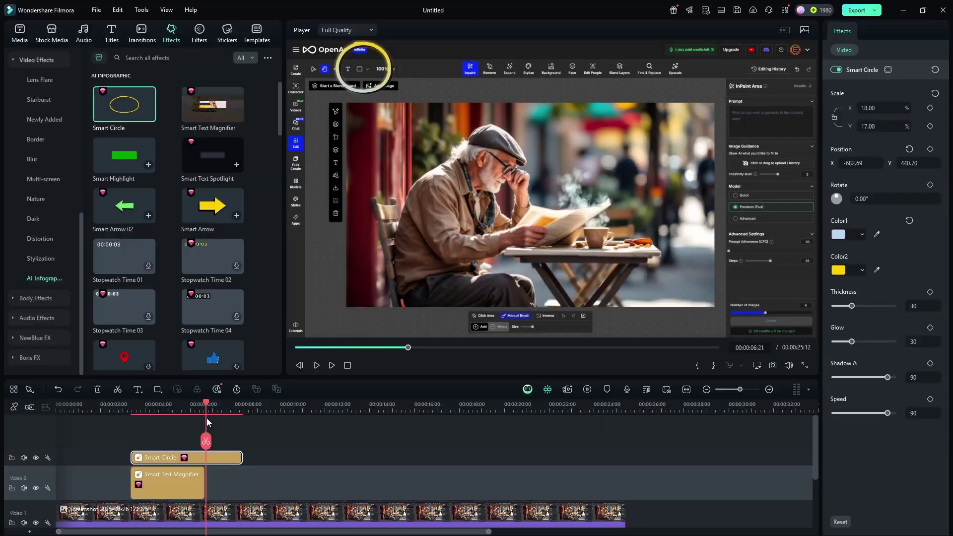
pyautogui.moveTo(208, 410); pyautogui.dragTo(163, 410)
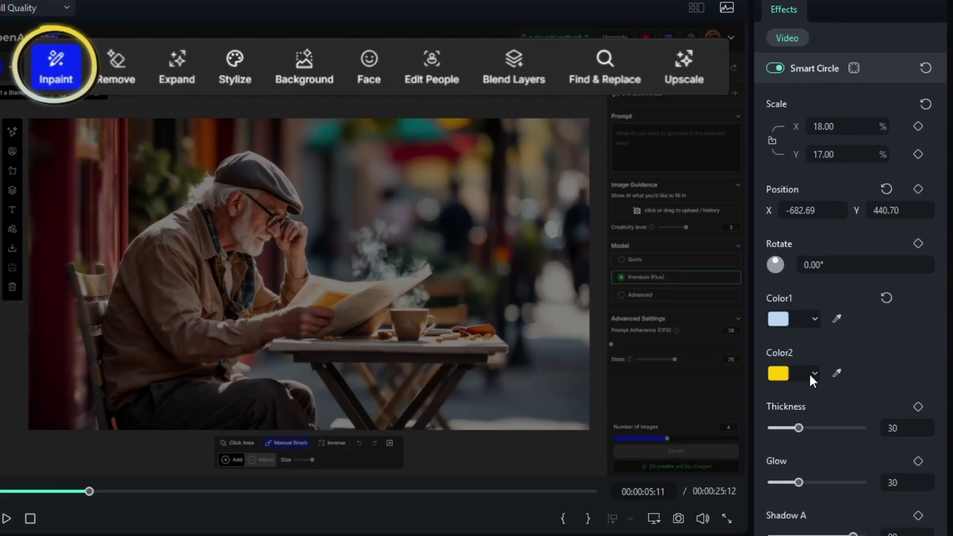
pyautogui.click(811, 373)
pyautogui.click(781, 398)
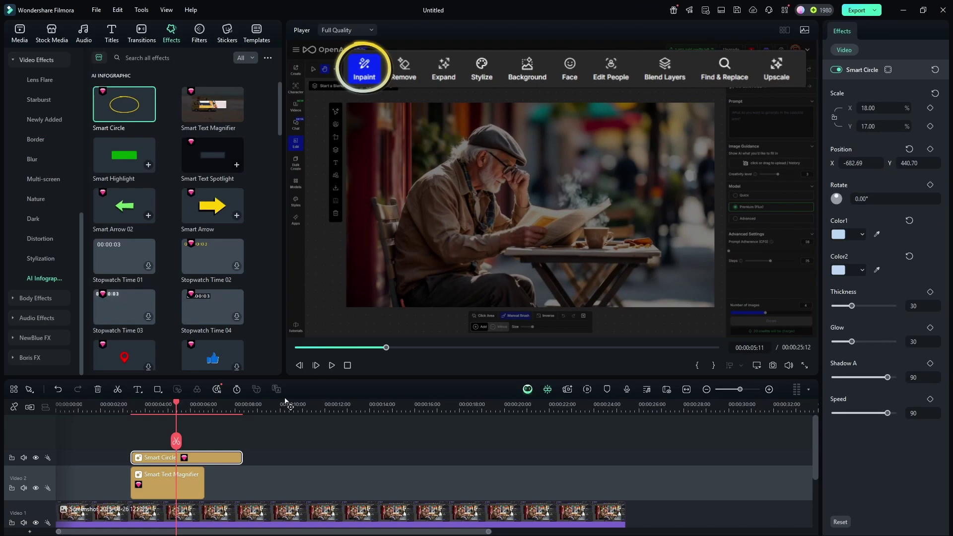
# Set the Smart Circle's Thickness to 7, Glow to 100 and Shadow A to 100
pyautogui.moveTo(176, 426)
pyautogui.mouseDown()
pyautogui.moveTo(120, 426)
pyautogui.moveTo(172, 430)
pyautogui.mouseUp()
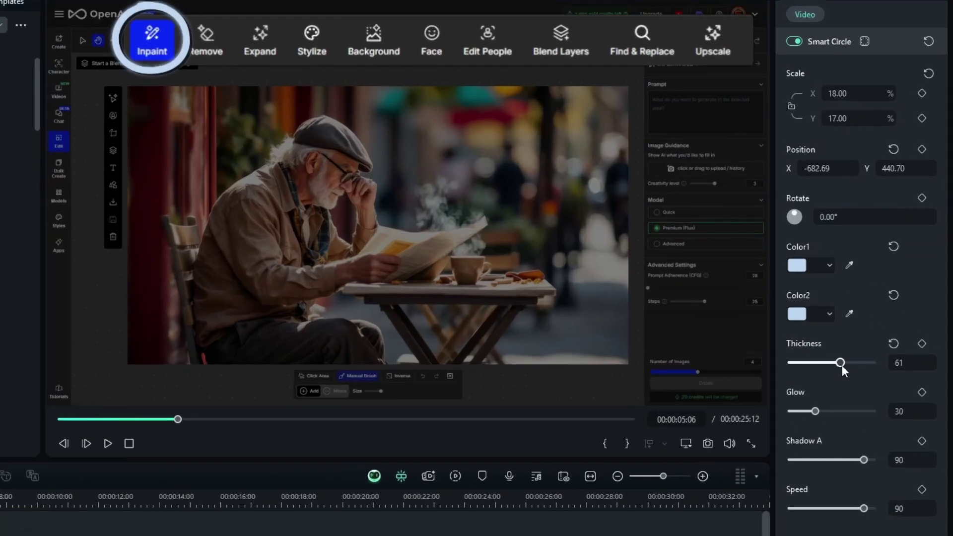
pyautogui.moveTo(851, 305); pyautogui.dragTo(838, 305)
pyautogui.moveTo(815, 411); pyautogui.dragTo(906, 412)
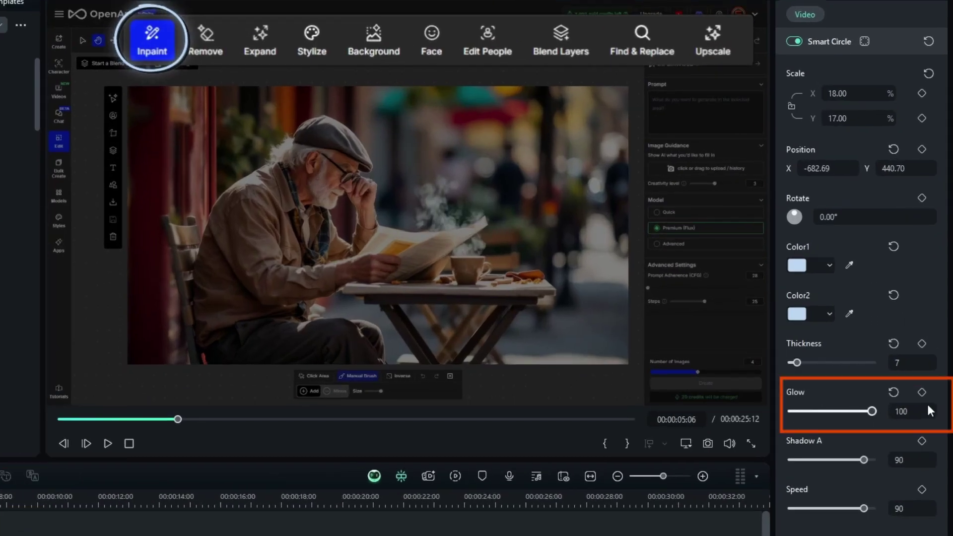
pyautogui.moveTo(816, 458); pyautogui.dragTo(888, 456)
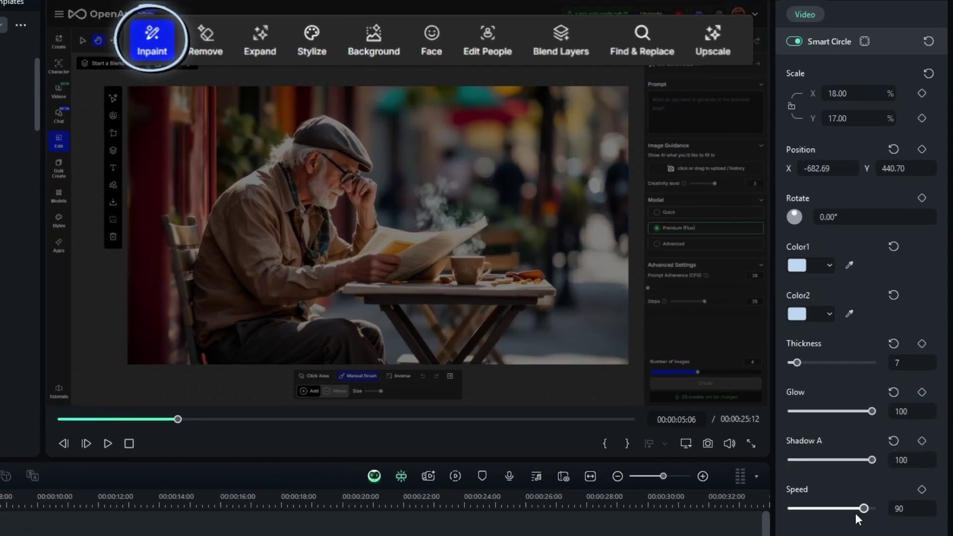
# Set the Smart Circle's Speed to 55 and preview its drawing animation from 00:00:03:08
pyautogui.moveTo(862, 508)
pyautogui.mouseDown()
pyautogui.moveTo(816, 509)
pyautogui.moveTo(836, 512)
pyautogui.mouseUp()
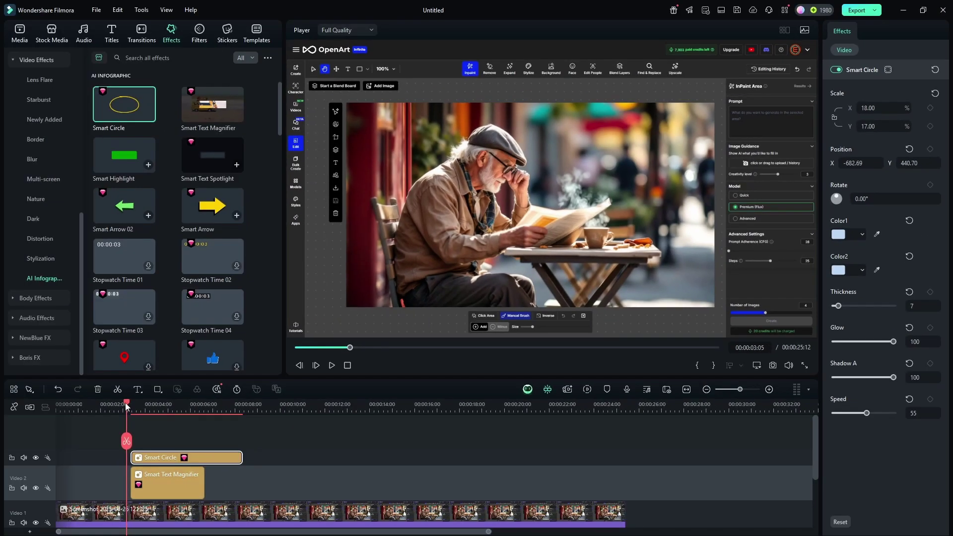
pyautogui.click(0, 498)
pyautogui.moveTo(132, 406); pyautogui.dragTo(129, 406)
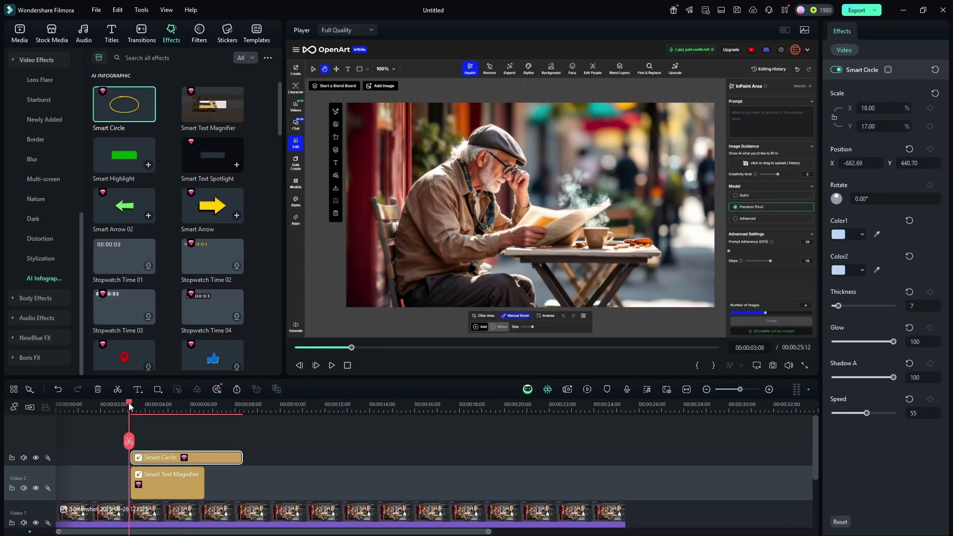
pyautogui.click(331, 367)
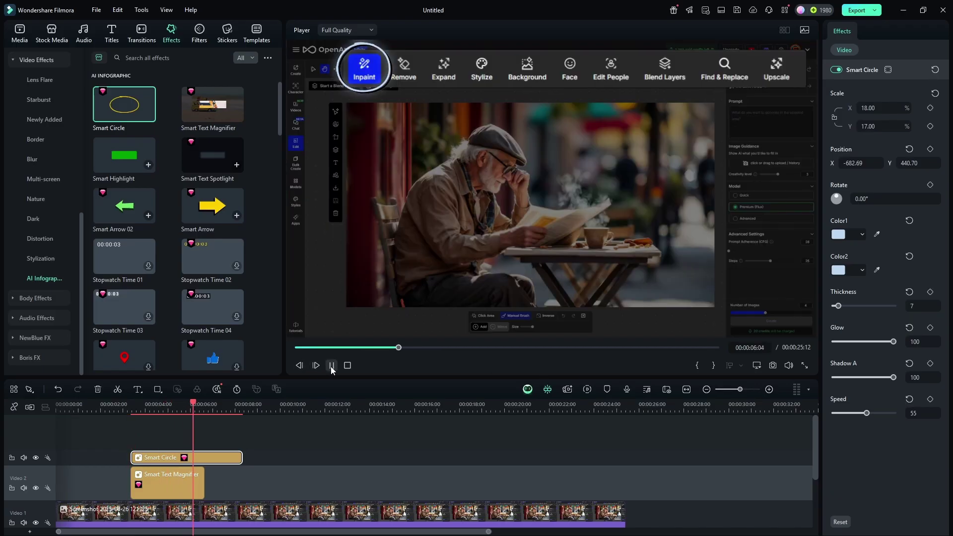
pyautogui.click(331, 368)
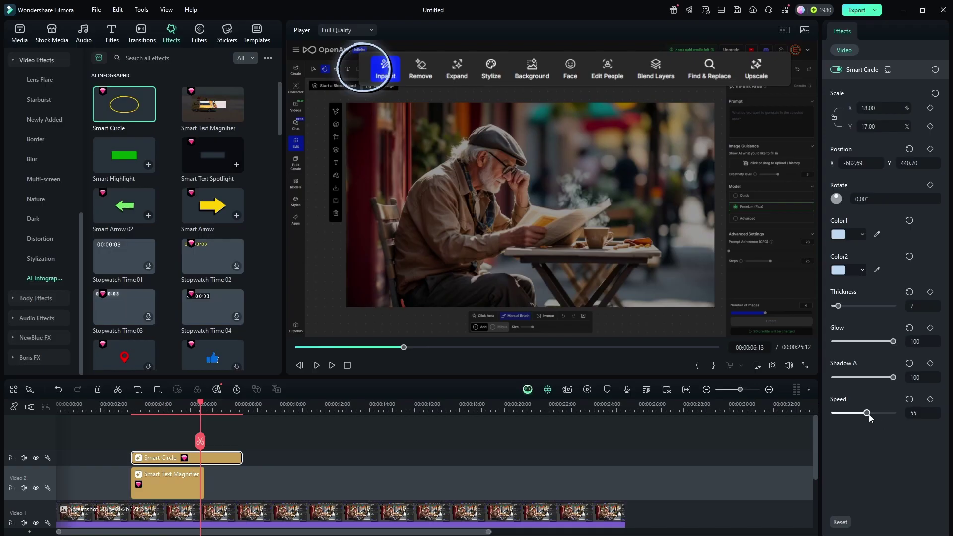
# Set the Smart Circle's Speed back to 90 and preview its drawing animation from 00:00:03:08
pyautogui.moveTo(908, 414); pyautogui.dragTo(918, 415)
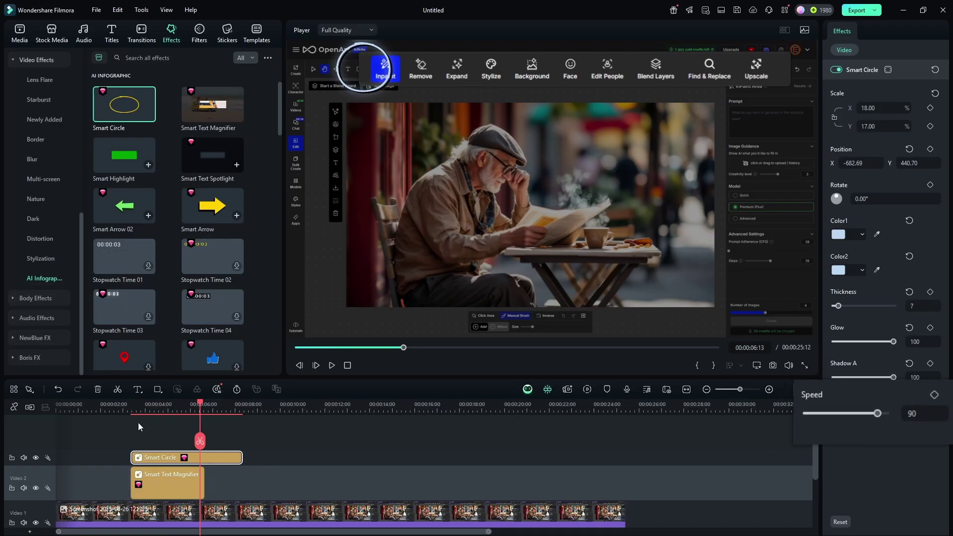
pyautogui.click(125, 406)
pyautogui.moveTo(127, 406); pyautogui.dragTo(130, 406)
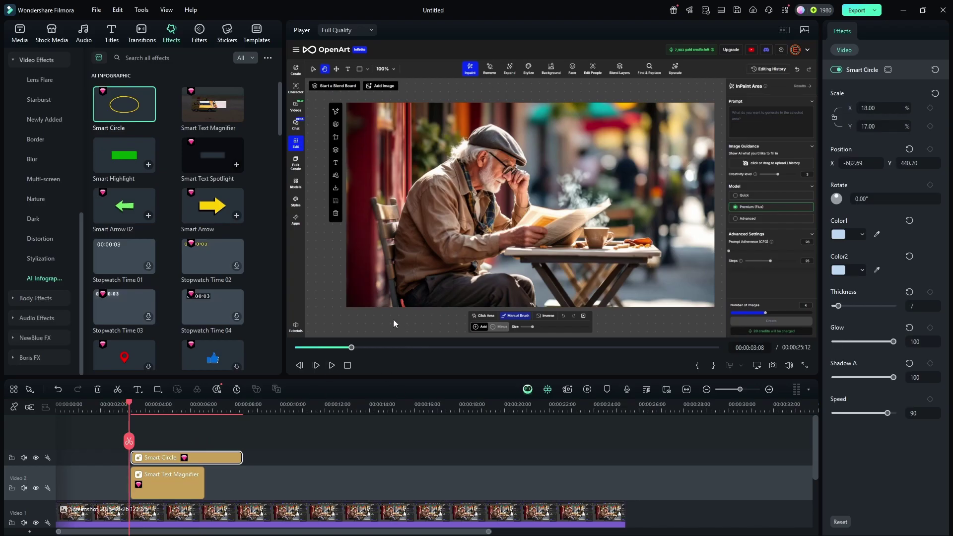
pyautogui.click(332, 365)
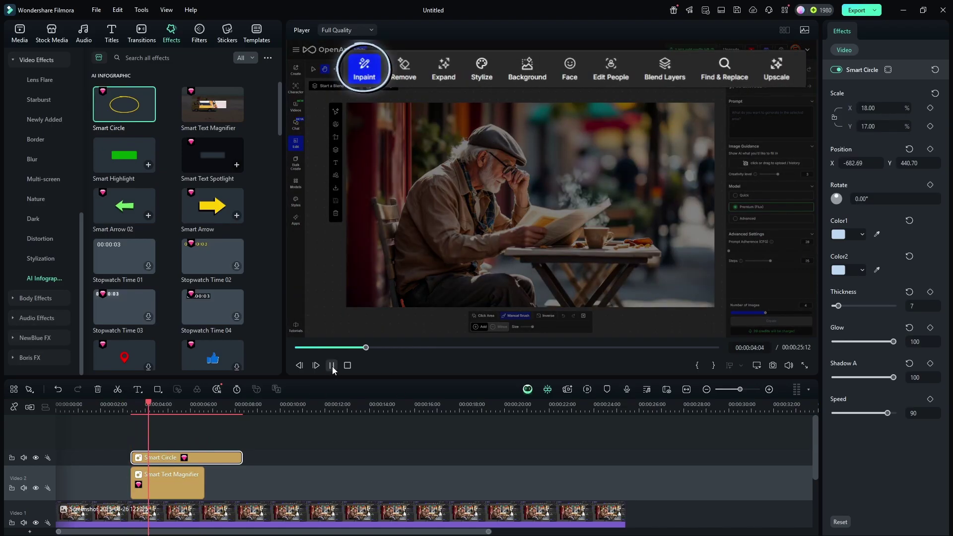
pyautogui.click(332, 366)
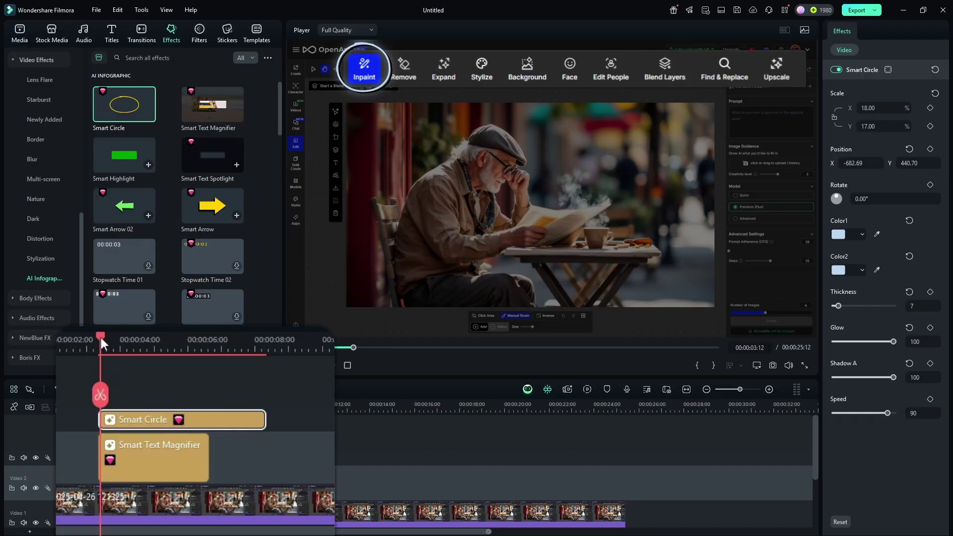
# Trim the start of the Smart Circle clip to 00:00:03:21 and preview its delayed appearance
pyautogui.moveTo(100, 338); pyautogui.dragTo(111, 337)
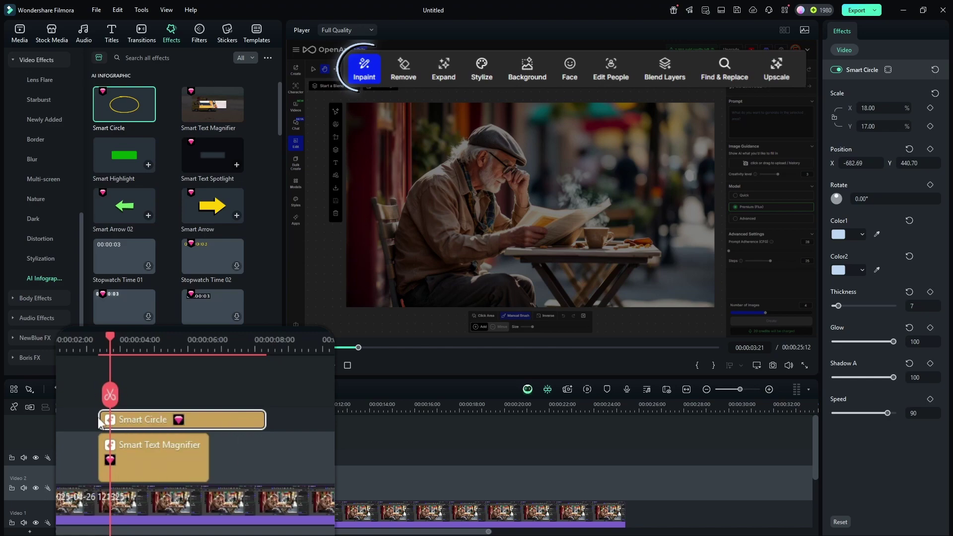
pyautogui.moveTo(99, 423); pyautogui.dragTo(111, 418)
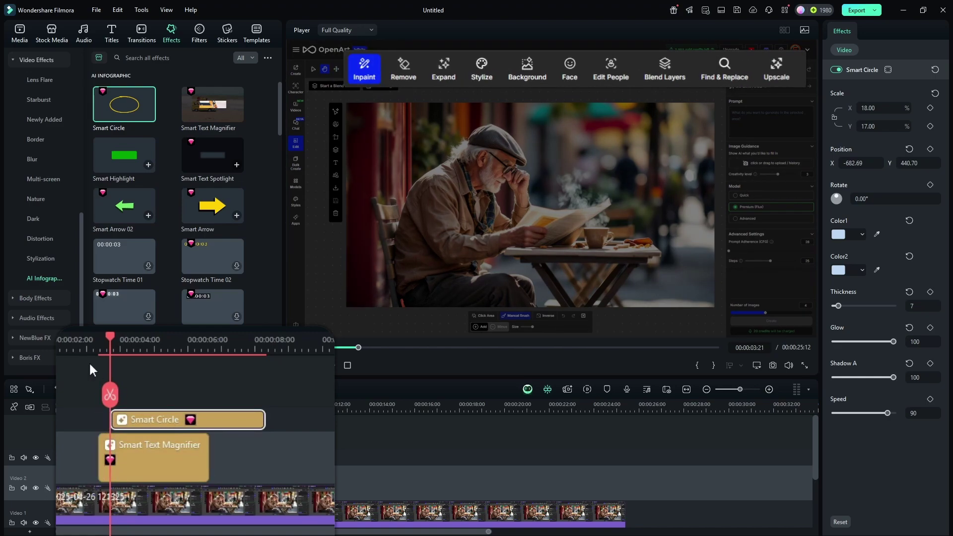
pyautogui.click(80, 339)
pyautogui.click(335, 369)
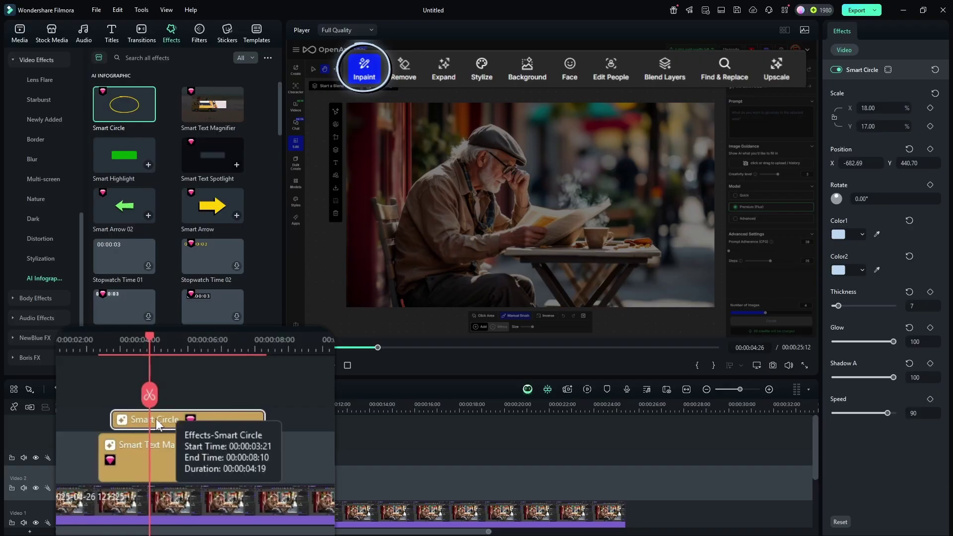
# Trim the end of the Smart Circle clip to 00:00:06:08, just before the Smart Text Magnifier ends, and preview the ending
pyautogui.moveTo(149, 334); pyautogui.dragTo(197, 337)
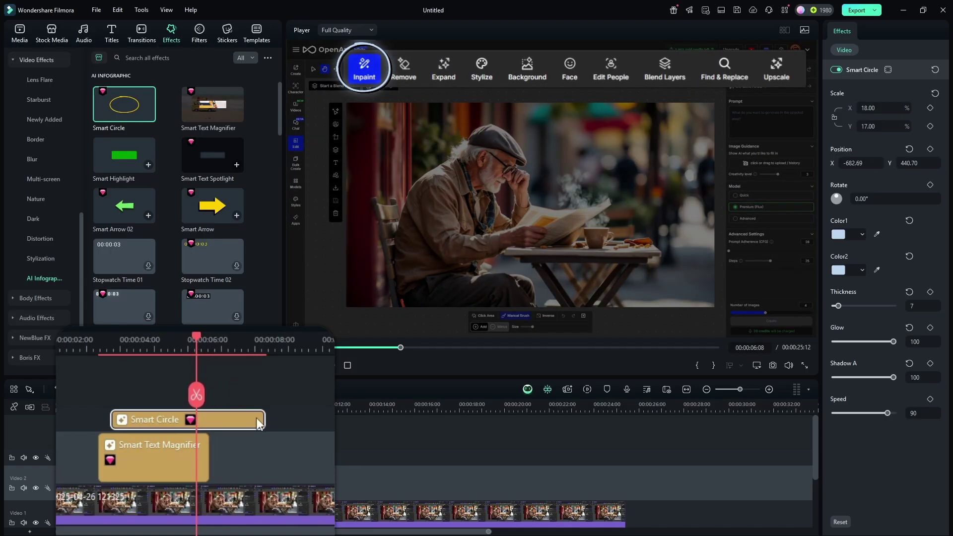
pyautogui.moveTo(264, 419); pyautogui.dragTo(189, 418)
pyautogui.click(167, 341)
pyautogui.moveTo(167, 341); pyautogui.dragTo(154, 341)
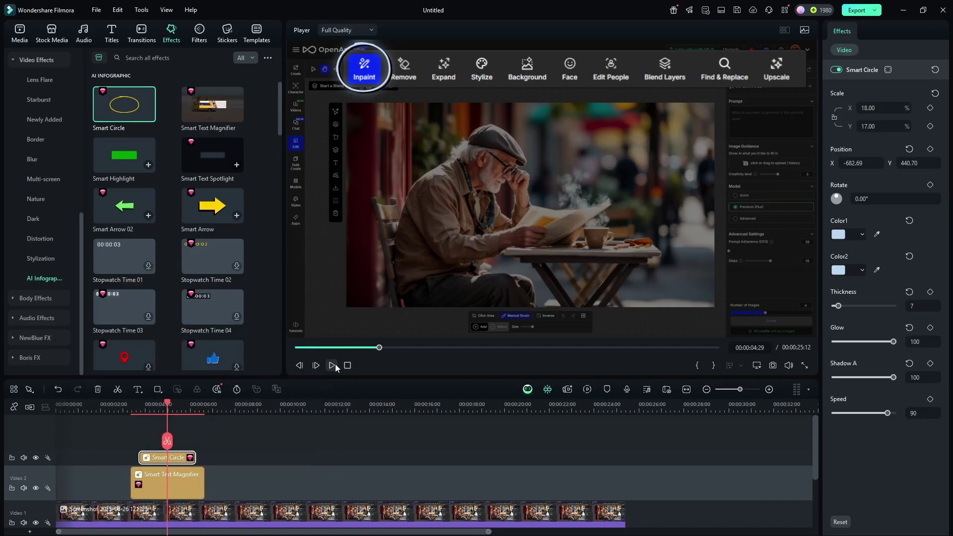
pyautogui.click(332, 365)
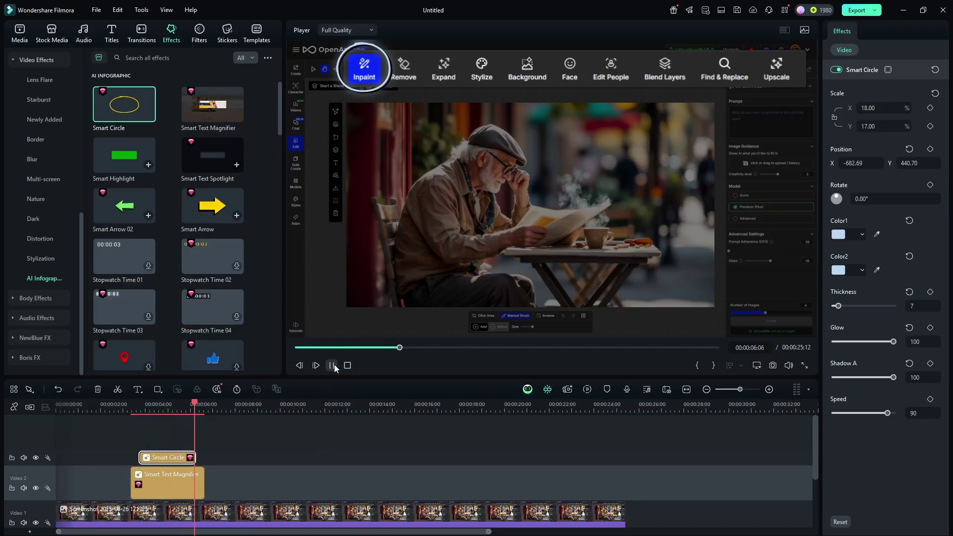
pyautogui.click(332, 365)
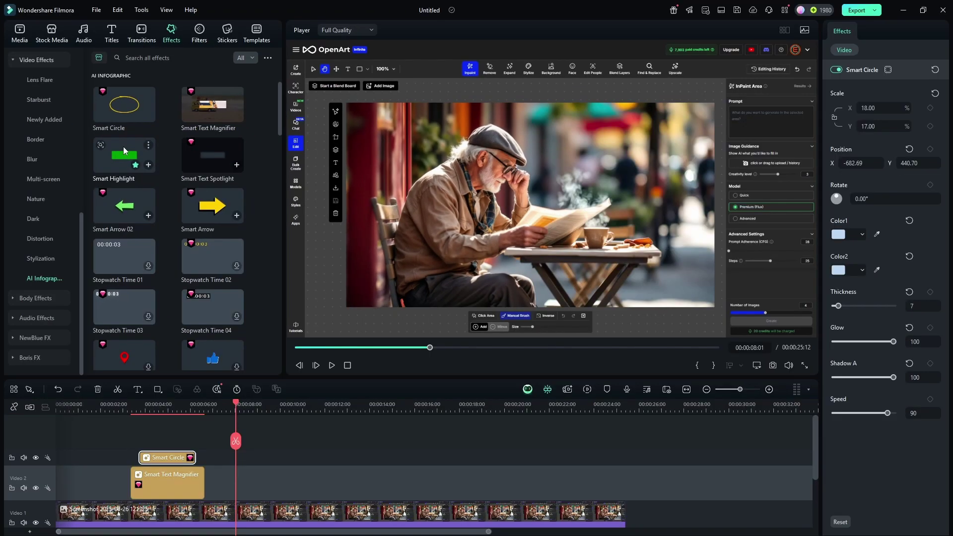
# Add a Smart Highlight after the Smart Text Magnifier on Video 2 and fit it over "Start a Blend Board" at scale X 18.33%, Y 3.50%
pyautogui.moveTo(124, 150); pyautogui.dragTo(221, 482)
pyautogui.moveTo(518, 193); pyautogui.dragTo(366, 114)
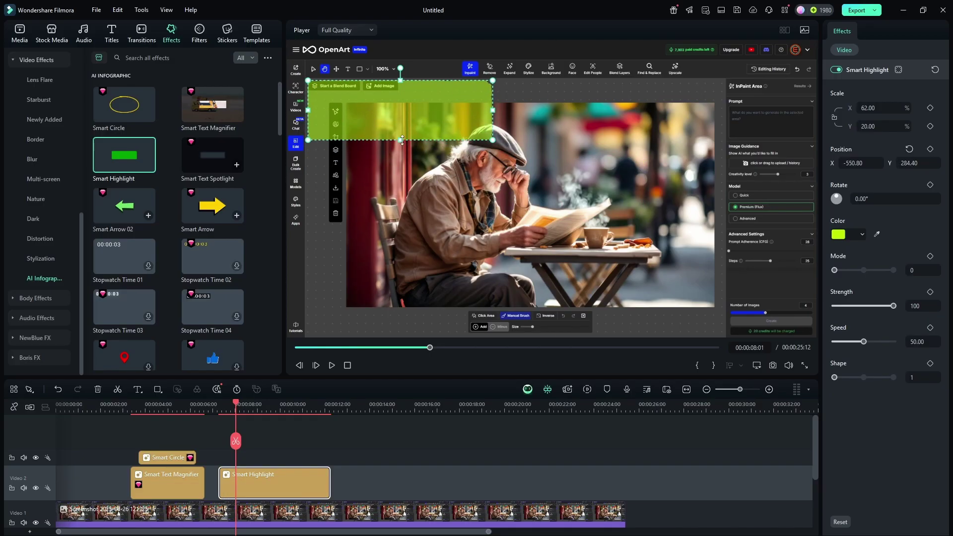
pyautogui.moveTo(402, 140); pyautogui.dragTo(398, 90)
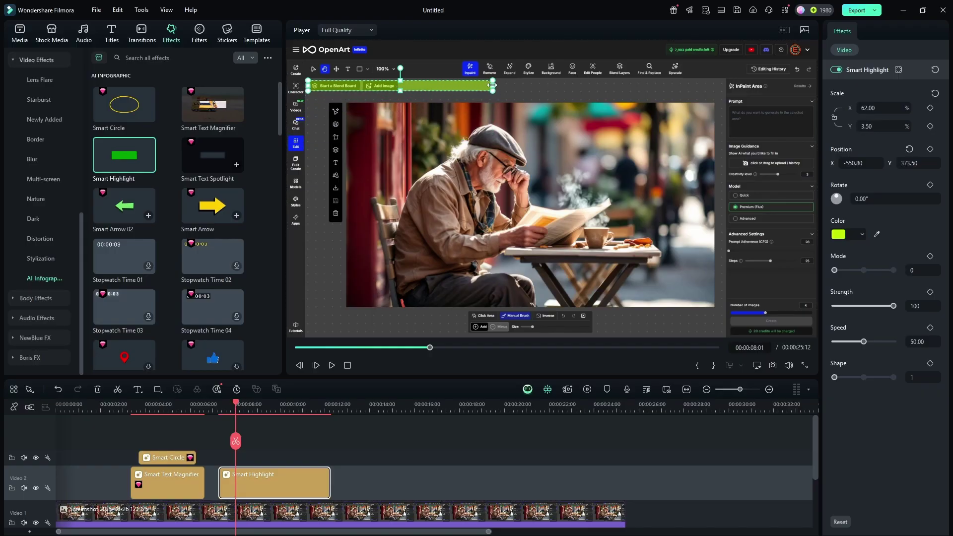
pyautogui.moveTo(492, 85); pyautogui.dragTo(361, 92)
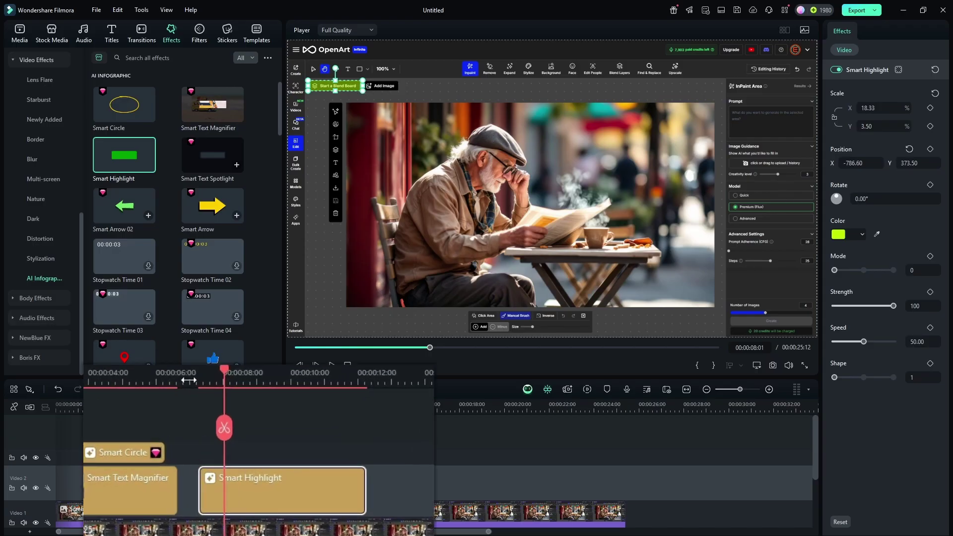
# Preview the Smart Highlight animation from 00:00:06:29
pyautogui.click(188, 380)
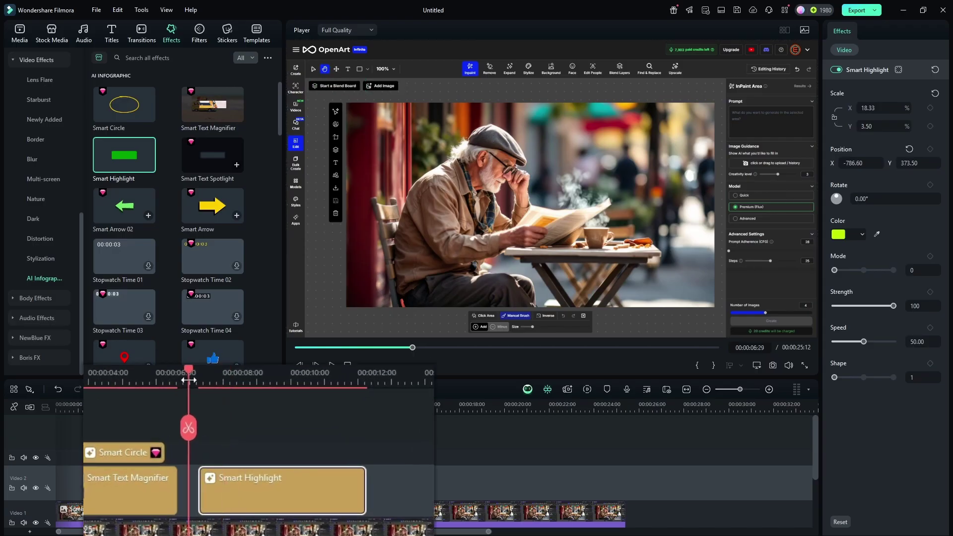
pyautogui.click(331, 366)
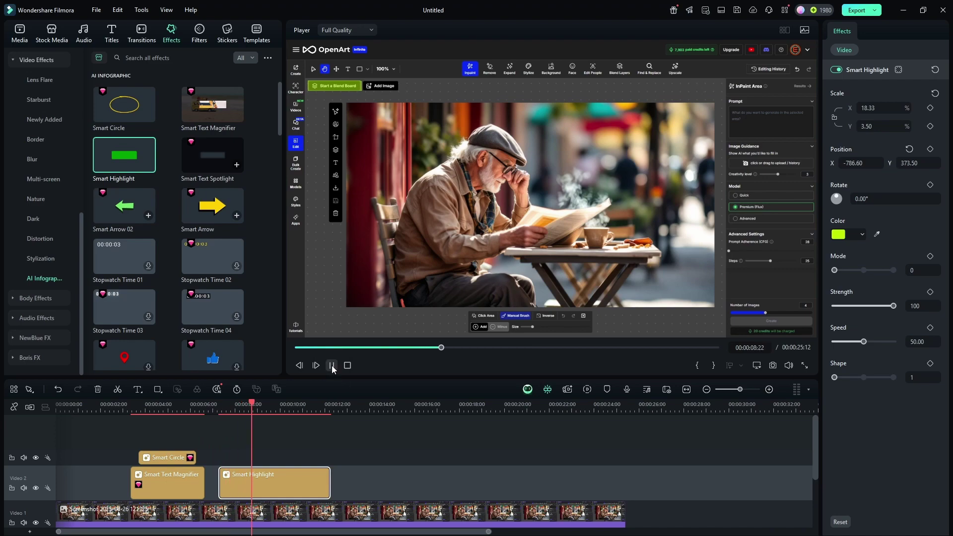
pyautogui.click(331, 365)
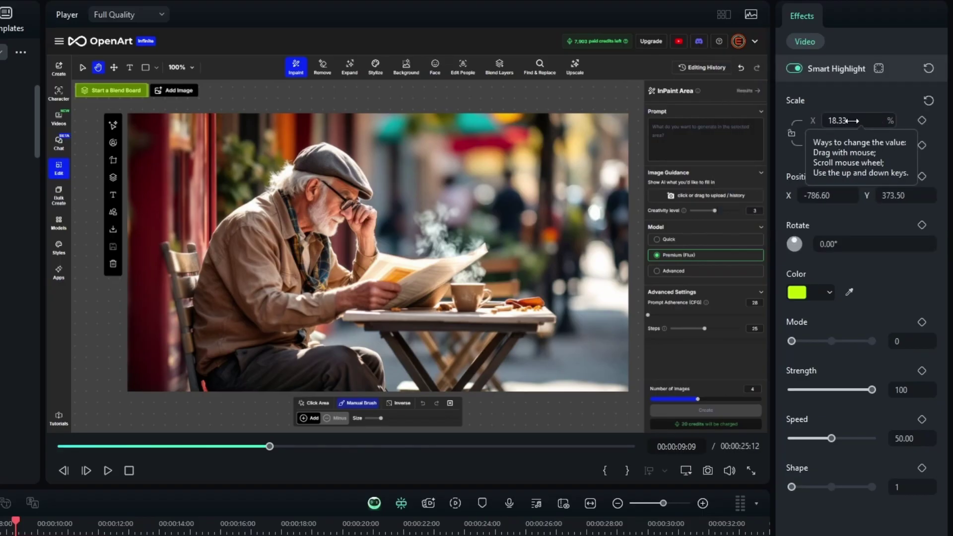
# Try a -1.00° rotation on the Smart Highlight, reset it, and view the custom colour options without changing the colour
pyautogui.moveTo(843, 244); pyautogui.dragTo(928, 221)
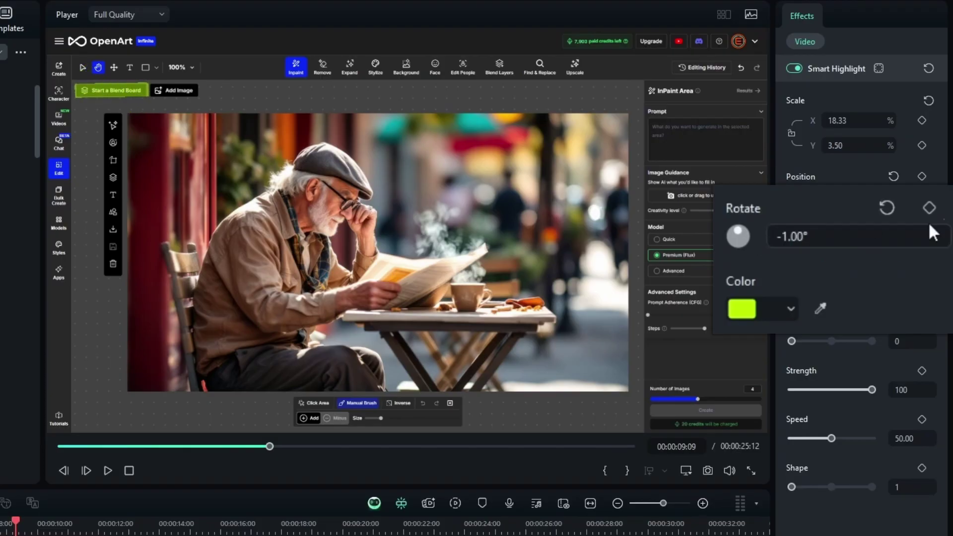
pyautogui.click(887, 207)
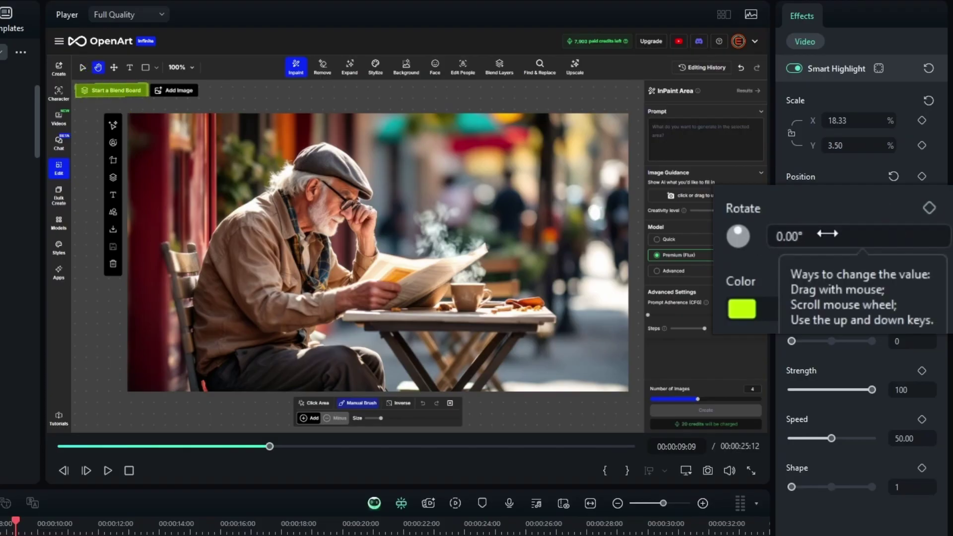
pyautogui.click(792, 265)
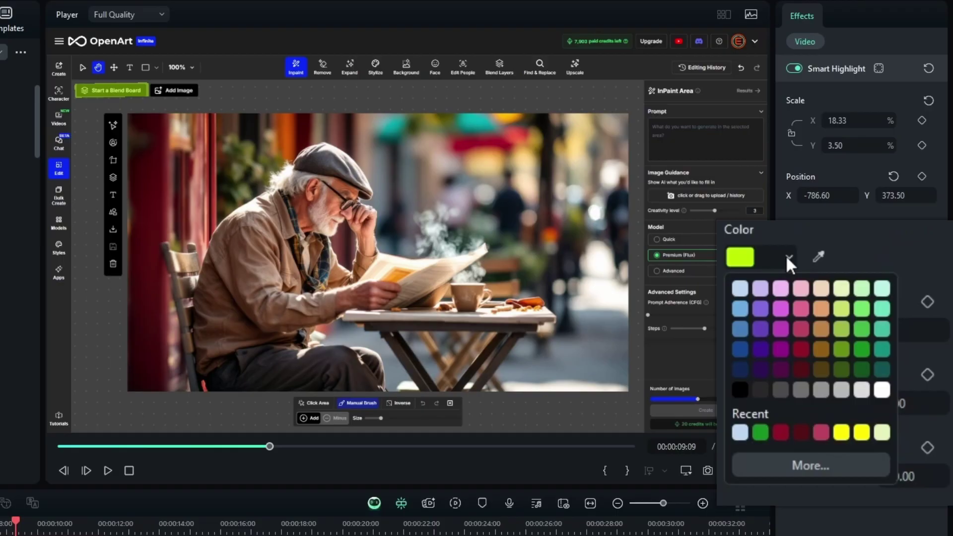
pyautogui.click(831, 463)
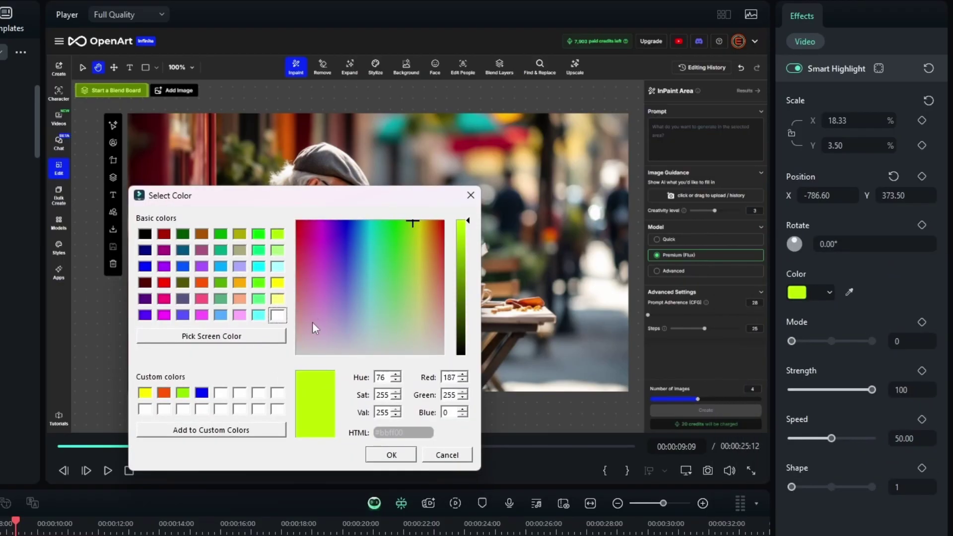
pyautogui.click(470, 197)
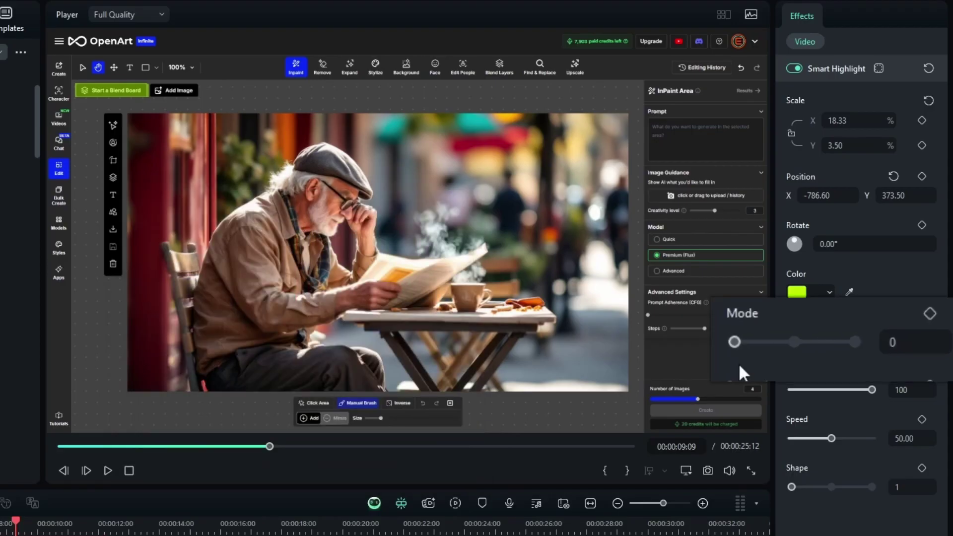
# Try Mode 2 and Strength 43 on the Smart Highlight, and restore Mode to 0 and Strength to 100
pyautogui.moveTo(734, 342); pyautogui.dragTo(793, 343)
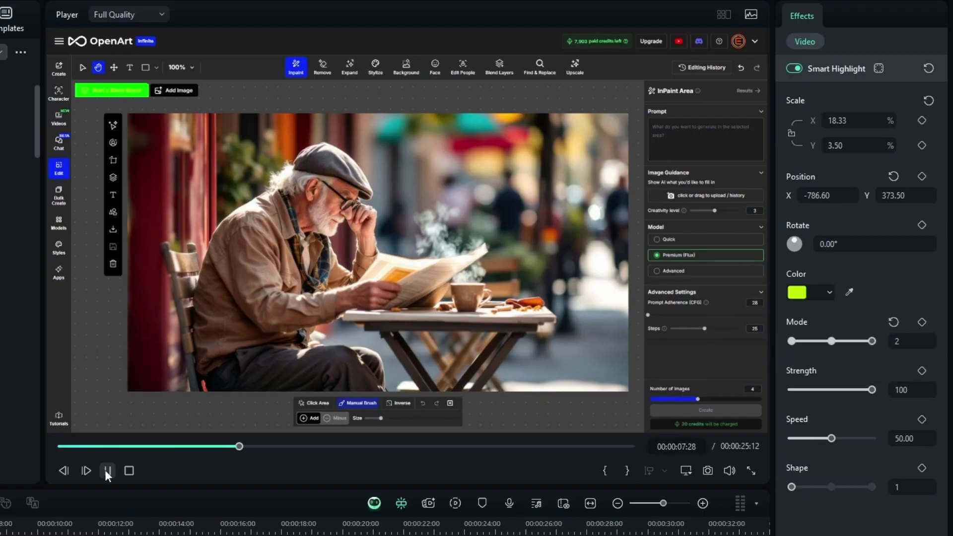
pyautogui.click(106, 469)
pyautogui.moveTo(872, 389); pyautogui.dragTo(786, 402)
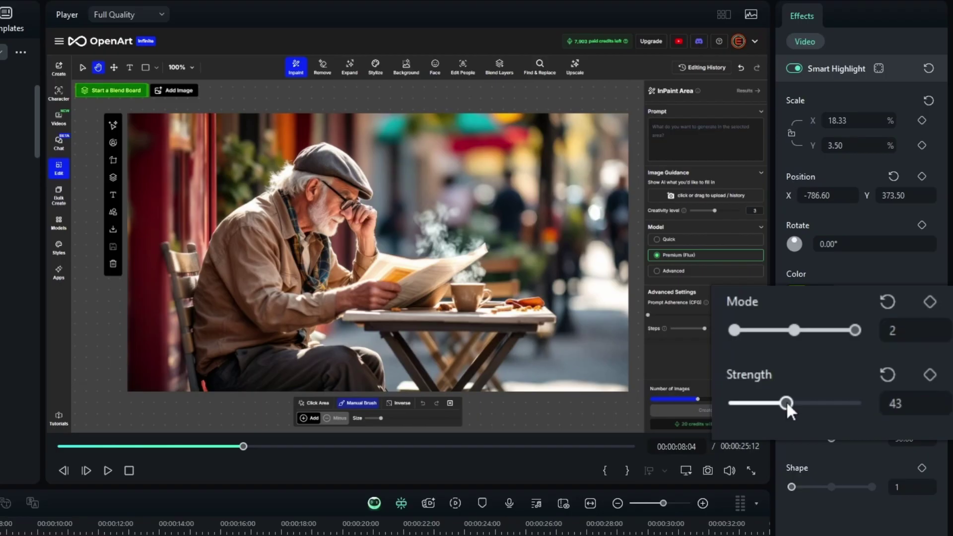
pyautogui.click(733, 330)
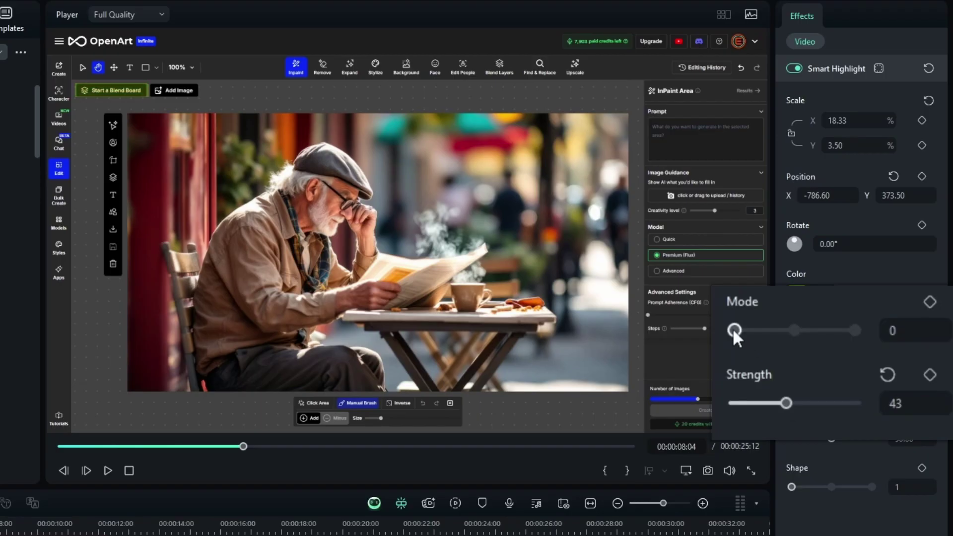
pyautogui.moveTo(786, 403); pyautogui.dragTo(883, 397)
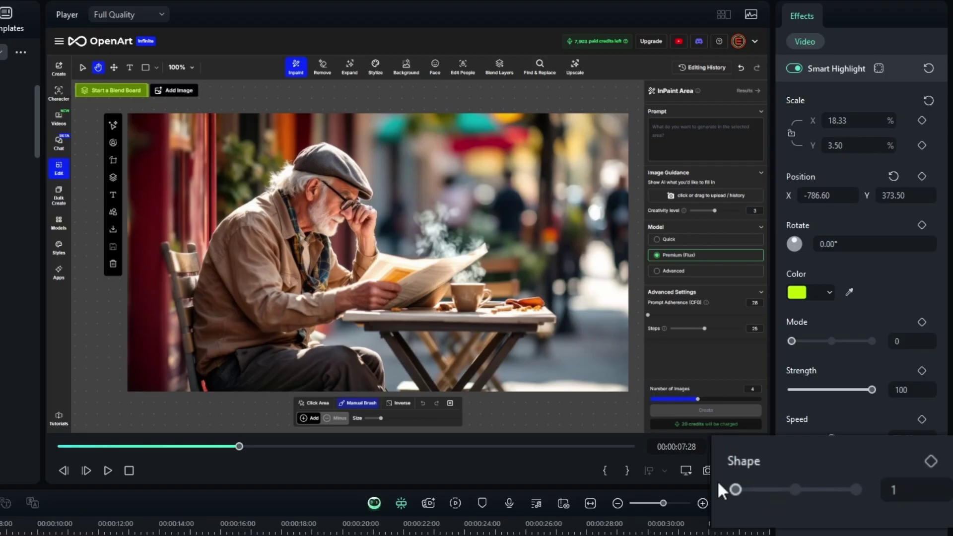
# Preview the Smart Highlight with Shape 2 from 00:00:06:28, and set its Shape to 3
pyautogui.click(795, 489)
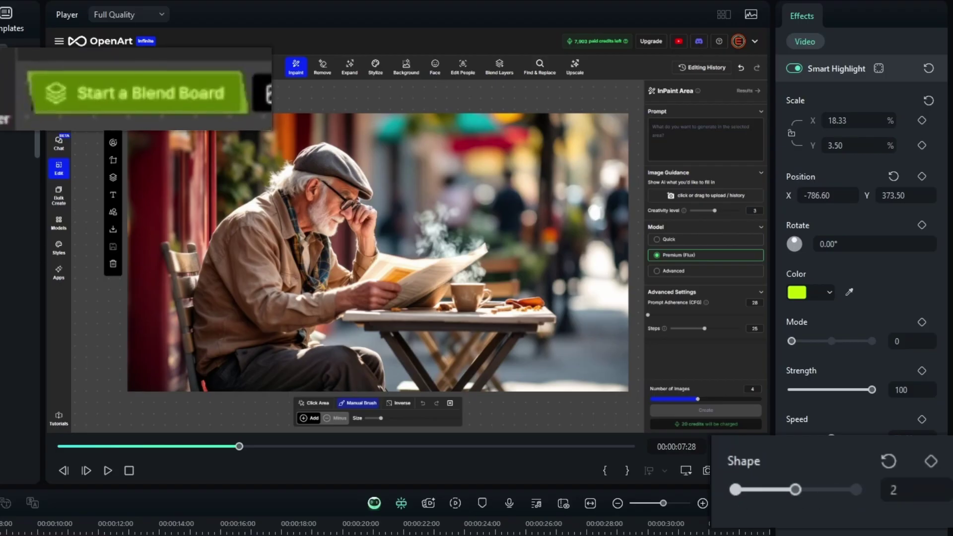
pyautogui.hotkey('shift', 'Left')
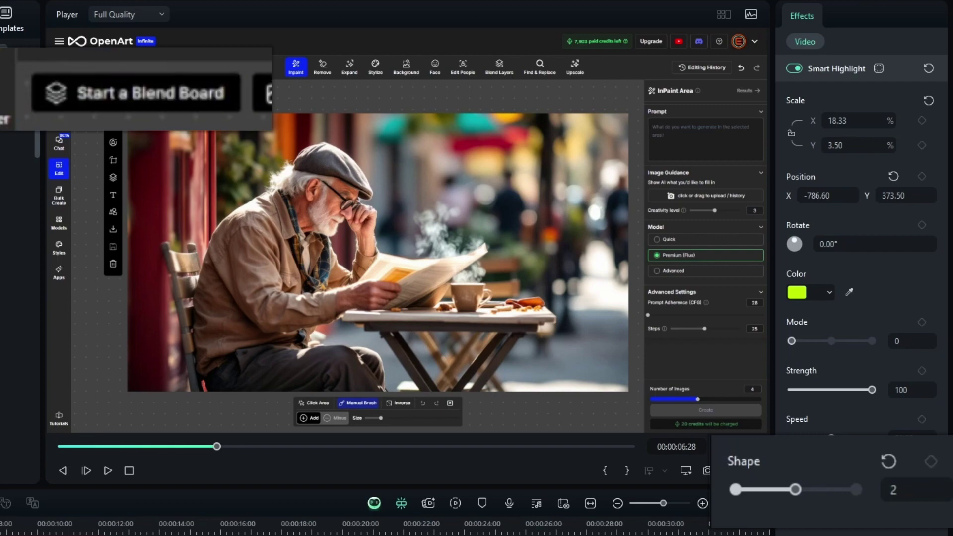
pyautogui.press('space')
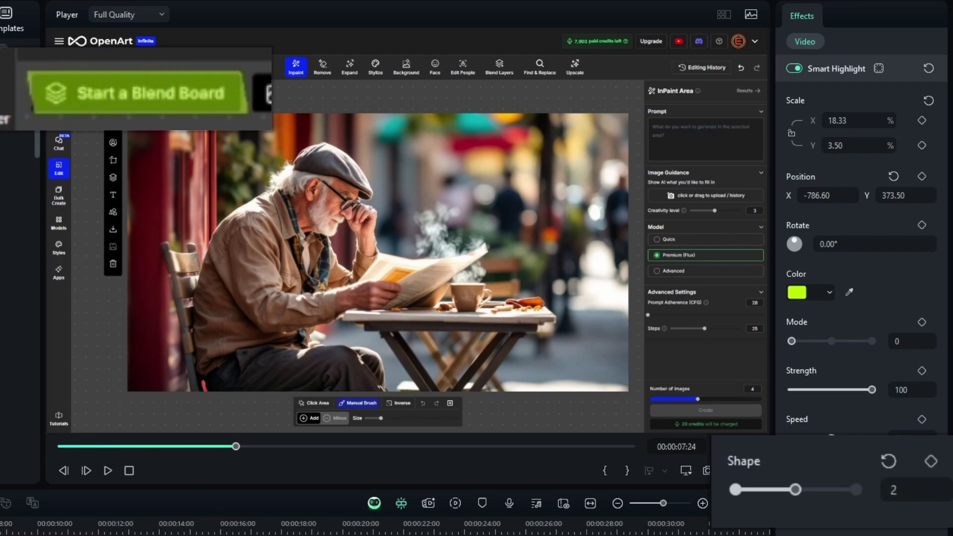
pyautogui.moveTo(803, 490); pyautogui.dragTo(882, 492)
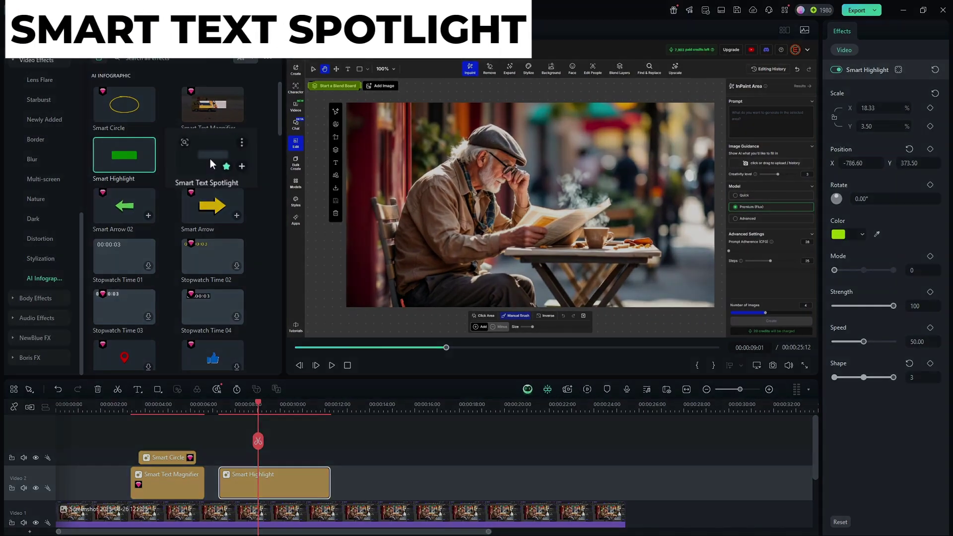
# Add a Smart Text Spotlight effect to the Video 2 track at 00:00:13:19
pyautogui.moveTo(210, 159)
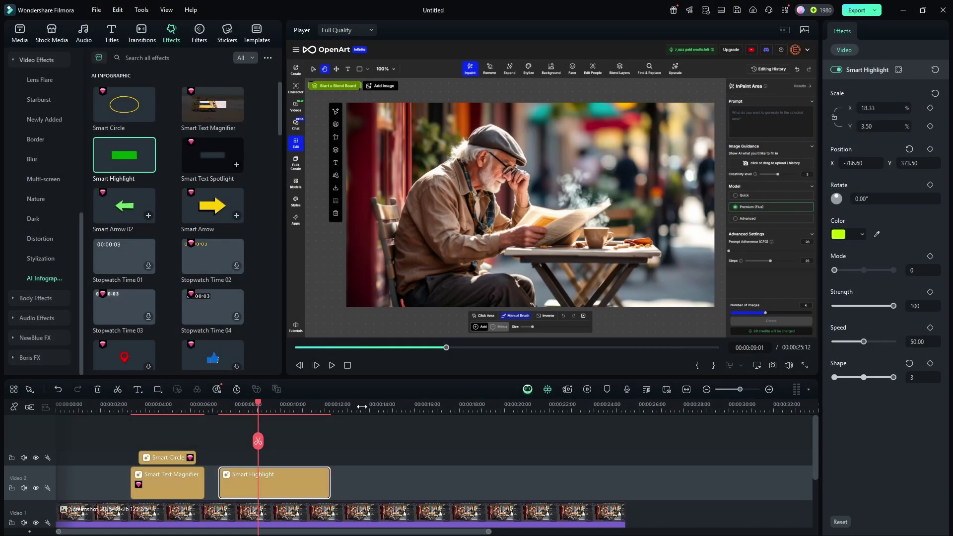
pyautogui.click(362, 480)
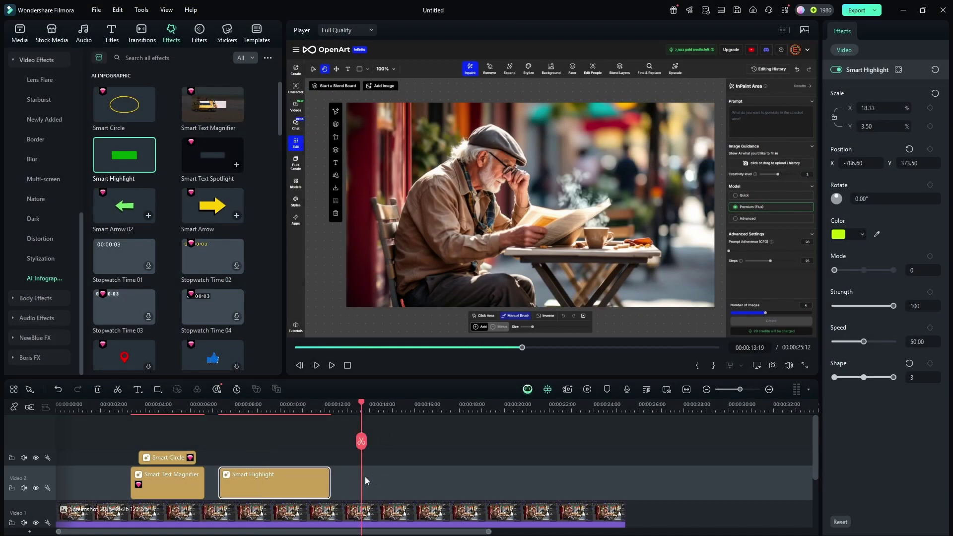
pyautogui.moveTo(212, 157); pyautogui.dragTo(359, 480)
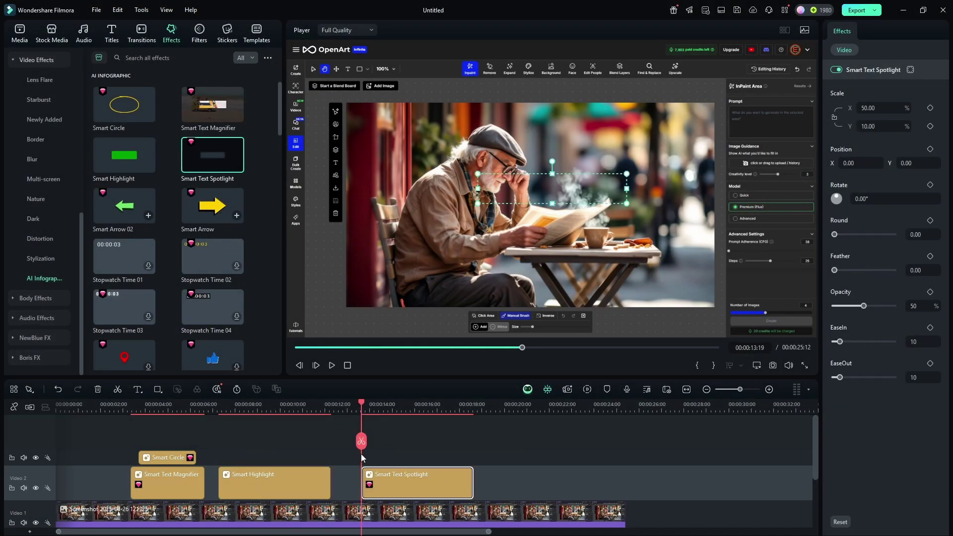
# Fit the Smart Text Spotlight over the vertical tool strip at scale X 6.00%, Y 40.50% and position X -787.20, Y 98.10, and preview it
pyautogui.click(414, 408)
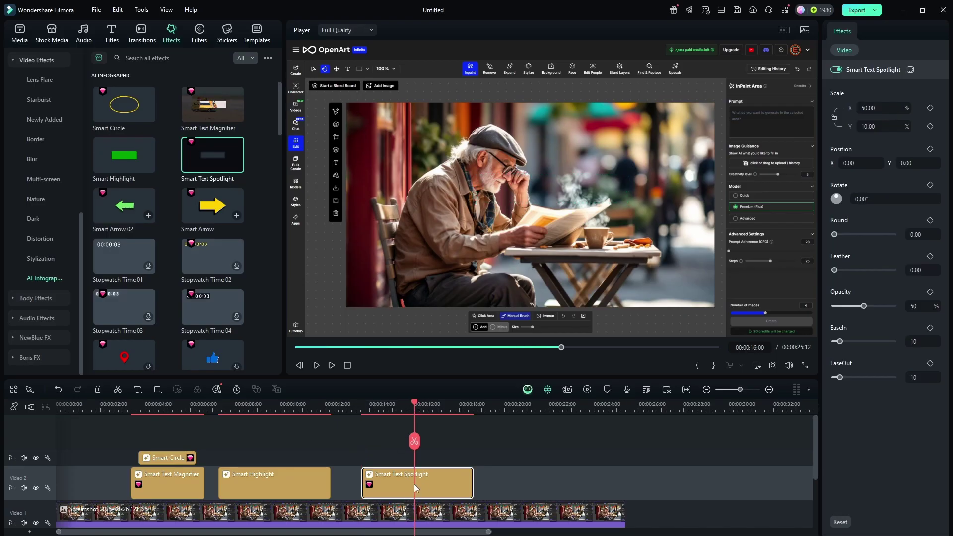
pyautogui.click(544, 215)
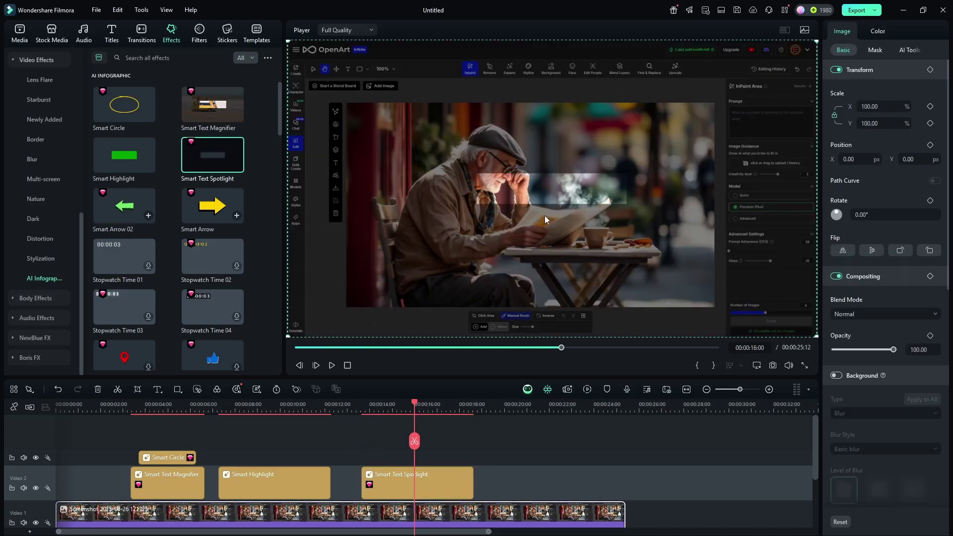
pyautogui.click(554, 190)
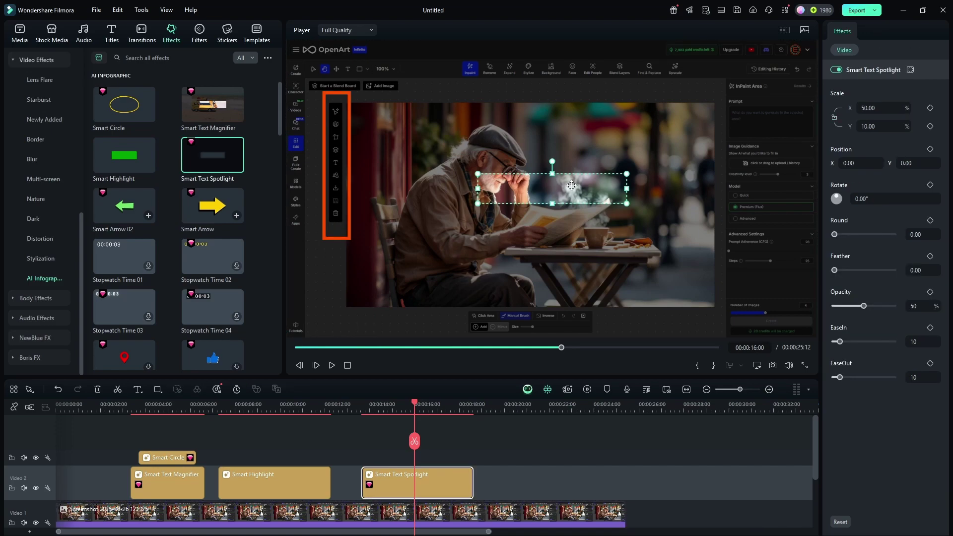
pyautogui.moveTo(574, 185); pyautogui.dragTo(358, 224)
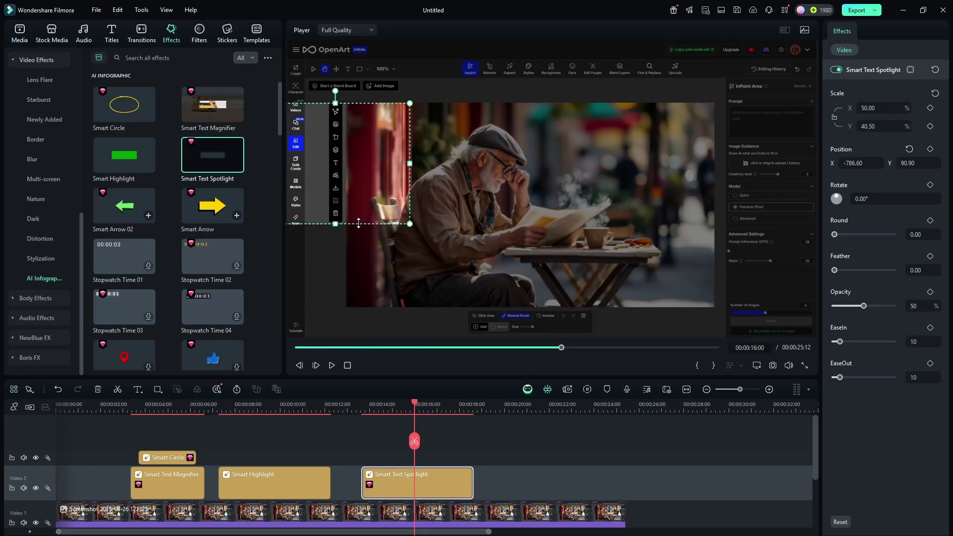
pyautogui.moveTo(409, 164); pyautogui.dragTo(344, 161)
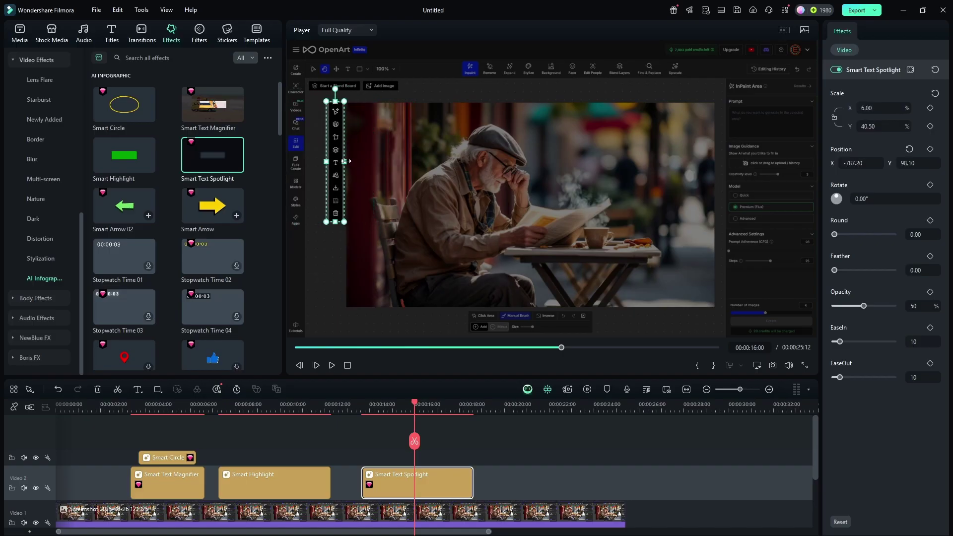
pyautogui.click(332, 365)
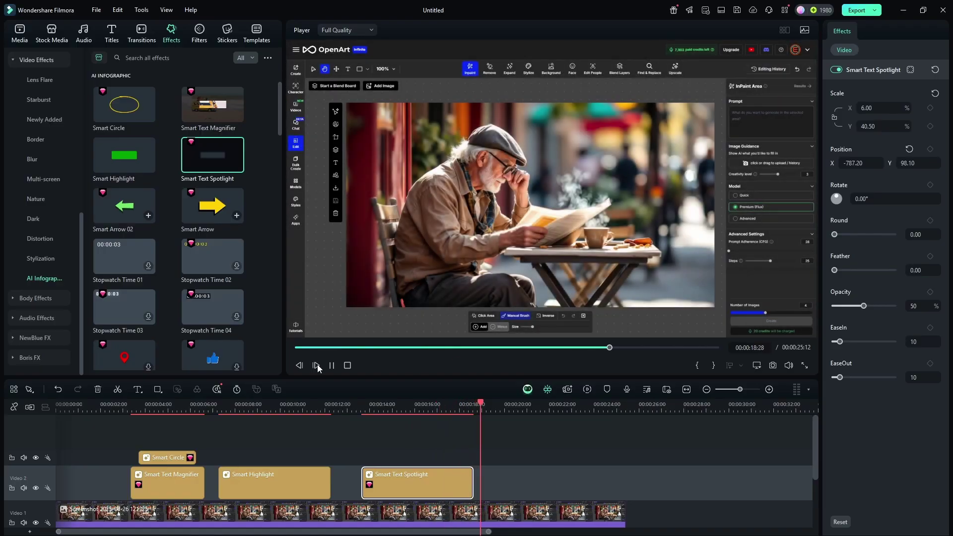
# Stop the playback and review the Smart Text Spotlight again from 00:00:13:19
pyautogui.click(328, 366)
pyautogui.click(361, 404)
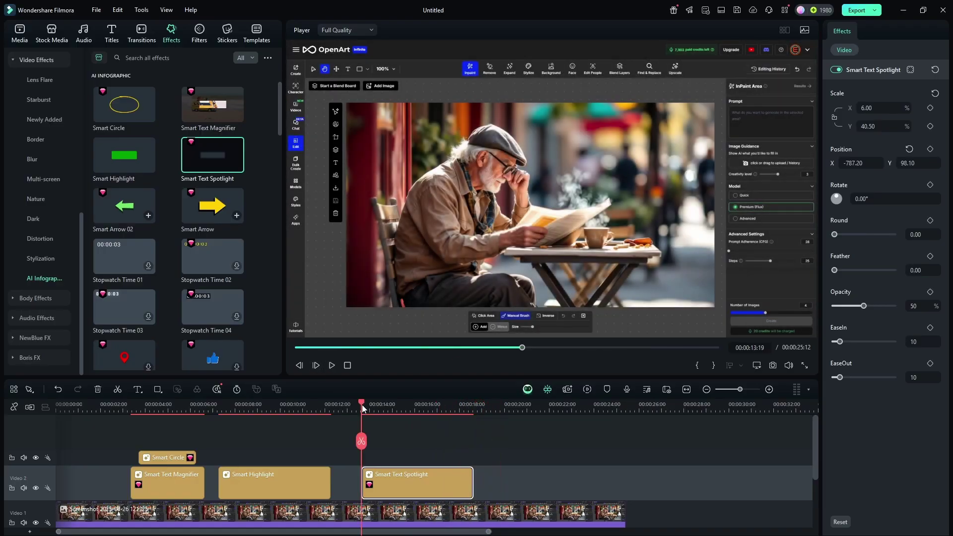
pyautogui.click(403, 409)
pyautogui.moveTo(407, 413); pyautogui.dragTo(433, 418)
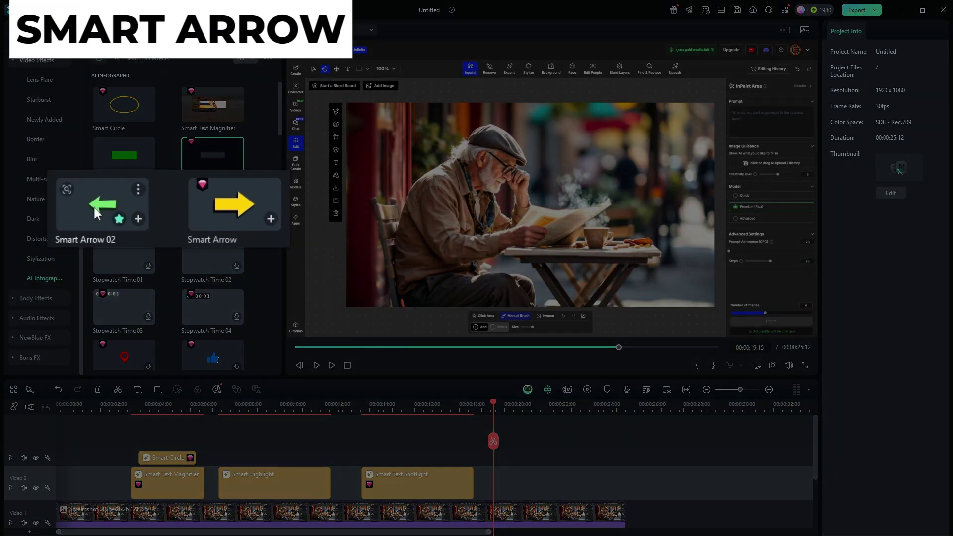
# Add Smart Arrow 02 to the Video 2 track at 00:00:19:15 and fit it beside Edit at scale 7.62%, 13.33% and position -815.40, 164.06
pyautogui.moveTo(82, 219); pyautogui.dragTo(495, 481)
pyautogui.moveTo(307, 184); pyautogui.dragTo(109, 149)
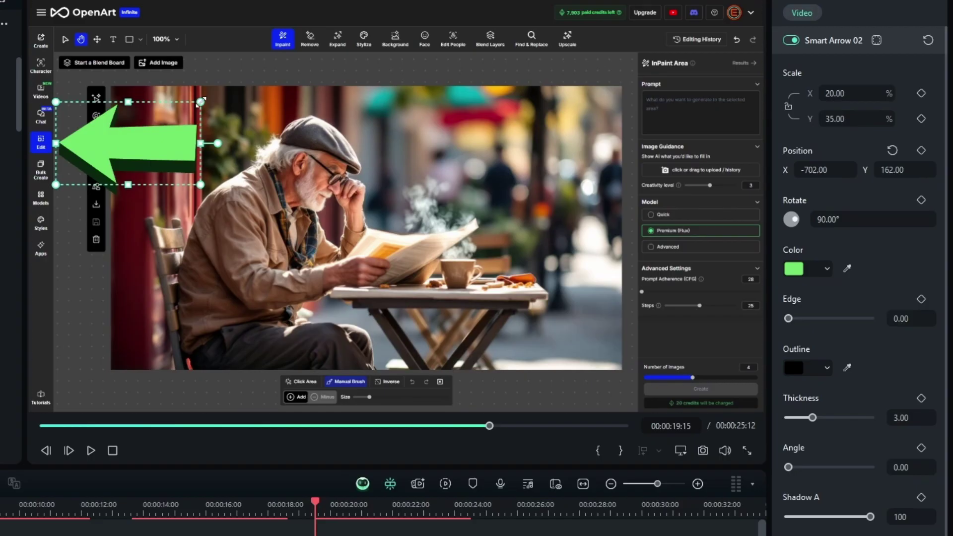
pyautogui.moveTo(200, 102); pyautogui.dragTo(139, 142)
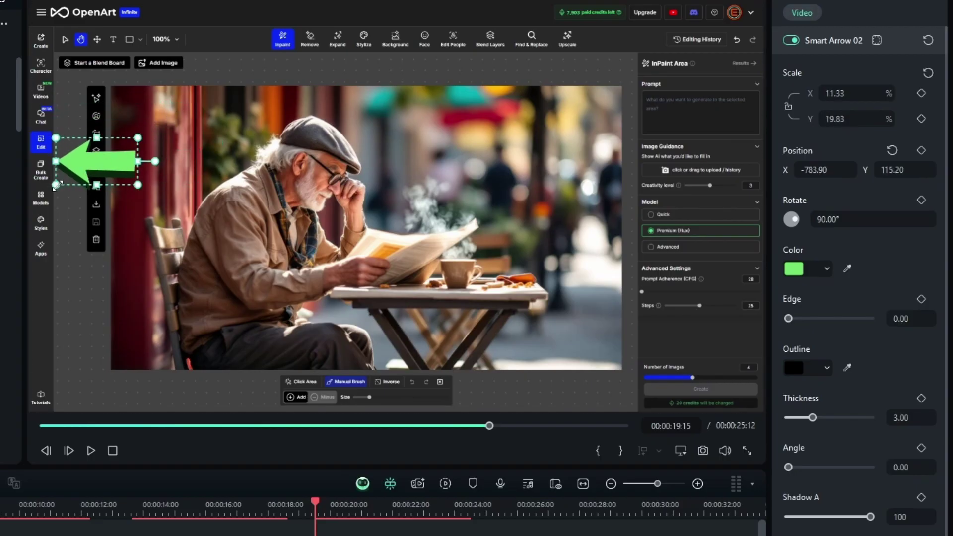
pyautogui.moveTo(55, 186); pyautogui.dragTo(94, 144)
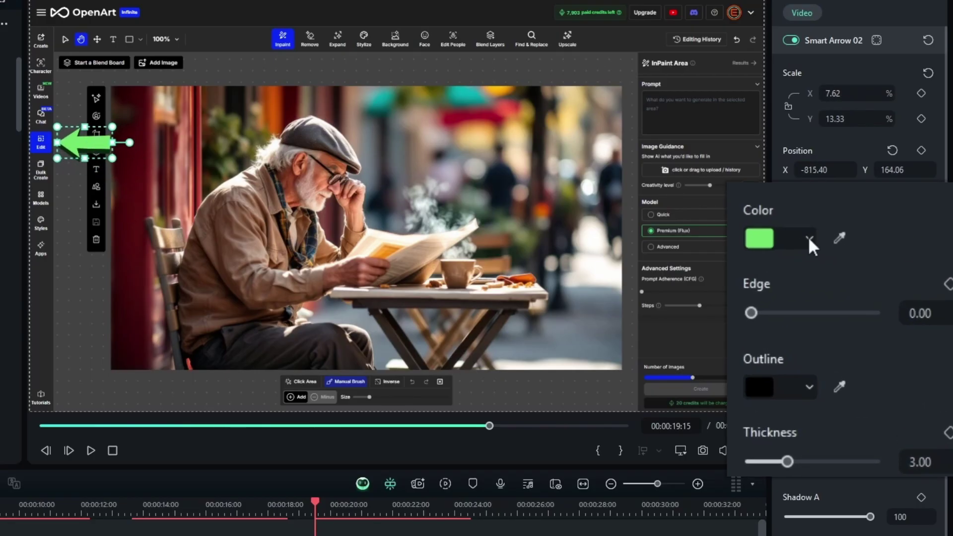
# Try the Color, Edge, Outline, Thickness, Angle and Shadow A settings of the Smart Arrow 02, keeping their original values
pyautogui.click(826, 269)
pyautogui.click(900, 258)
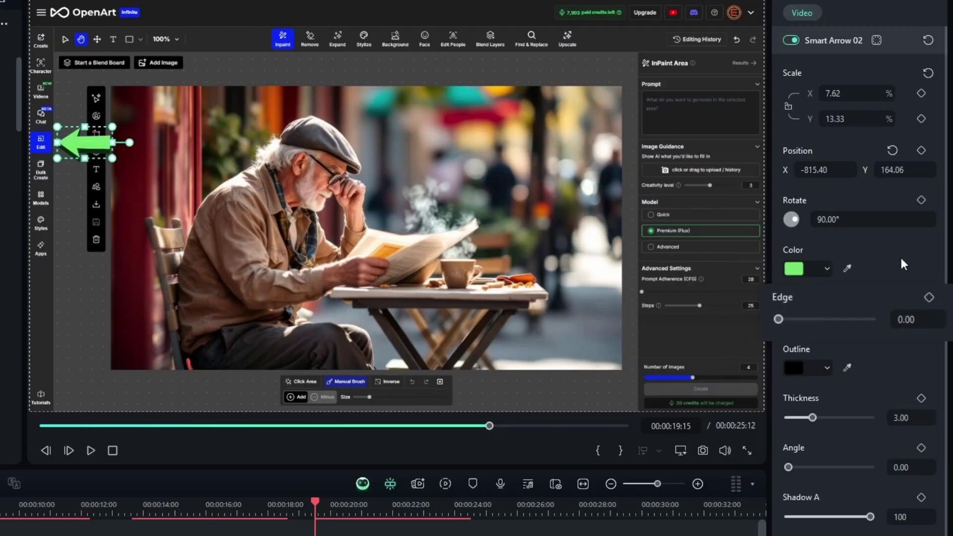
pyautogui.moveTo(754, 320)
pyautogui.mouseDown()
pyautogui.moveTo(767, 320)
pyautogui.moveTo(750, 321)
pyautogui.mouseUp()
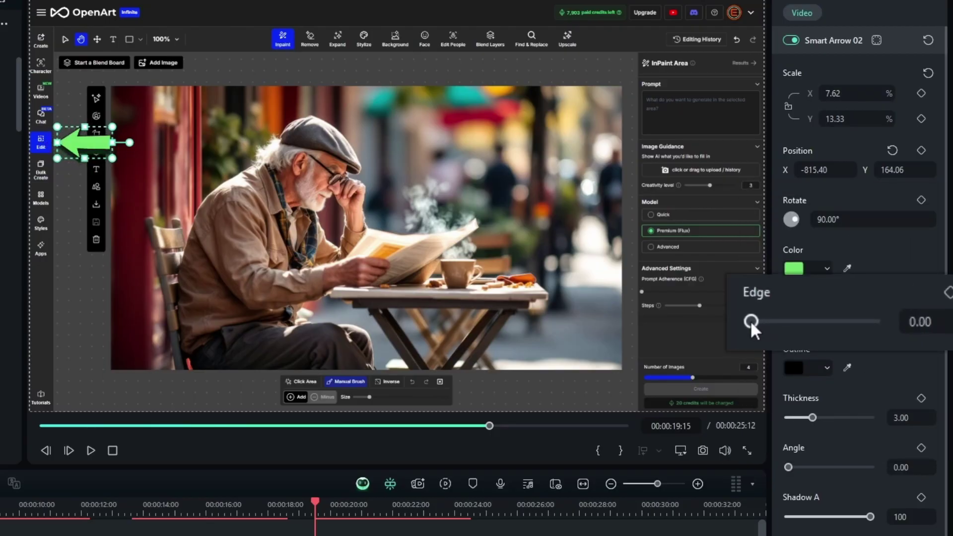
pyautogui.click(826, 367)
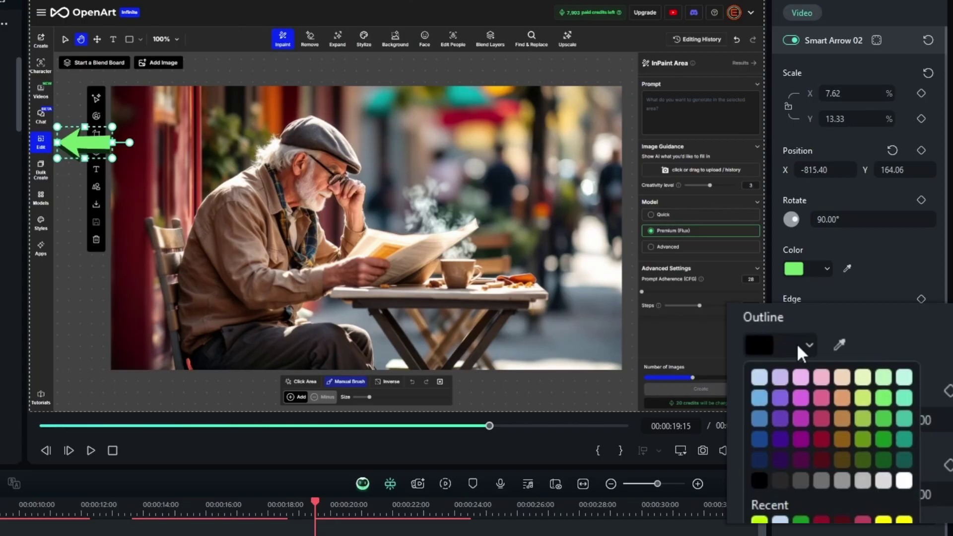
pyautogui.click(811, 343)
pyautogui.moveTo(782, 417)
pyautogui.mouseDown()
pyautogui.moveTo(870, 415)
pyautogui.moveTo(787, 418)
pyautogui.mouseUp()
pyautogui.moveTo(751, 494)
pyautogui.mouseDown()
pyautogui.moveTo(794, 493)
pyautogui.moveTo(748, 491)
pyautogui.mouseUp()
pyautogui.moveTo(864, 424); pyautogui.dragTo(852, 400)
# Give the Smart Arrow 02 a green ShadowColor, Glow 74 and Opacity 95%
pyautogui.click(823, 451)
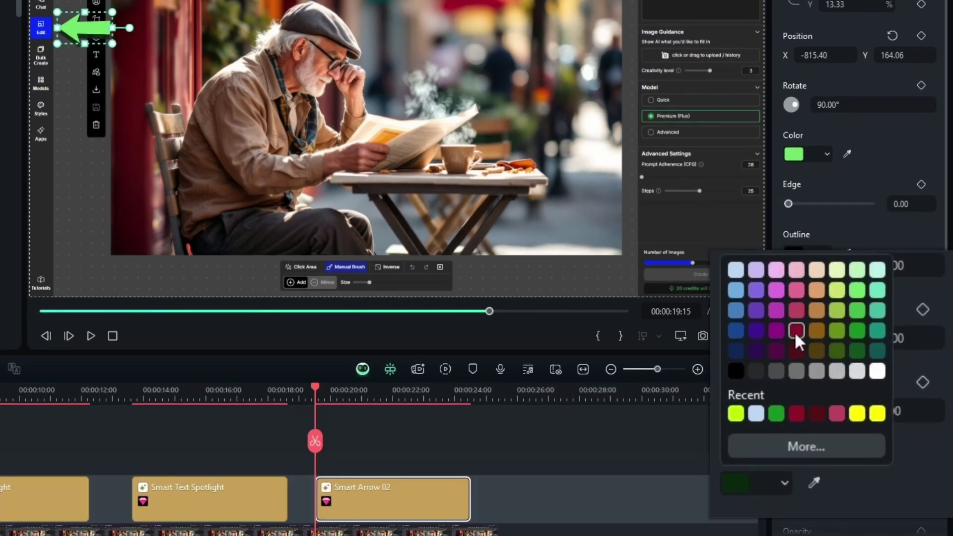
pyautogui.press('Escape')
pyautogui.moveTo(809, 500); pyautogui.dragTo(847, 500)
pyautogui.scroll(-1, 849, 499)
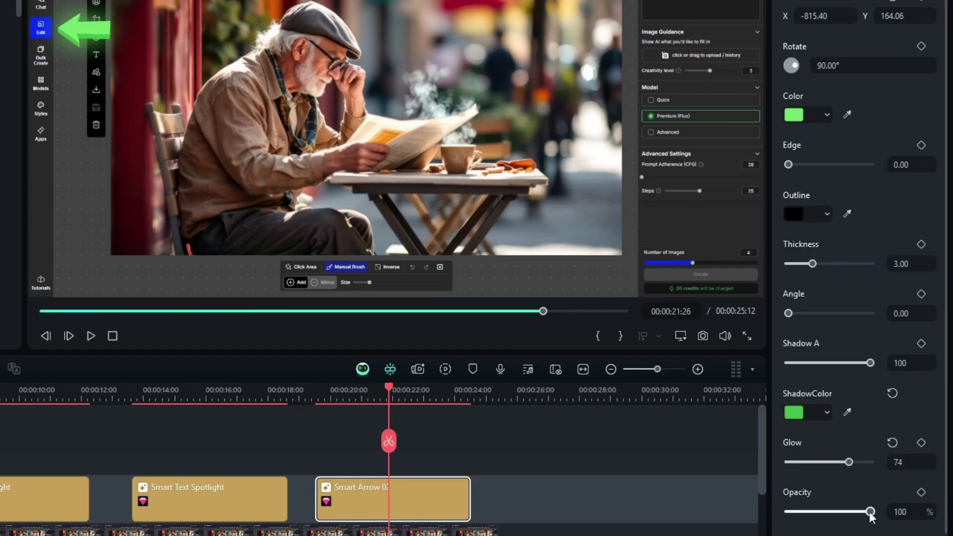
pyautogui.moveTo(870, 511)
pyautogui.mouseDown()
pyautogui.moveTo(817, 511)
pyautogui.moveTo(866, 512)
pyautogui.mouseUp()
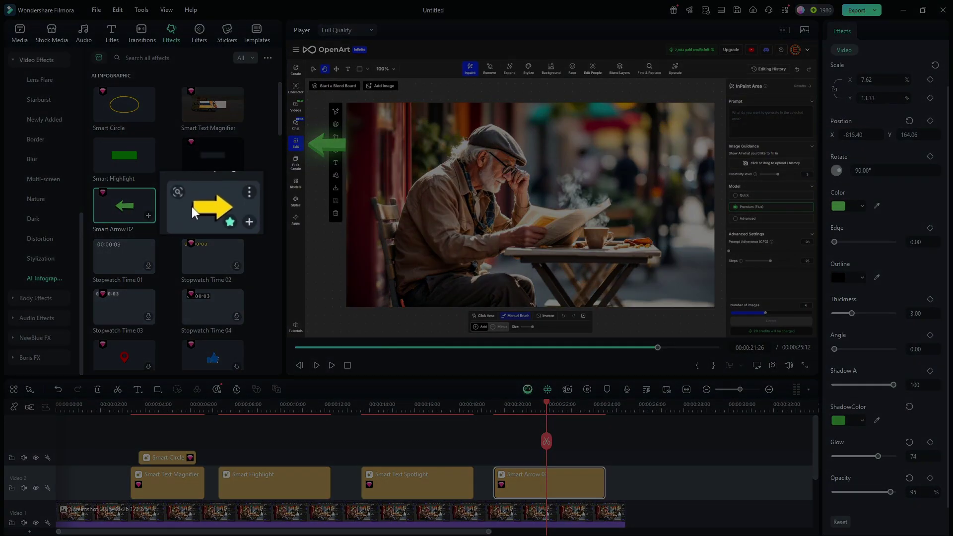
# Add the yellow Smart Arrow effect directly after Smart Arrow 02 on the Video 2 track and show it at 00:00:25:04
pyautogui.click(205, 208)
pyautogui.moveTo(205, 207); pyautogui.dragTo(617, 478)
pyautogui.click(621, 409)
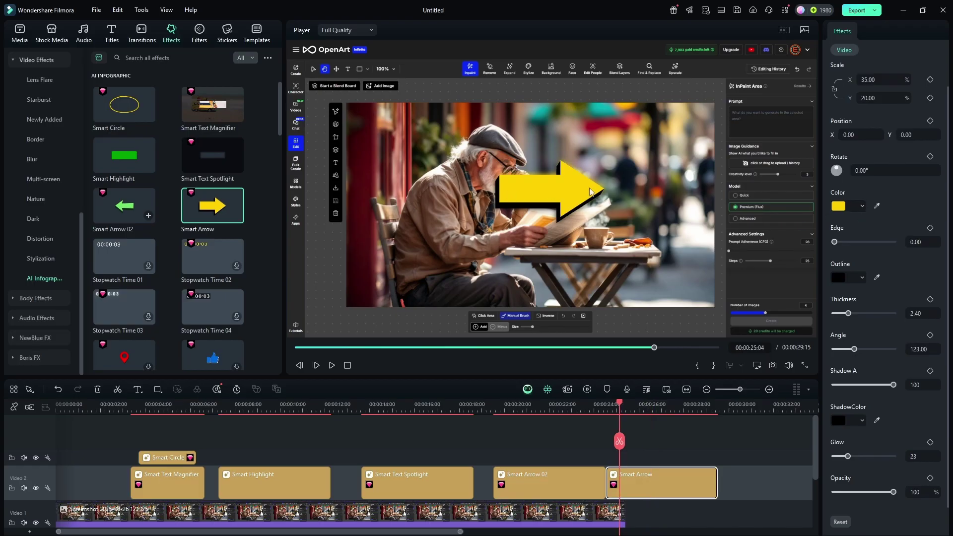
# Rotate the Smart Arrow 02 effect to 221.18° with the playhead at 00:00:21:24
pyautogui.click(544, 406)
pyautogui.click(546, 482)
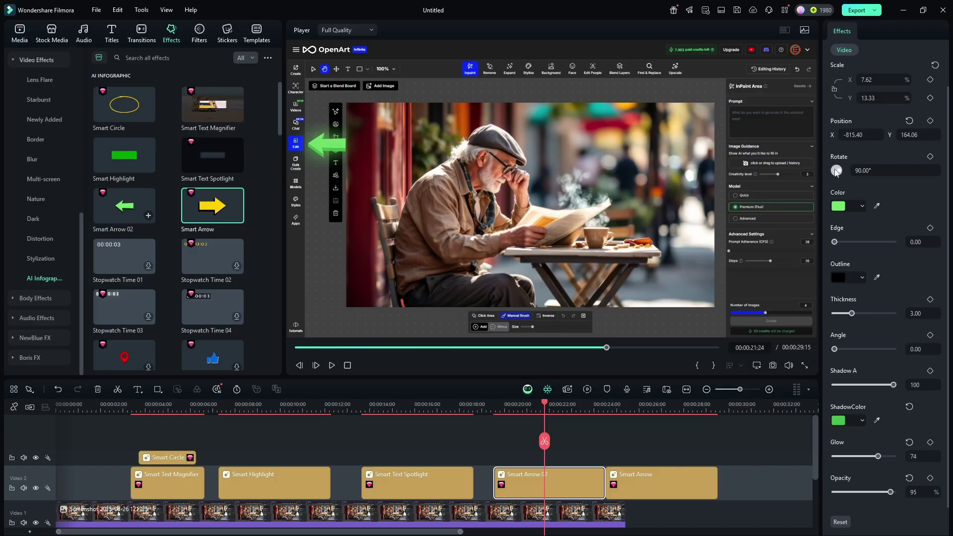
pyautogui.moveTo(840, 172); pyautogui.dragTo(829, 178)
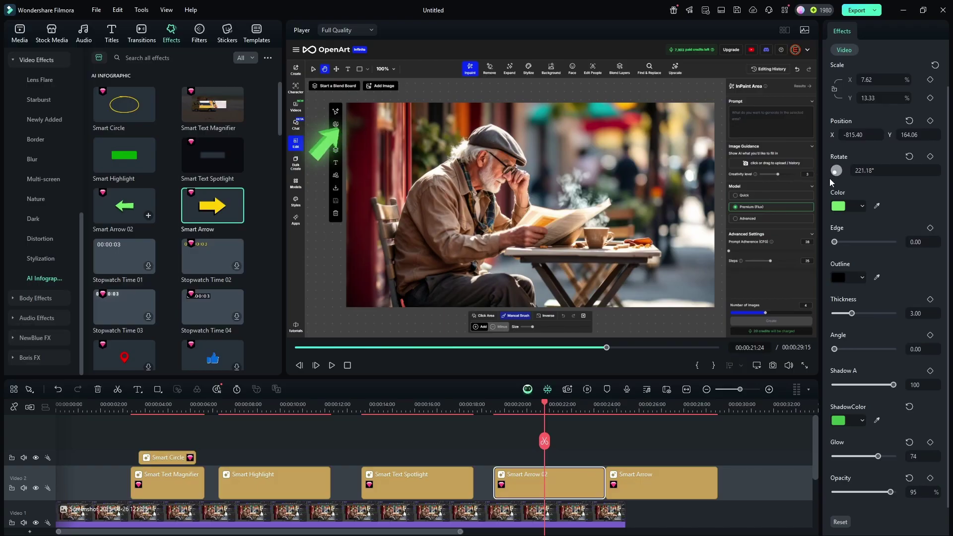
# Delete the Smart Highlight, Smart Text Spotlight, Smart Arrow 02 and Smart Arrow effects from the Video 2 track
pyautogui.moveTo(759, 483); pyautogui.dragTo(276, 469)
pyautogui.press('Delete')
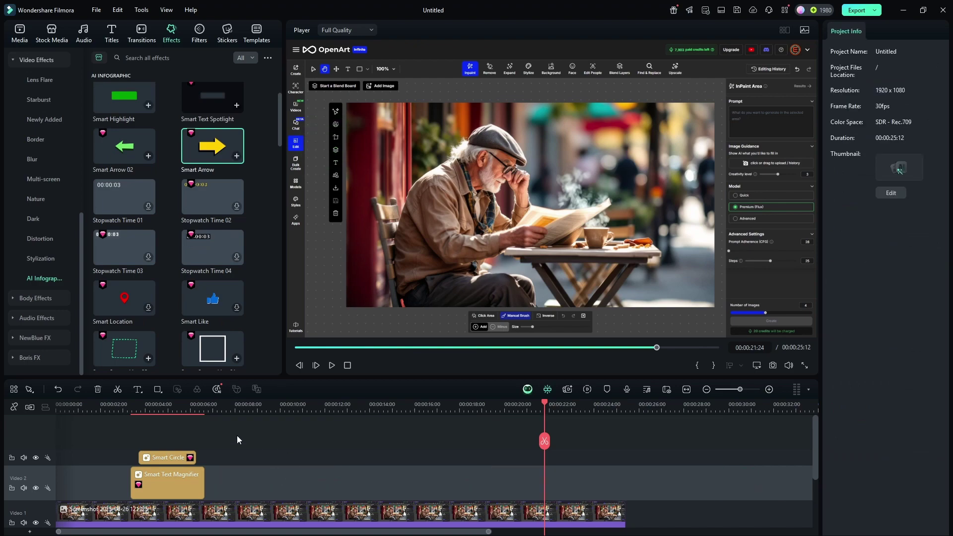
# Add the Smart Square Line 01 effect to the Video 2 track at about 00:00:08 and select its frame at 00:00:10:13
pyautogui.scroll(-2, 171, 199)
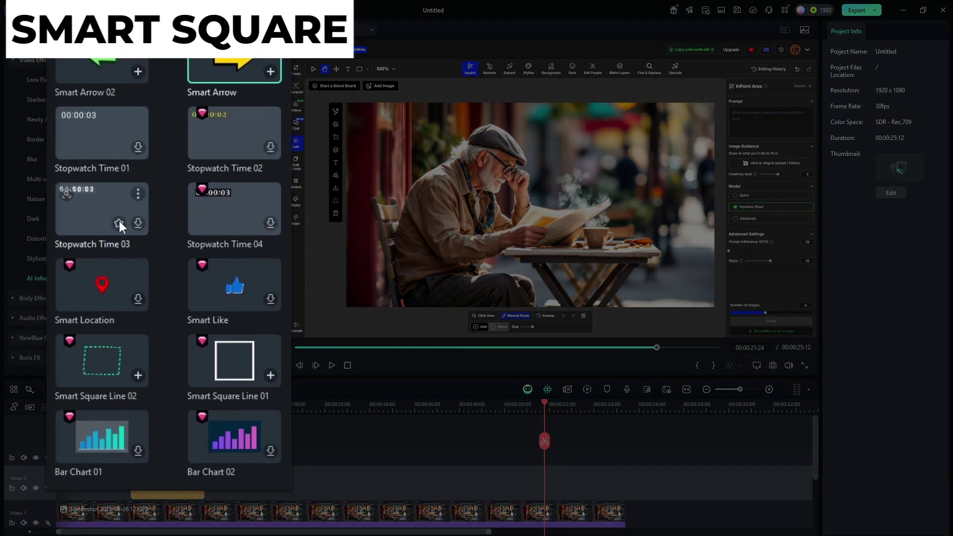
pyautogui.scroll(-2, 164, 235)
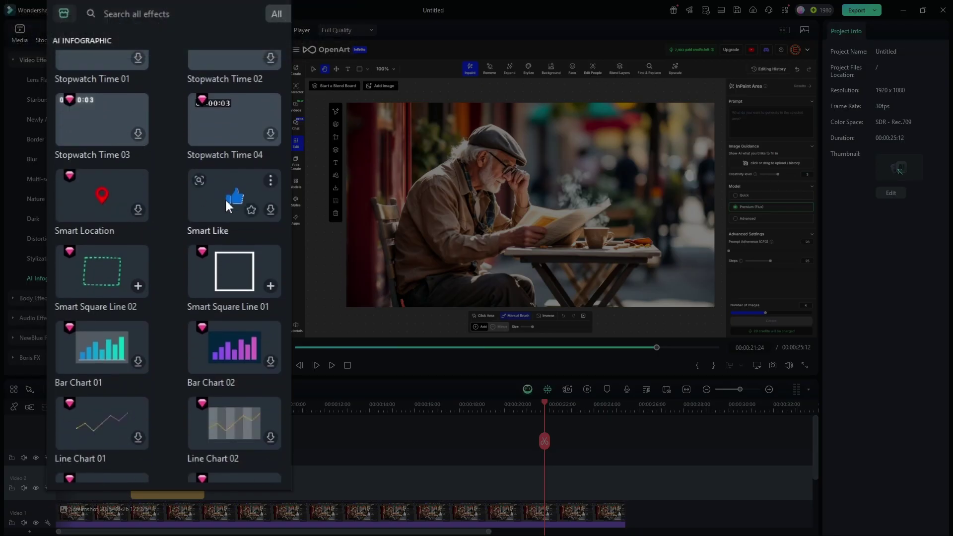
pyautogui.scroll(-2, 223, 189)
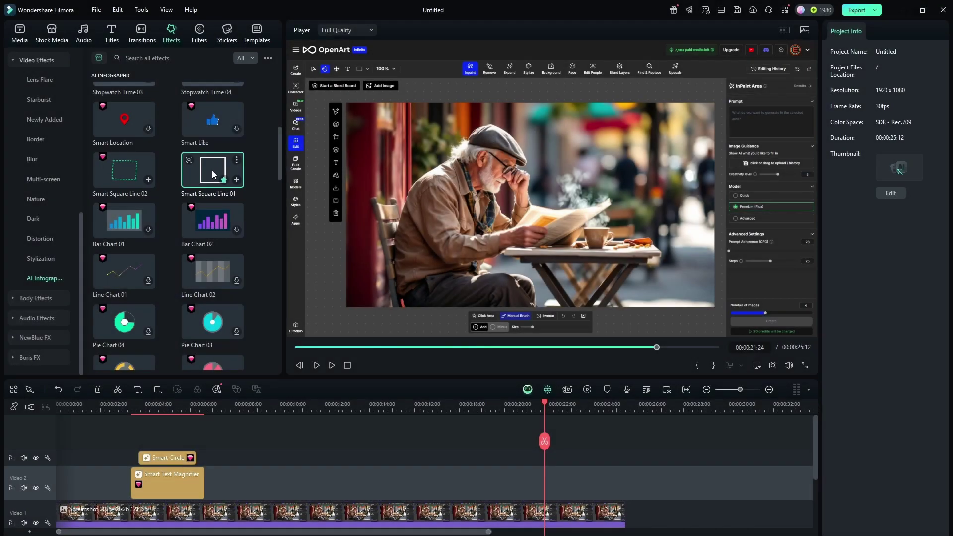
pyautogui.moveTo(212, 171); pyautogui.dragTo(244, 469)
pyautogui.click(290, 425)
pyautogui.click(530, 177)
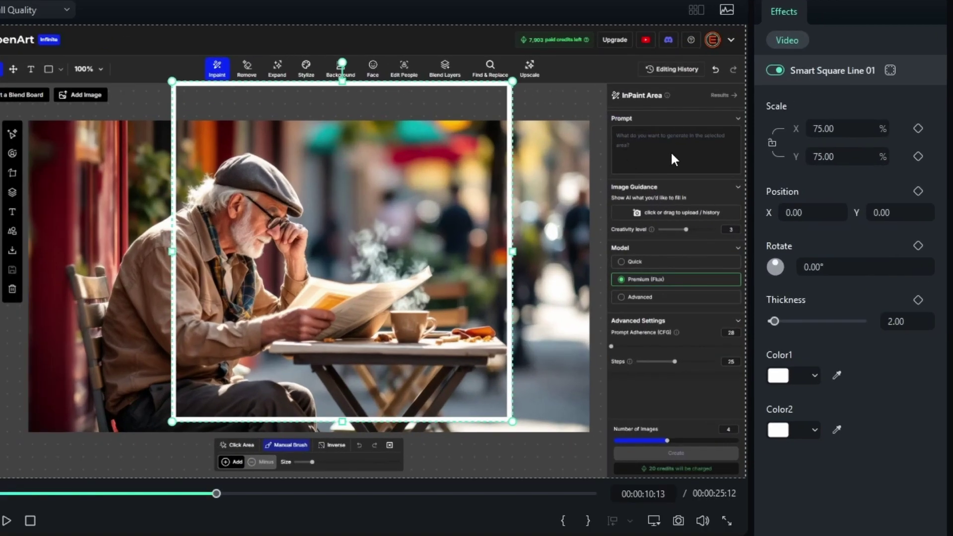
# Fit the Smart Square Line 01 around the Prompt box at scale X 30.50%, Y 12.00% and position X 795.19, Y 235.80
pyautogui.moveTo(313, 229); pyautogui.dragTo(544, 264)
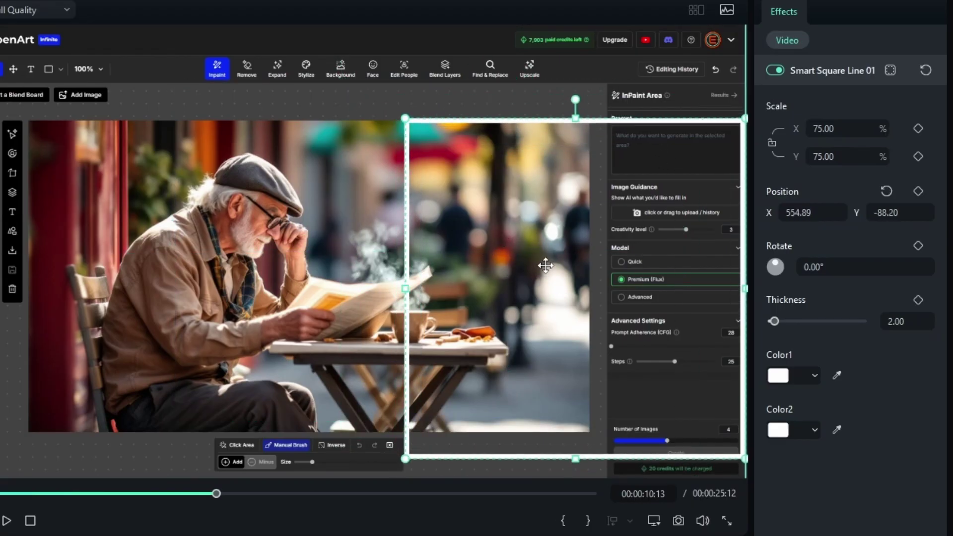
pyautogui.moveTo(574, 459); pyautogui.dragTo(600, 181)
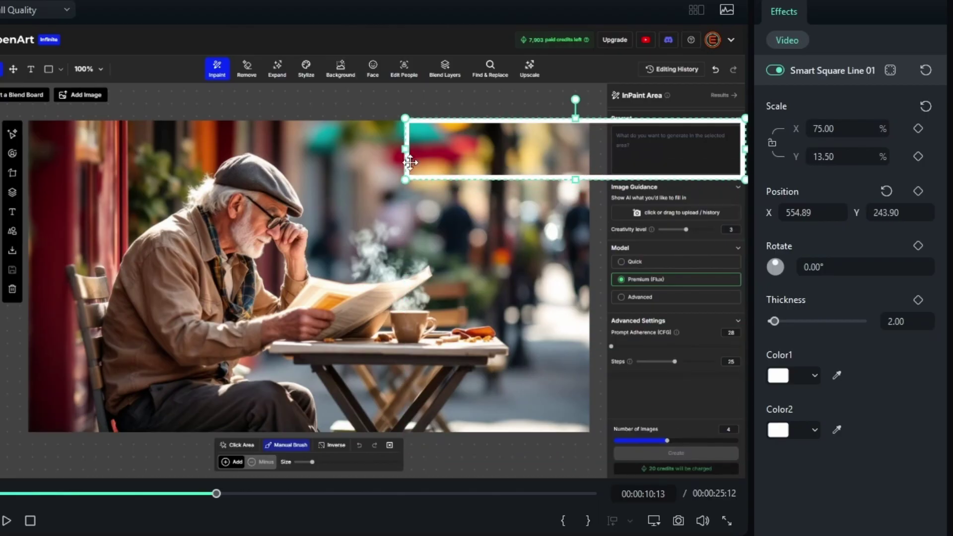
pyautogui.moveTo(405, 149); pyautogui.dragTo(605, 146)
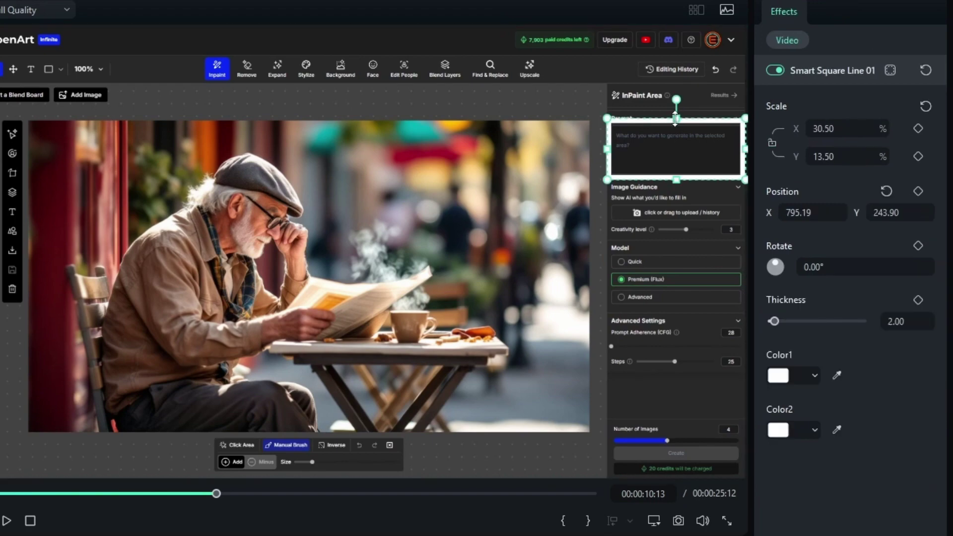
pyautogui.moveTo(676, 119); pyautogui.dragTo(676, 125)
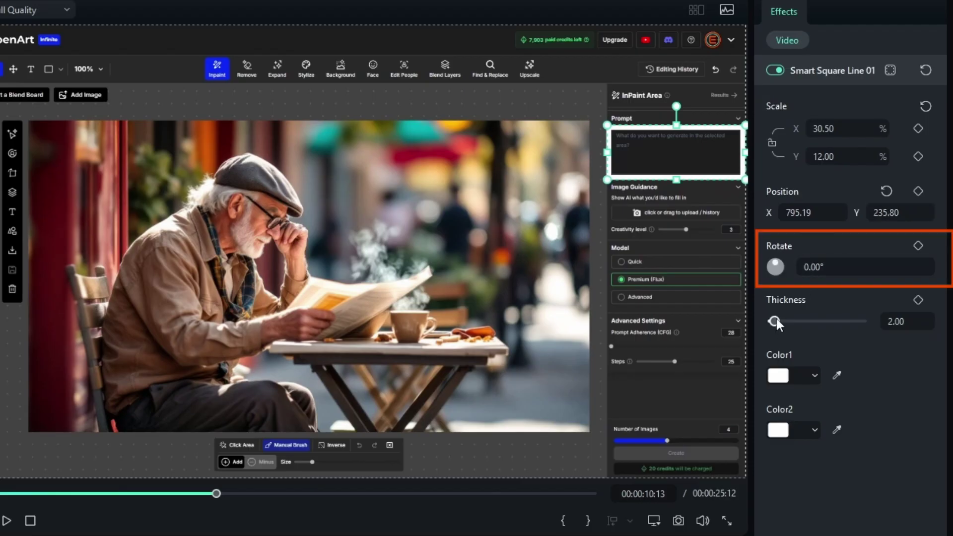
# Set the Smart Square Line 01 to Thickness 1.11, Color1 yellow-green and Color2 magenta, and preview it
pyautogui.moveTo(776, 319); pyautogui.dragTo(774, 318)
pyautogui.click(814, 376)
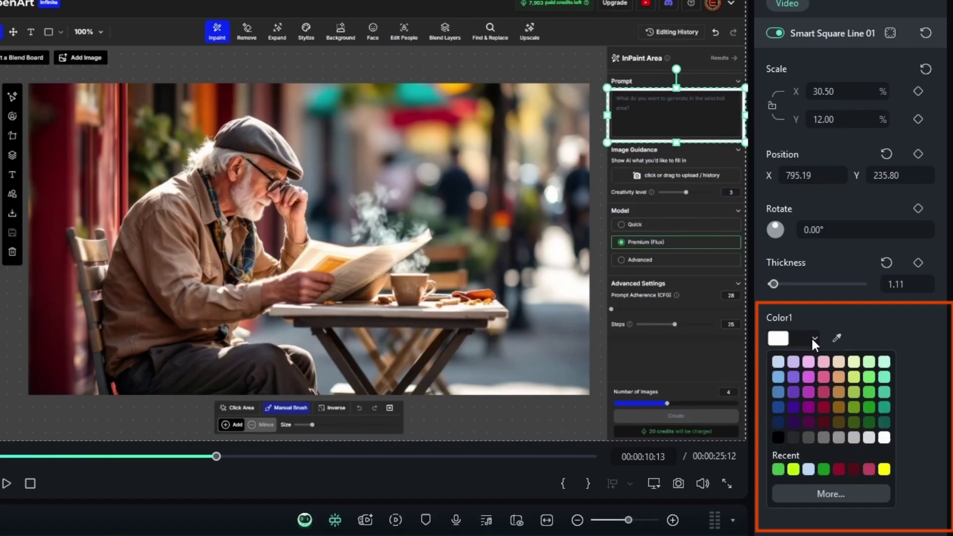
pyautogui.click(852, 376)
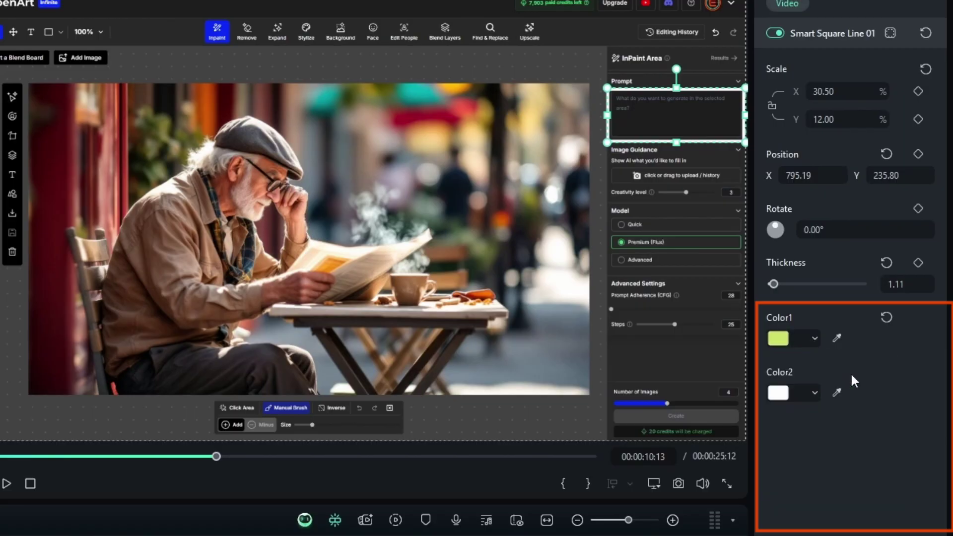
pyautogui.click(814, 388)
pyautogui.click(851, 430)
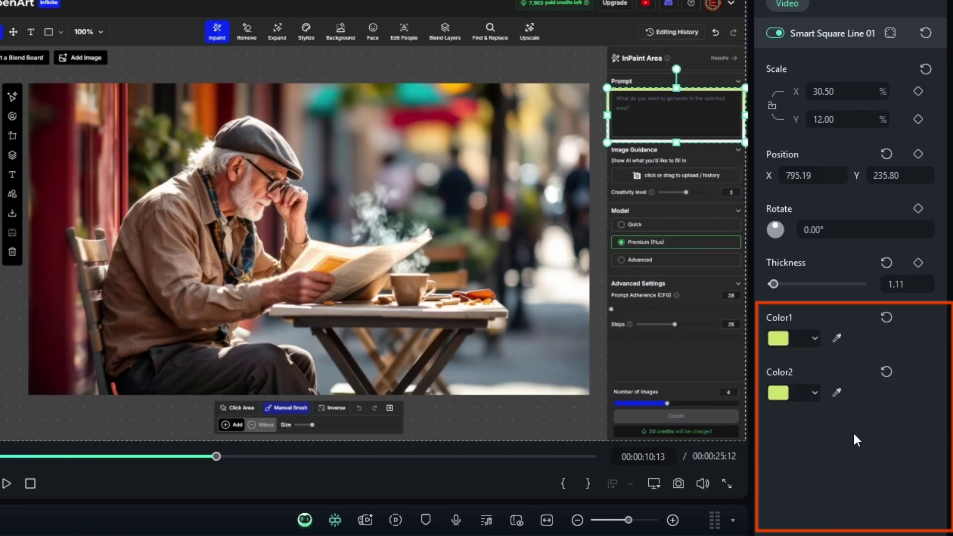
pyautogui.click(813, 405)
pyautogui.click(807, 431)
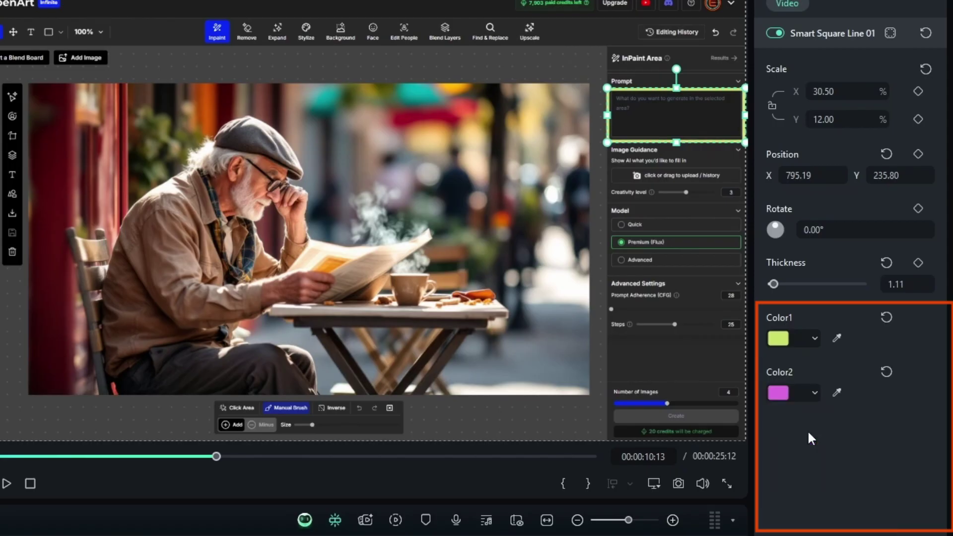
pyautogui.click(7, 483)
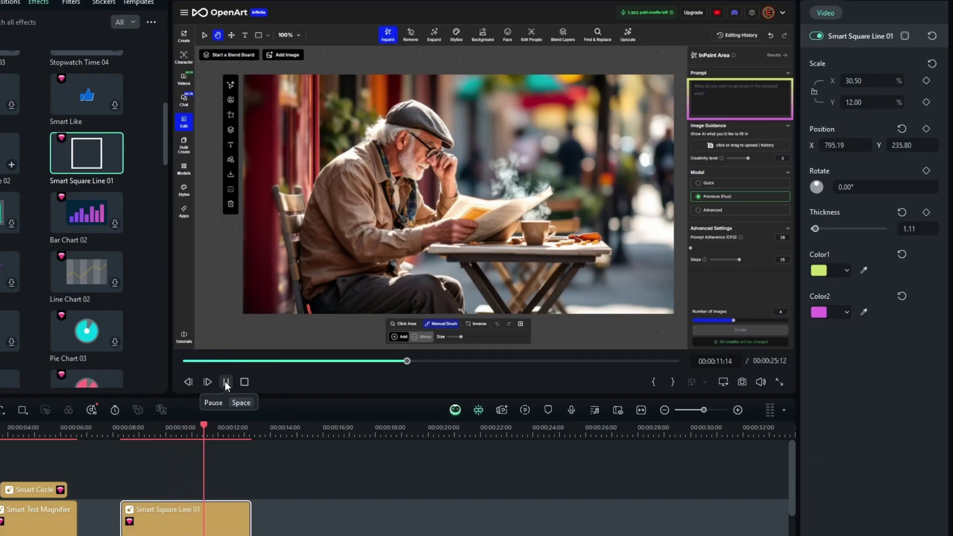
pyautogui.click(225, 381)
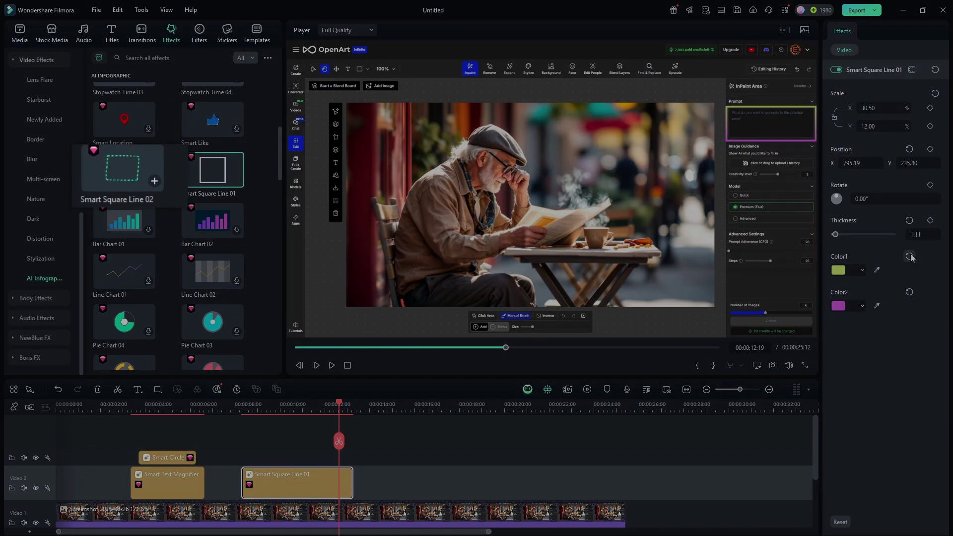
# Add a Smart Square Line 02 effect to the Video 2 track and move its frame to position X -68.40, Y -135.00
pyautogui.moveTo(124, 169); pyautogui.dragTo(404, 484)
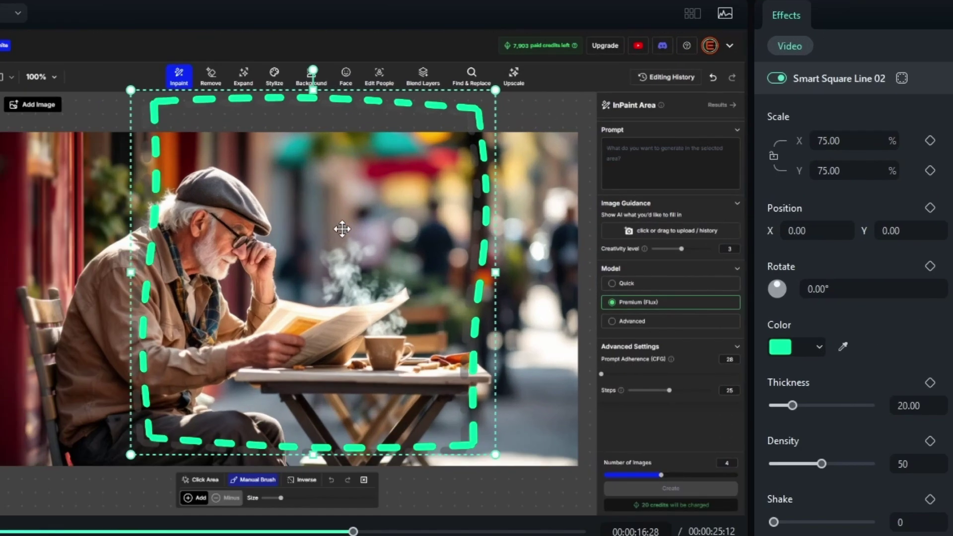
pyautogui.moveTo(569, 161); pyautogui.dragTo(557, 188)
pyautogui.moveTo(321, 271); pyautogui.dragTo(311, 288)
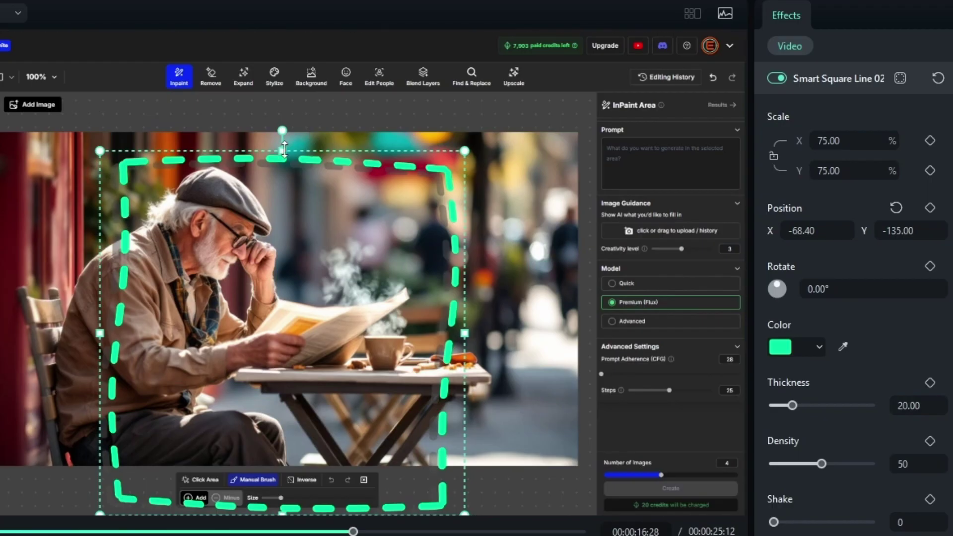
# Fit the Smart Square Line 02 around the brush toolbar at scale X 48.83%, Y 11.33% and position X -94.50, Y -478.80
pyautogui.moveTo(282, 150); pyautogui.dragTo(282, 463)
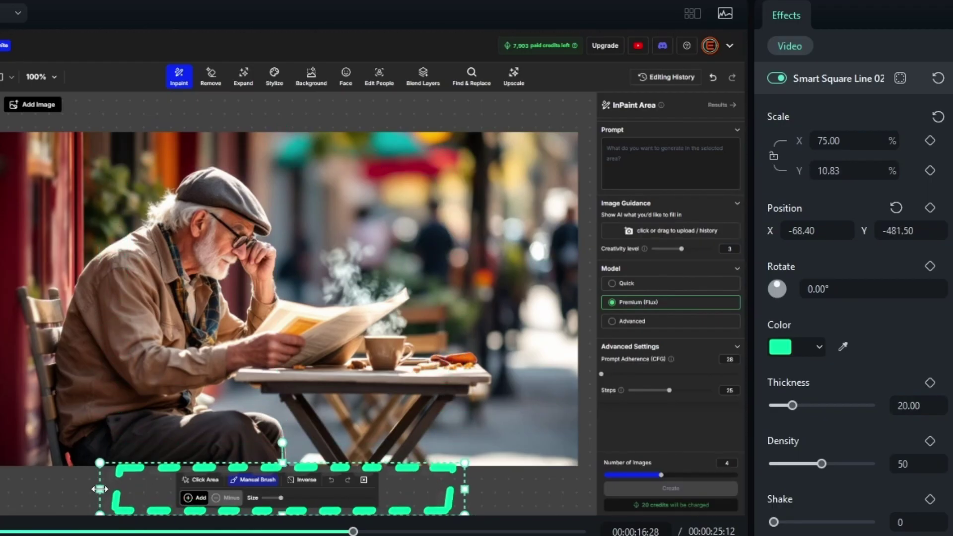
pyautogui.moveTo(100, 489); pyautogui.dragTo(152, 490)
pyautogui.moveTo(461, 493); pyautogui.dragTo(390, 494)
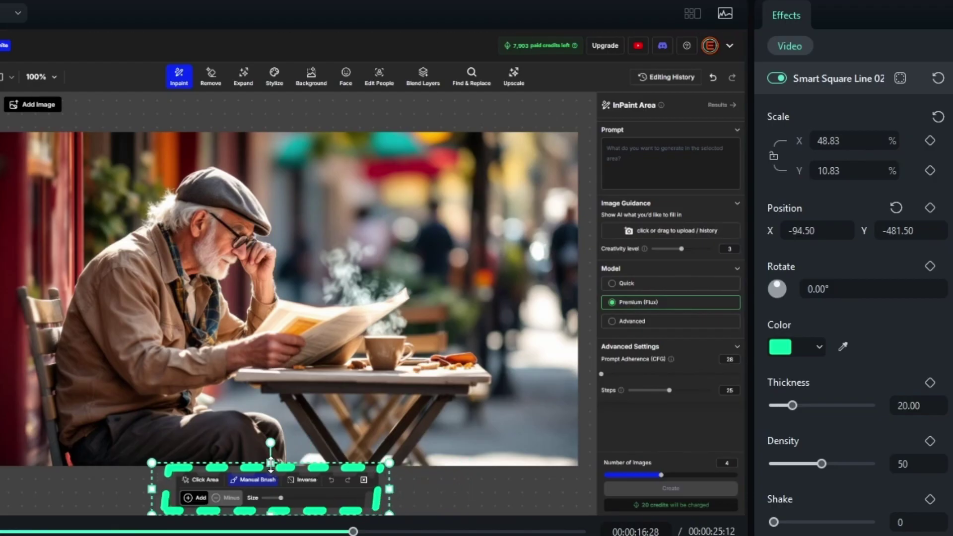
pyautogui.moveTo(270, 463); pyautogui.dragTo(269, 454)
pyautogui.moveTo(259, 514); pyautogui.dragTo(309, 485)
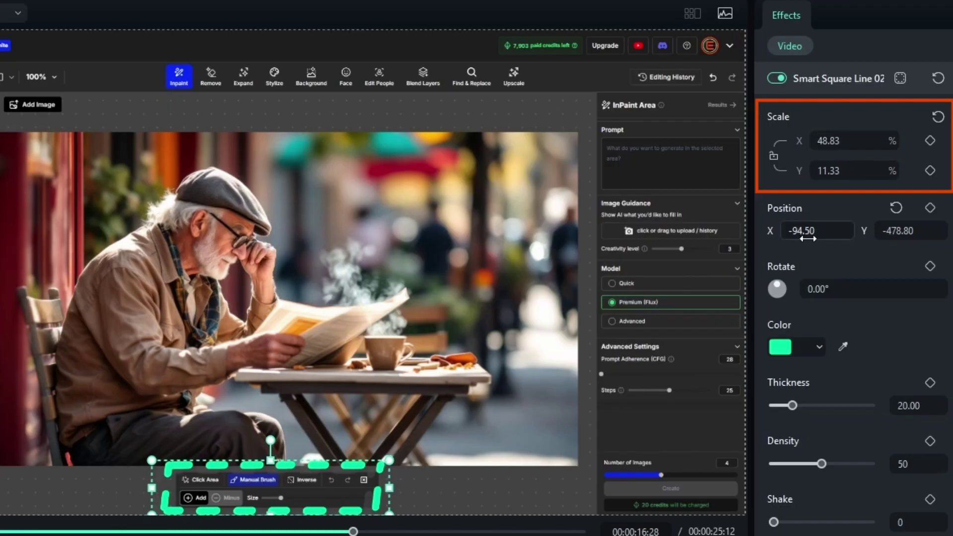
# Set the Smart Square Line 02 to a light orange color and Thickness 7.66, and try out its Density
pyautogui.click(819, 347)
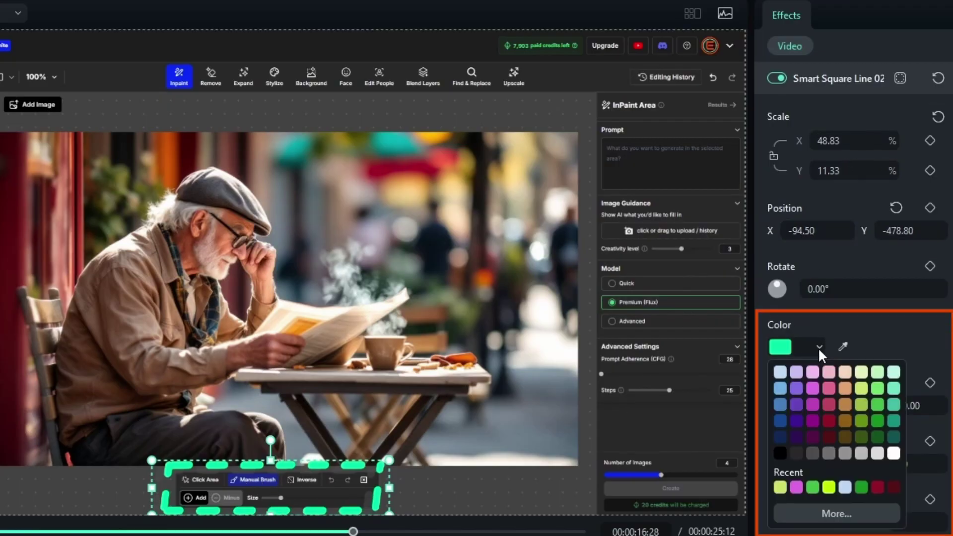
pyautogui.click(849, 390)
pyautogui.moveTo(785, 404); pyautogui.dragTo(781, 405)
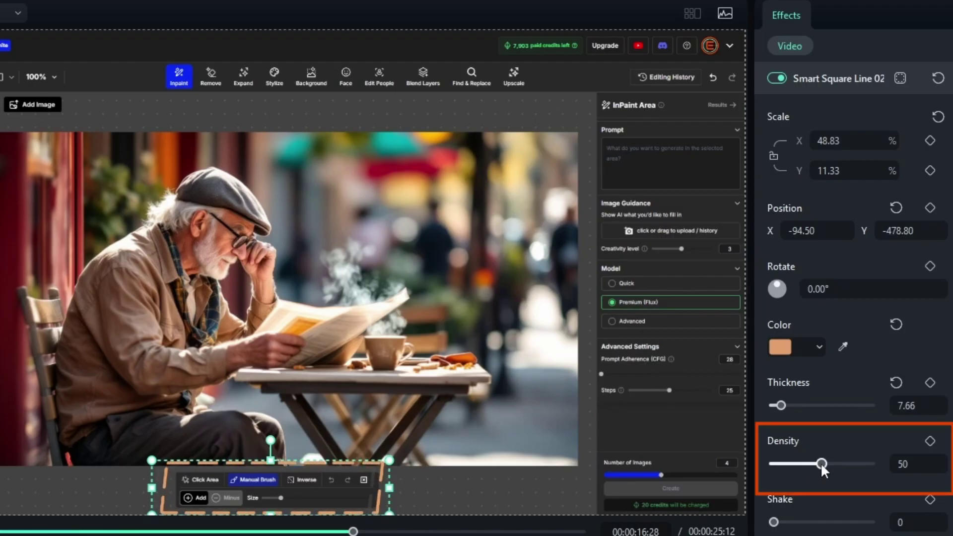
pyautogui.moveTo(820, 462); pyautogui.dragTo(869, 454)
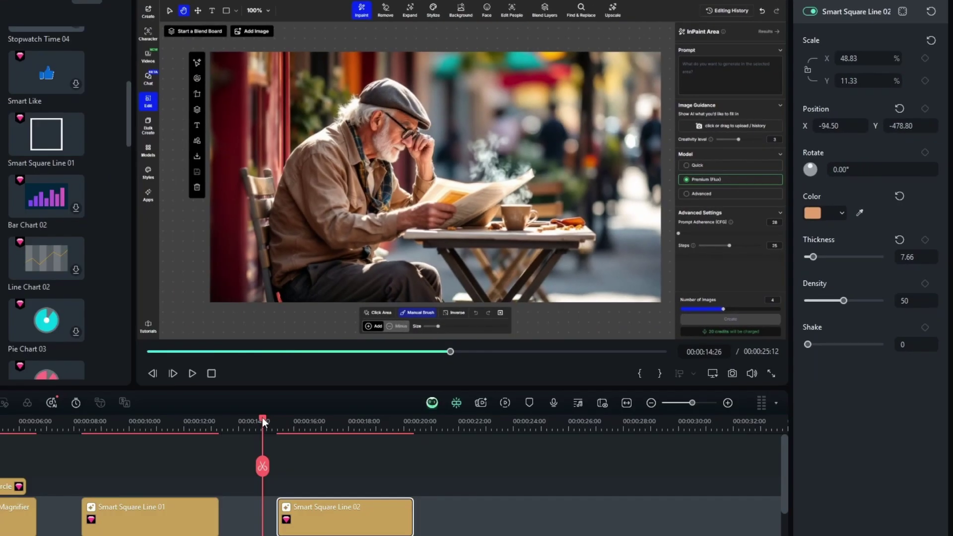
# Set the Smart Square Line 02's Shake to 87 and preview the effect from 00:00:17:10
pyautogui.moveTo(262, 418); pyautogui.dragTo(331, 434)
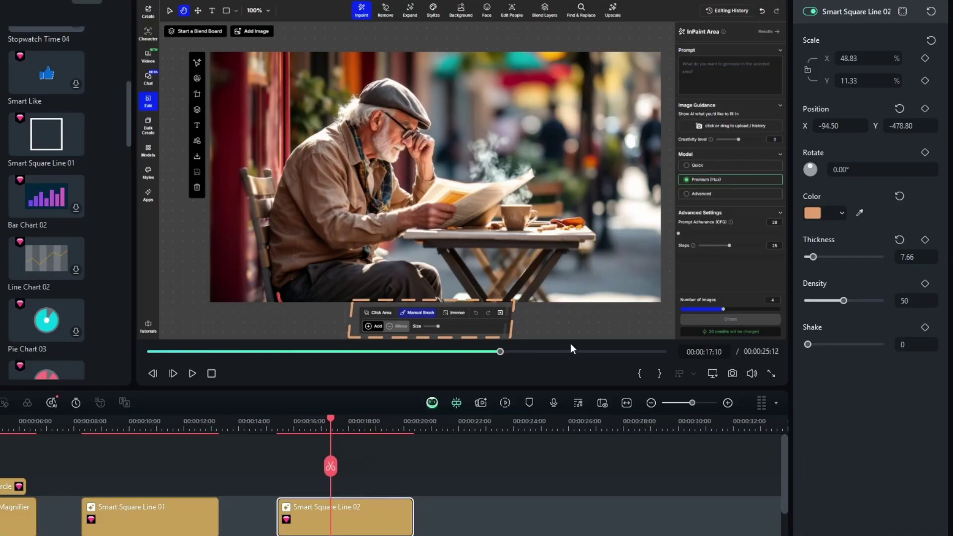
pyautogui.moveTo(816, 347); pyautogui.dragTo(870, 350)
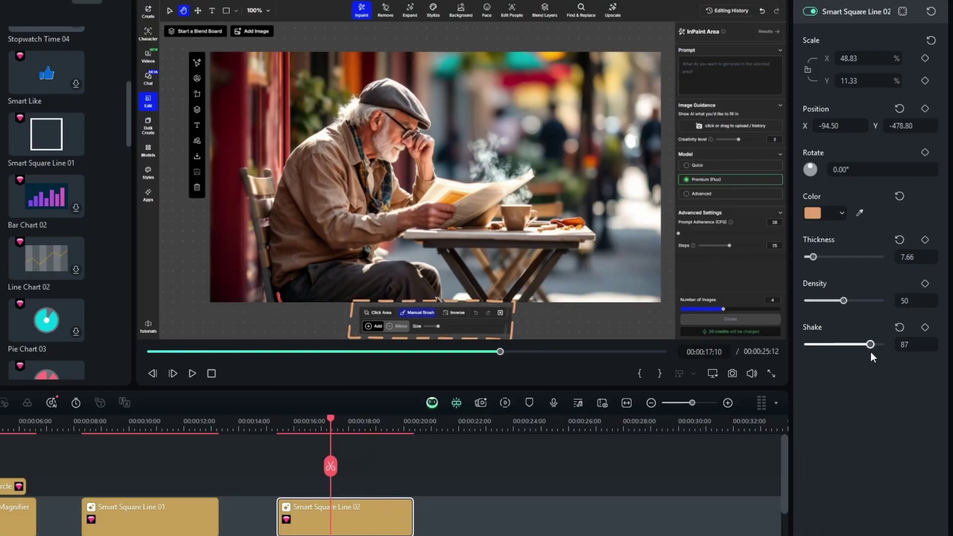
pyautogui.click(192, 373)
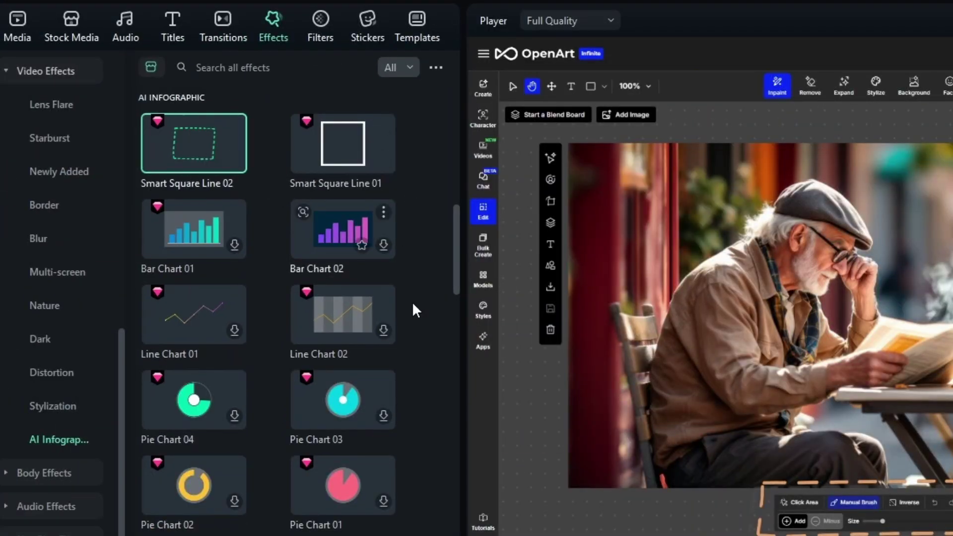
# Look through the remaining AI Infographic effects, including the charts, progress bars, countdowns and timers
pyautogui.scroll(-2, 89, 149)
pyautogui.scroll(-8, 401, 294)
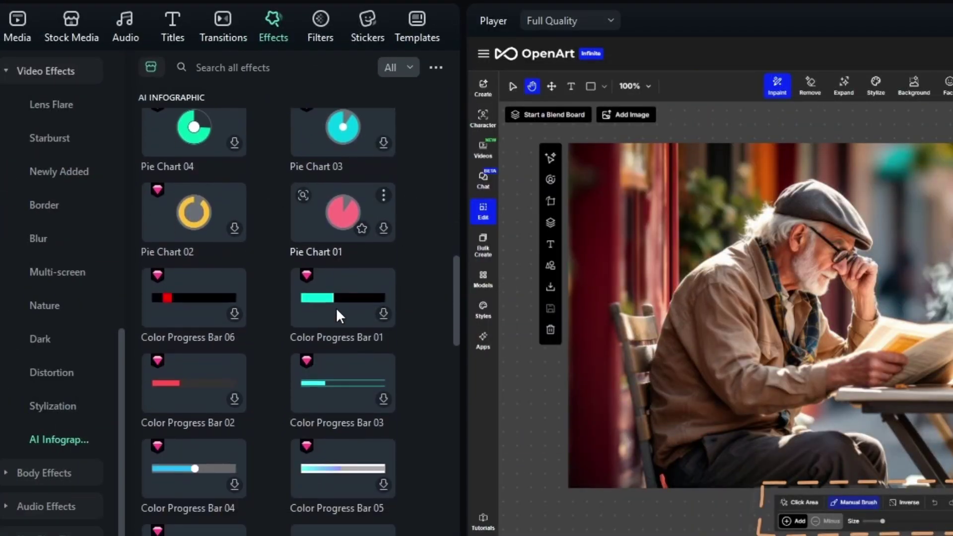
pyautogui.scroll(-10, 362, 297)
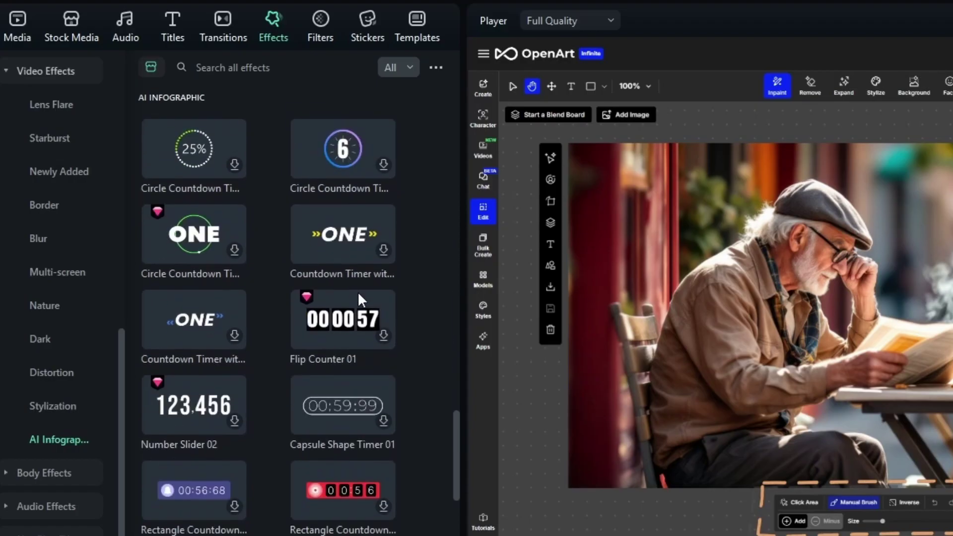
pyautogui.scroll(-6, 312, 406)
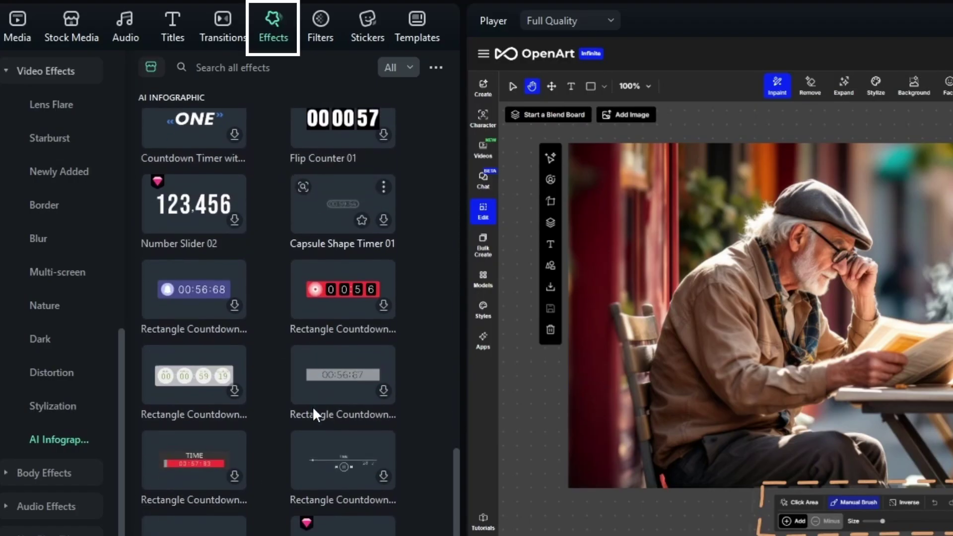
pyautogui.scroll(-4, 312, 406)
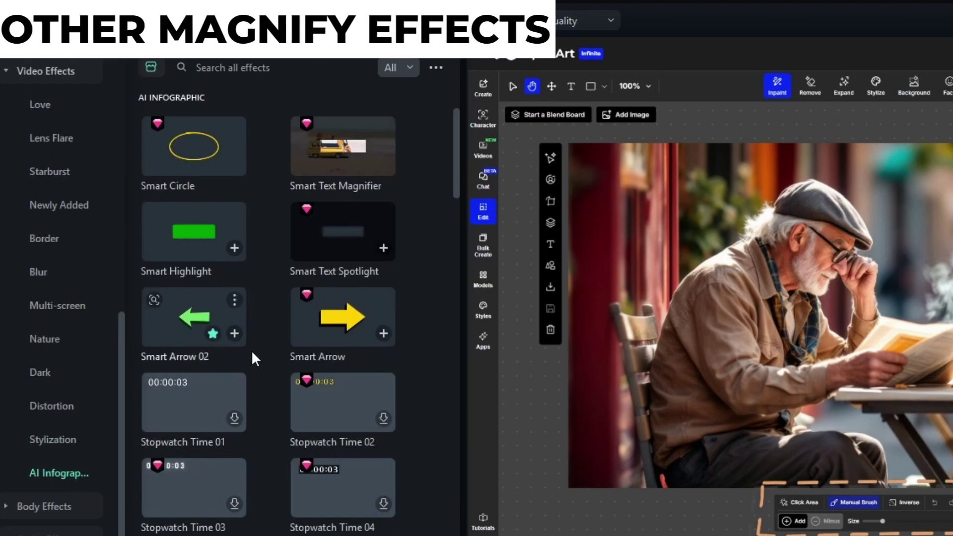
# Add the Magnify effect from the Distortion category to the Video 2 track after Smart Square Line 02, and view it at 00:00:22:20
pyautogui.click(51, 404)
pyautogui.moveTo(331, 308); pyautogui.dragTo(880, 535)
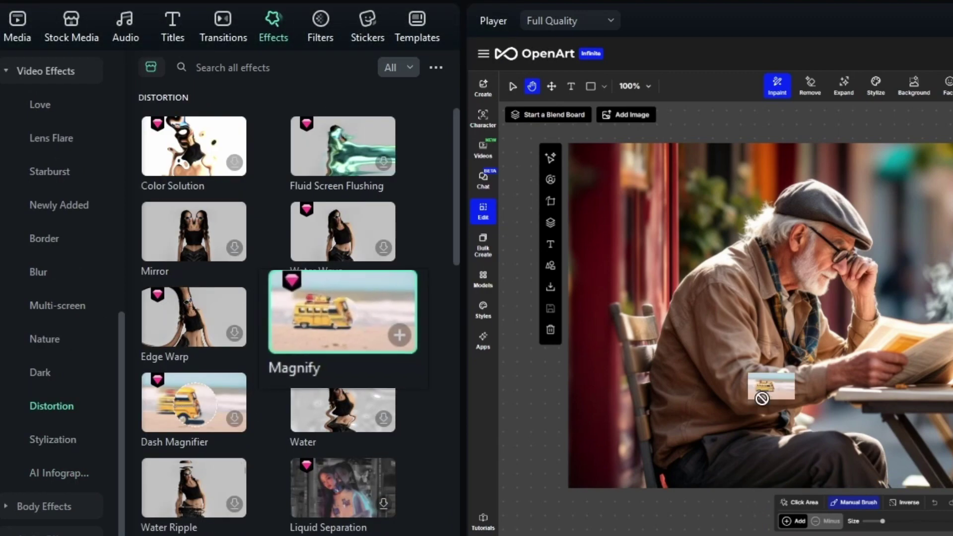
pyautogui.moveTo(531, 486); pyautogui.dragTo(532, 486)
pyautogui.click(564, 404)
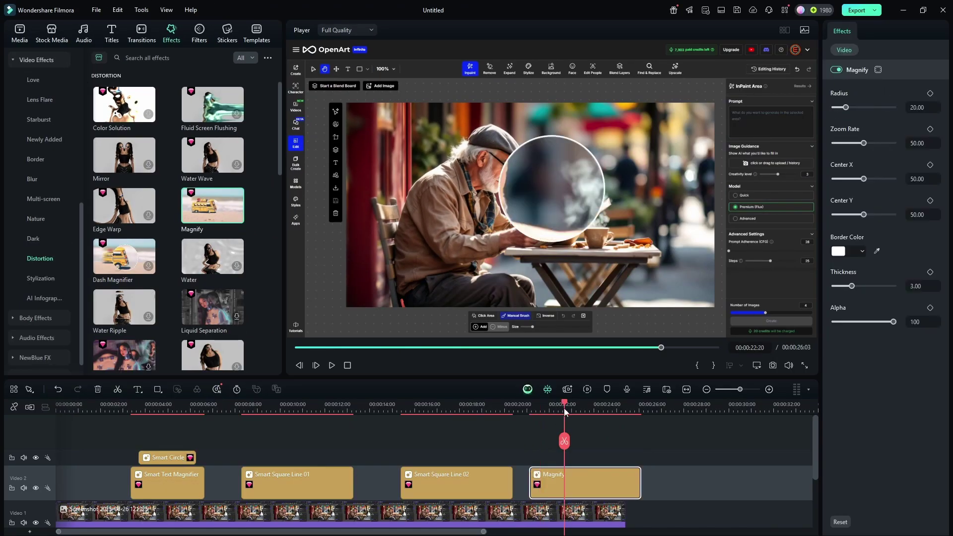
# Try to reposition the Magnify lens directly in the preview, and undo the last shift of the screenshot clip
pyautogui.click(560, 183)
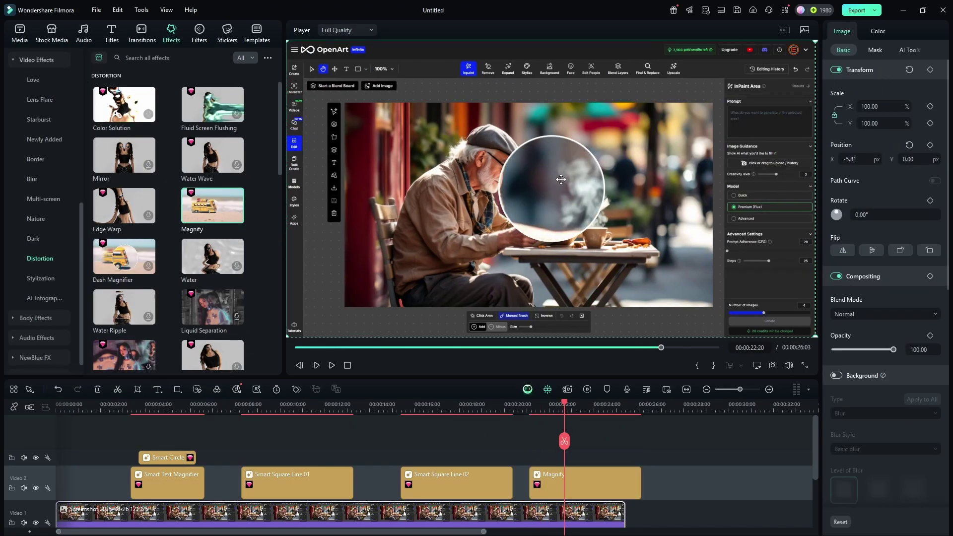
pyautogui.moveTo(561, 179); pyautogui.dragTo(548, 174)
pyautogui.moveTo(556, 180); pyautogui.dragTo(564, 182)
pyautogui.click(585, 480)
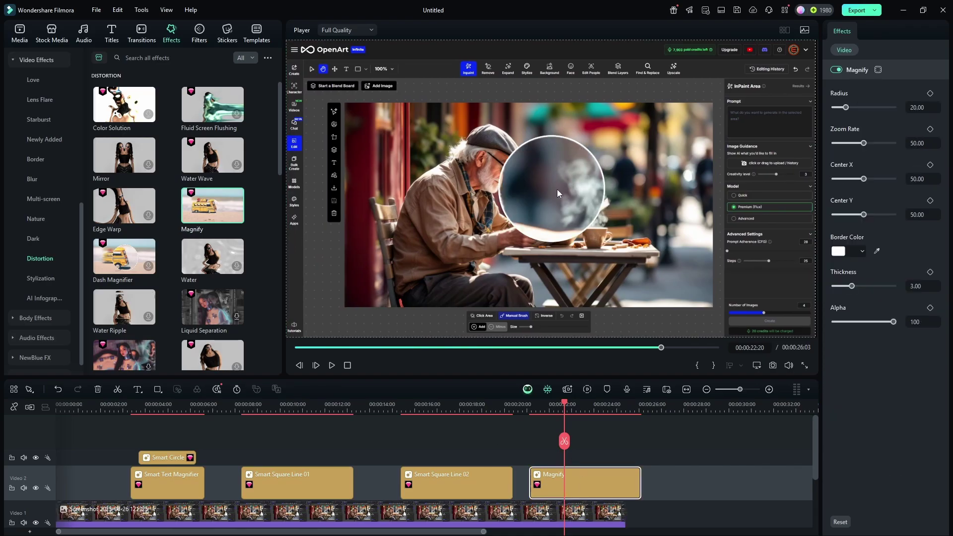
pyautogui.moveTo(555, 190); pyautogui.dragTo(540, 191)
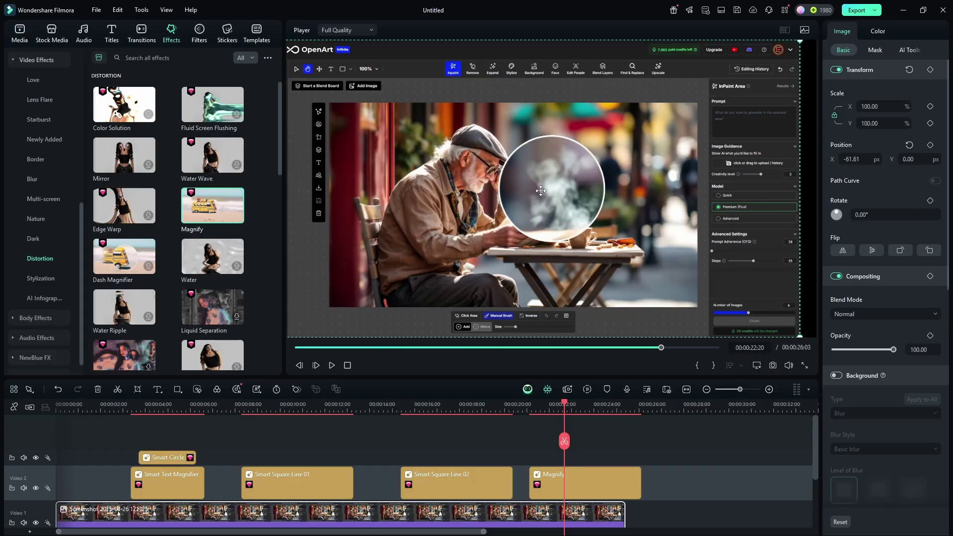
pyautogui.hotkey('ctrl', 'z')
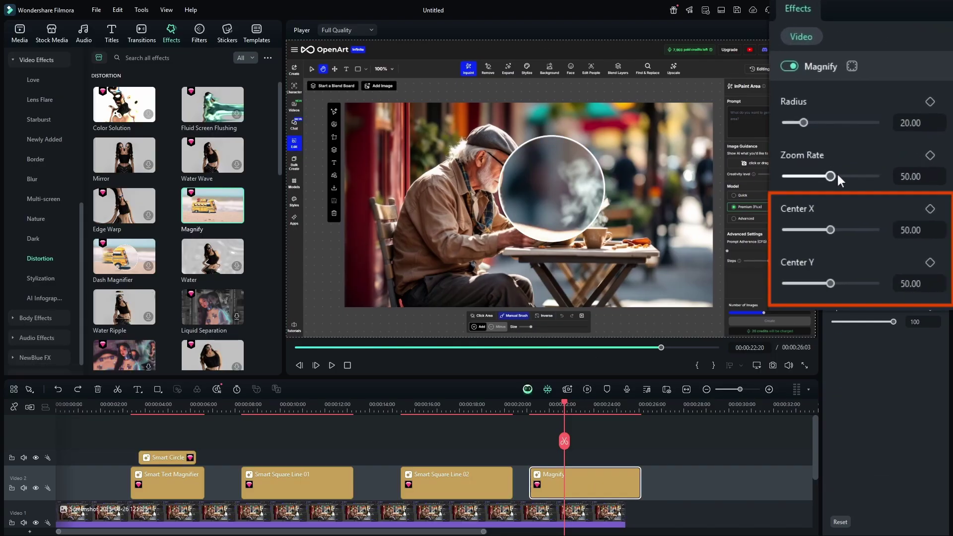
# Place the Magnify lens over the Inpaint button with Center X 34.45, Center Y 9.24, Radius 12.61 and Zoom Rate 61.34
pyautogui.moveTo(830, 231); pyautogui.dragTo(816, 230)
pyautogui.moveTo(830, 284); pyautogui.dragTo(795, 287)
pyautogui.moveTo(803, 123); pyautogui.dragTo(796, 123)
pyautogui.moveTo(830, 178)
pyautogui.mouseDown()
pyautogui.moveTo(814, 177)
pyautogui.moveTo(840, 178)
pyautogui.mouseUp()
pyautogui.scroll(-2, 834, 233)
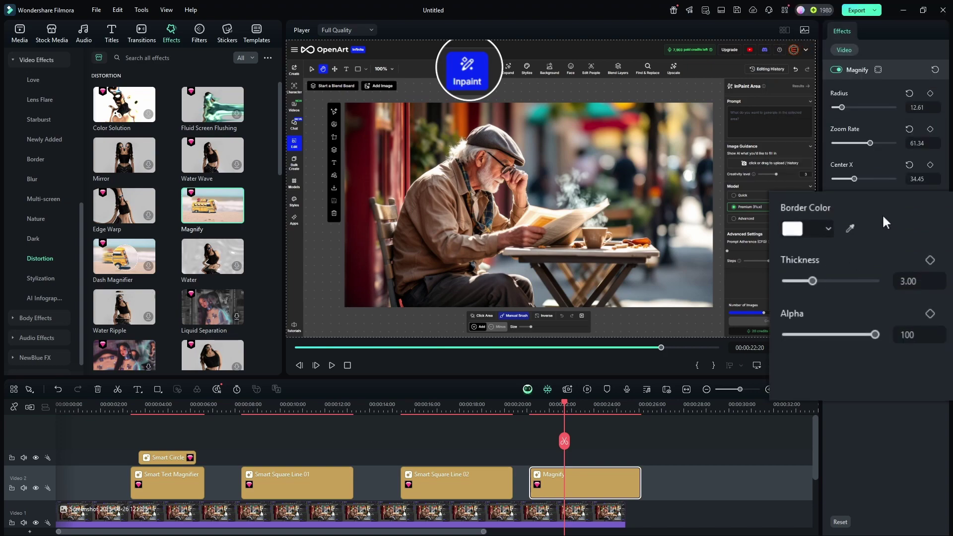
# Keep the Magnify lens border white and set its Thickness to 3.61 and Alpha to 66
pyautogui.click(826, 230)
pyautogui.click(850, 240)
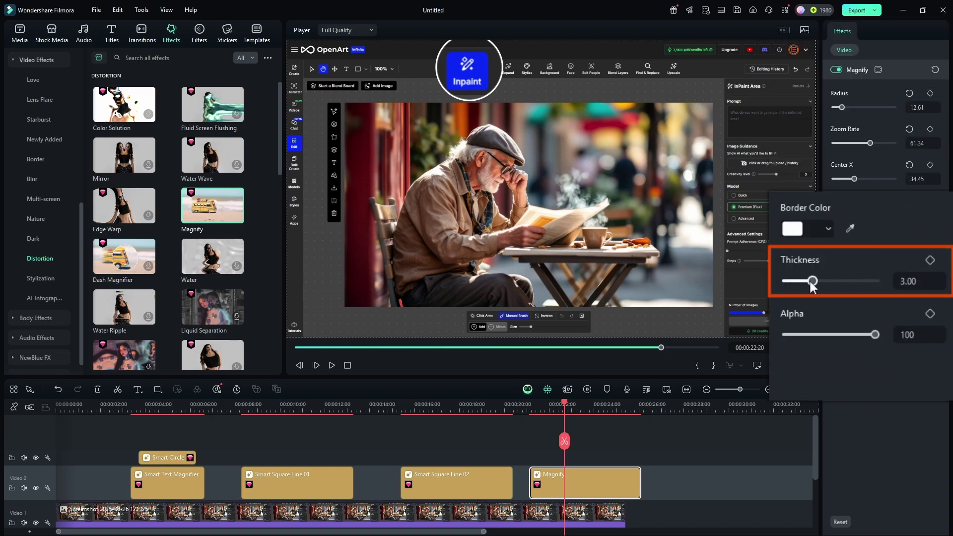
pyautogui.moveTo(811, 280); pyautogui.dragTo(817, 281)
pyautogui.moveTo(874, 336); pyautogui.dragTo(850, 336)
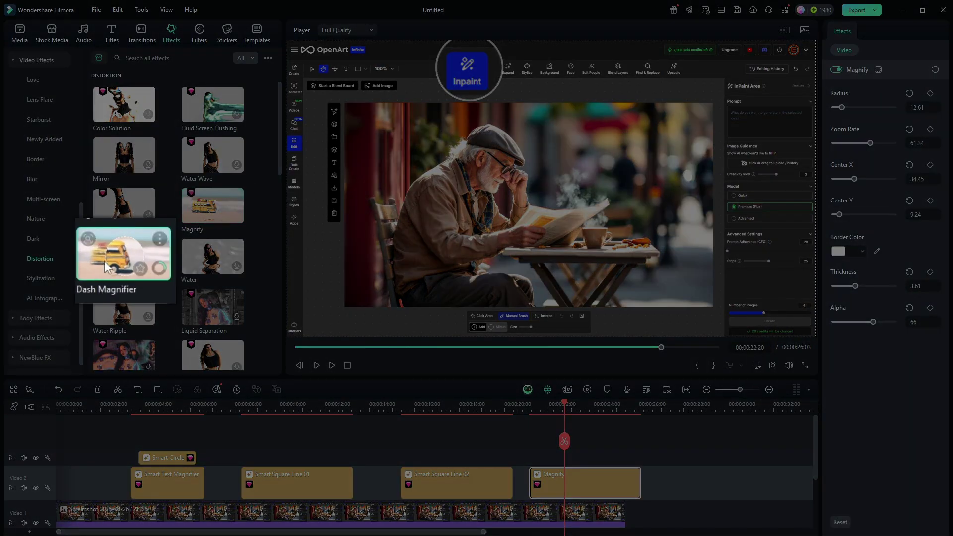
# Add the Dash Magnifier distortion effect to the Video 2 track at the Magnify effect's place
pyautogui.moveTo(106, 268); pyautogui.dragTo(535, 441)
pyautogui.moveTo(547, 476); pyautogui.dragTo(550, 477)
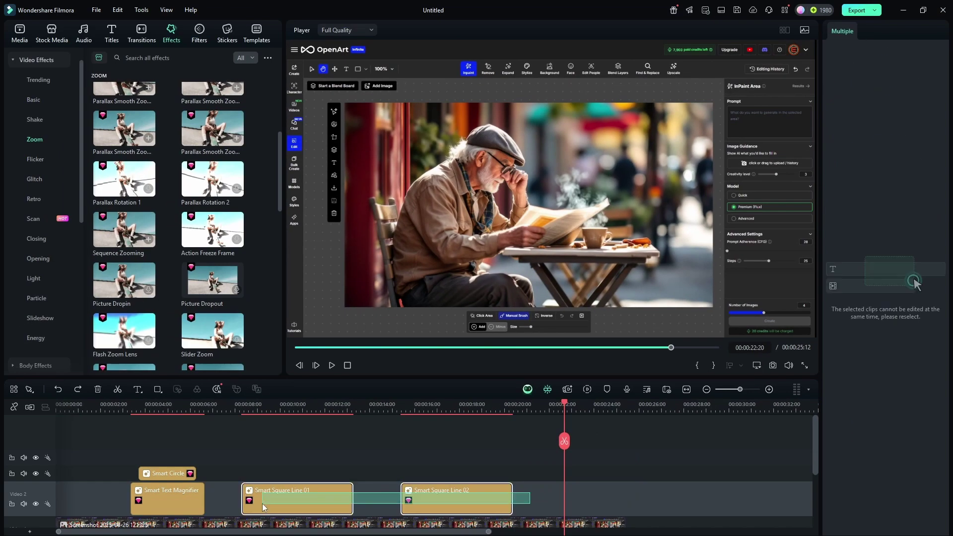
# Delete the Smart Square Line 01 and 02 effects from the timeline and move the playhead to 00:00:07:09
pyautogui.press('Delete')
pyautogui.click(219, 404)
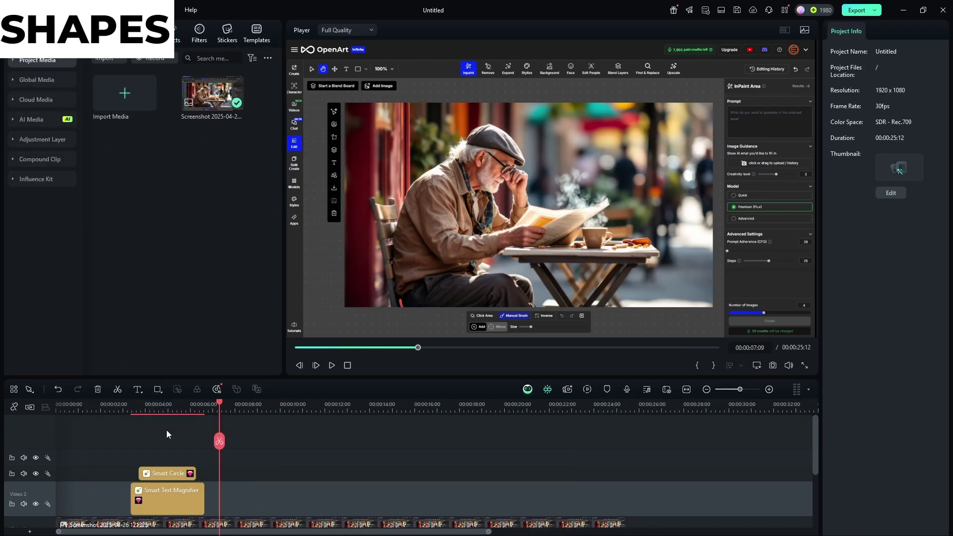
# Draw a Rectangle shape over the Model section at about 16.4% by 14.5% scale and set its Corner Radius to 10
pyautogui.click(158, 389)
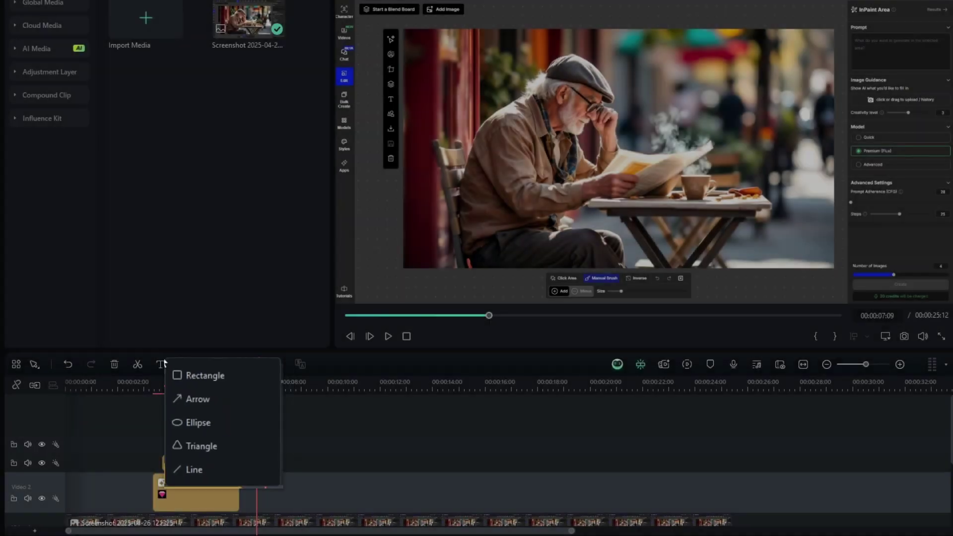
pyautogui.click(189, 373)
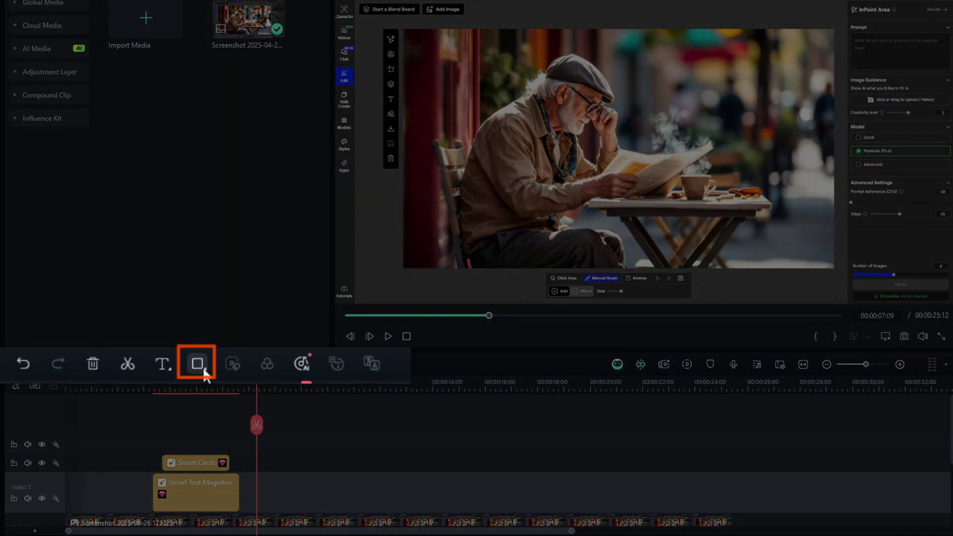
pyautogui.click(189, 369)
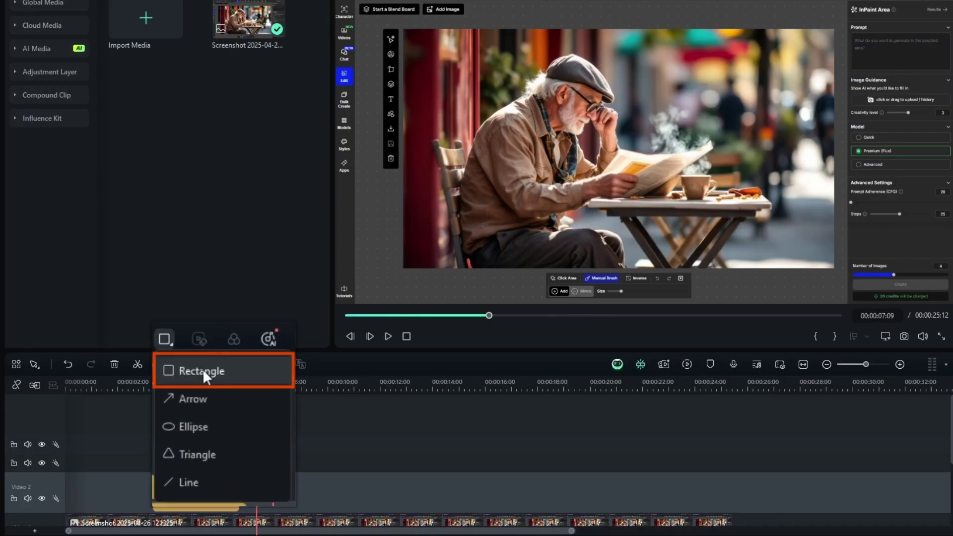
pyautogui.click(202, 368)
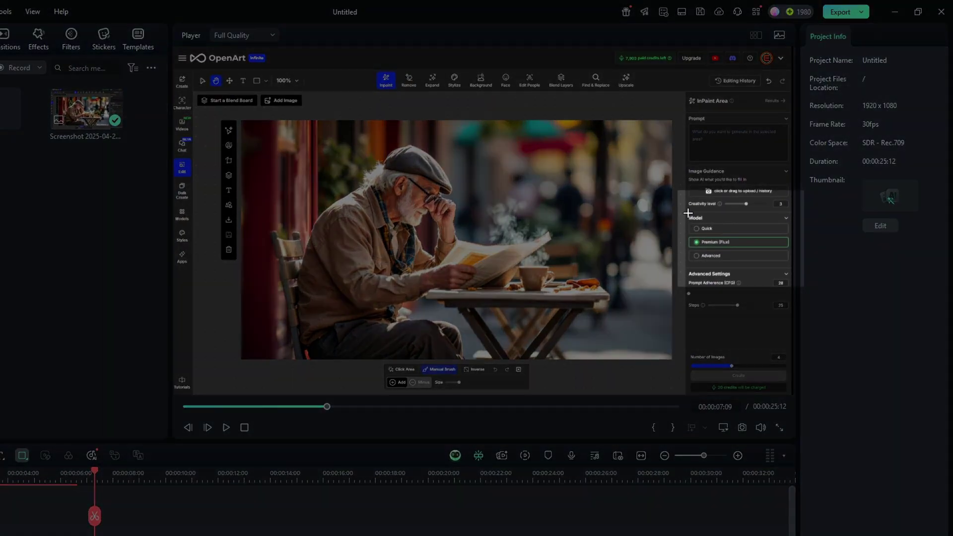
pyautogui.moveTo(687, 212); pyautogui.dragTo(790, 263)
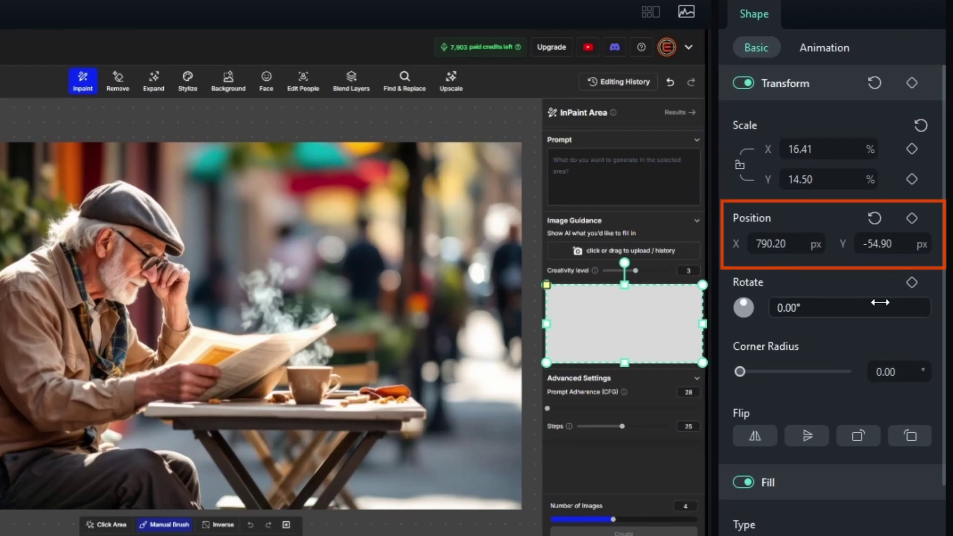
pyautogui.moveTo(742, 370); pyautogui.dragTo(752, 372)
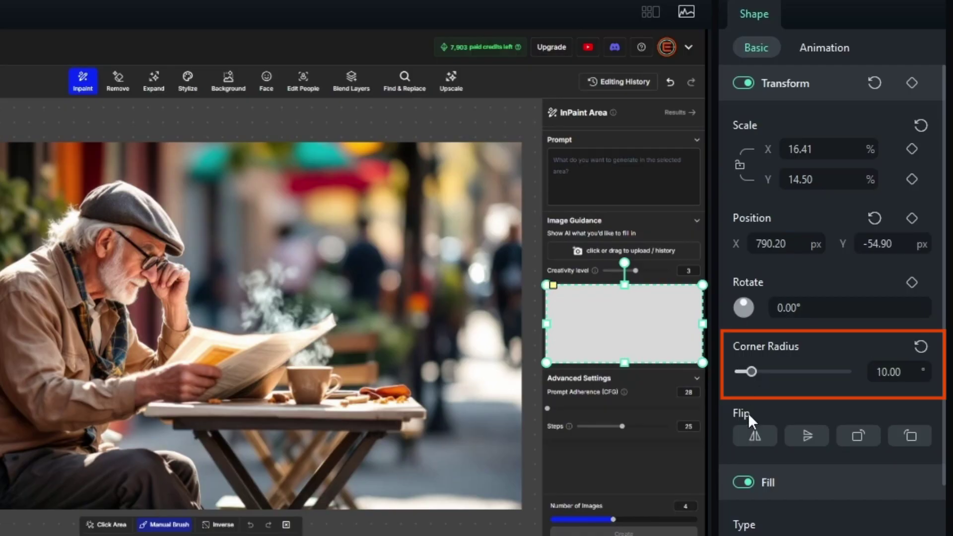
# Set the rectangle's fill to 9% opacity and Gradient Fill, and turn the Fill off
pyautogui.scroll(-1, 785, 439)
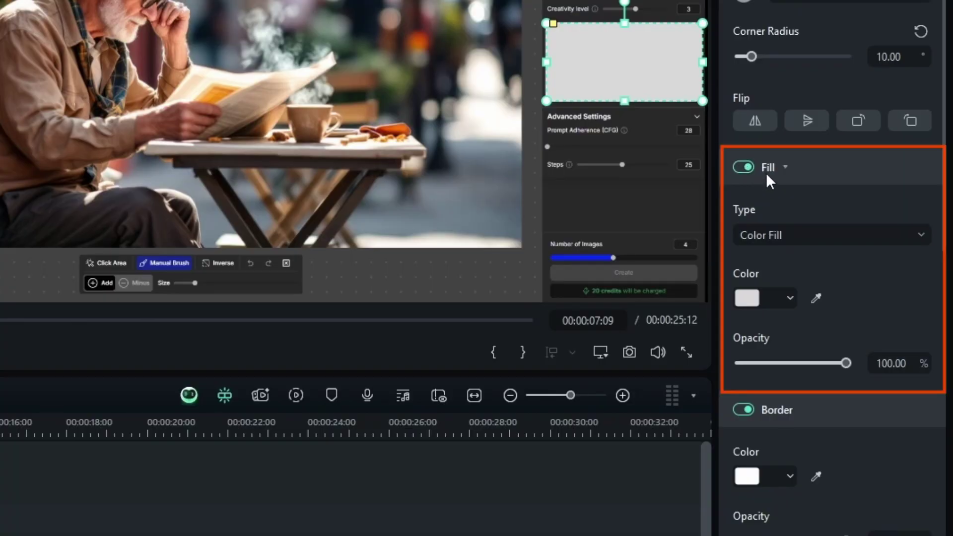
pyautogui.moveTo(844, 363); pyautogui.dragTo(749, 364)
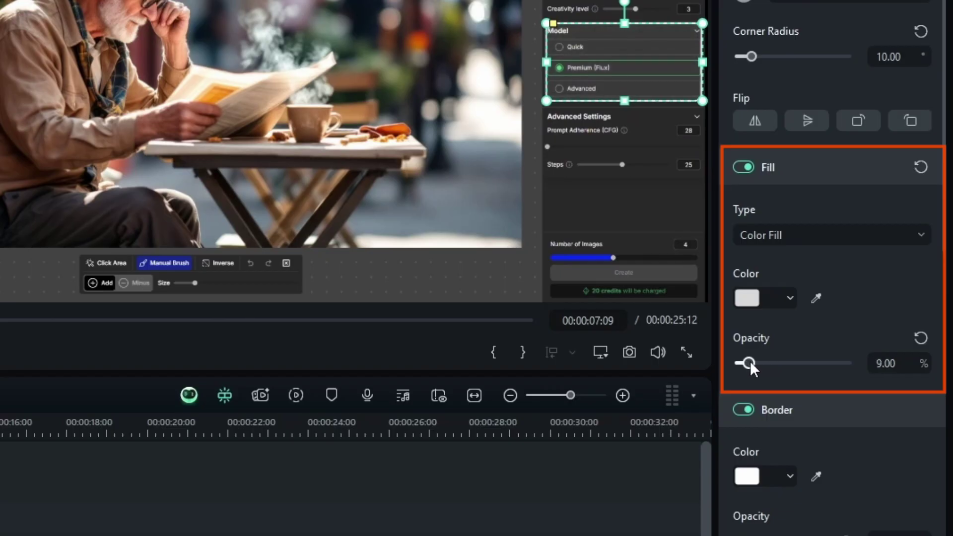
pyautogui.click(797, 235)
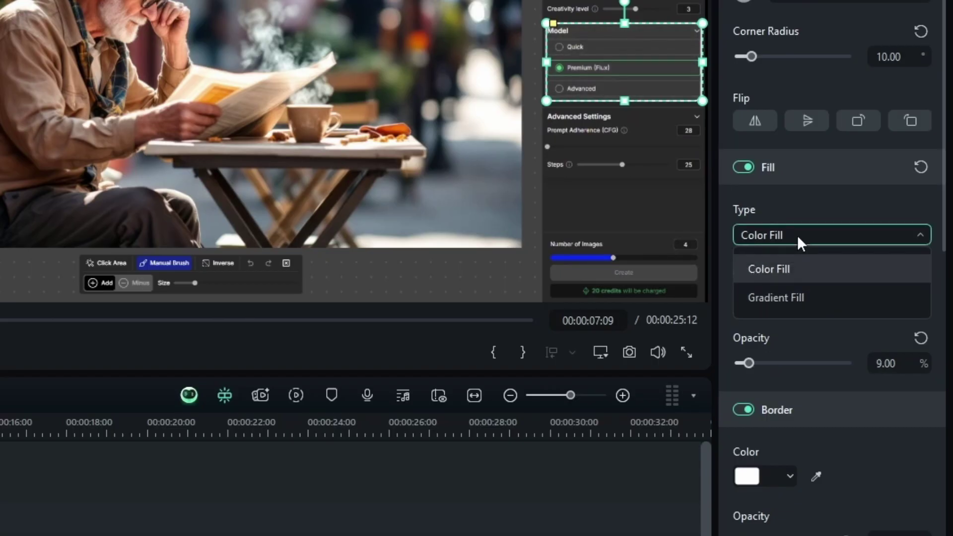
pyautogui.click(789, 298)
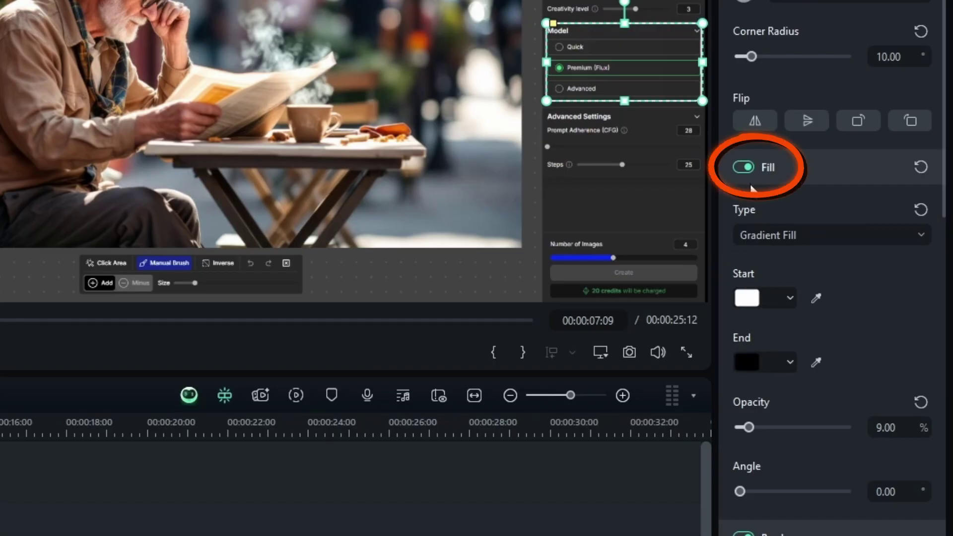
pyautogui.click(747, 168)
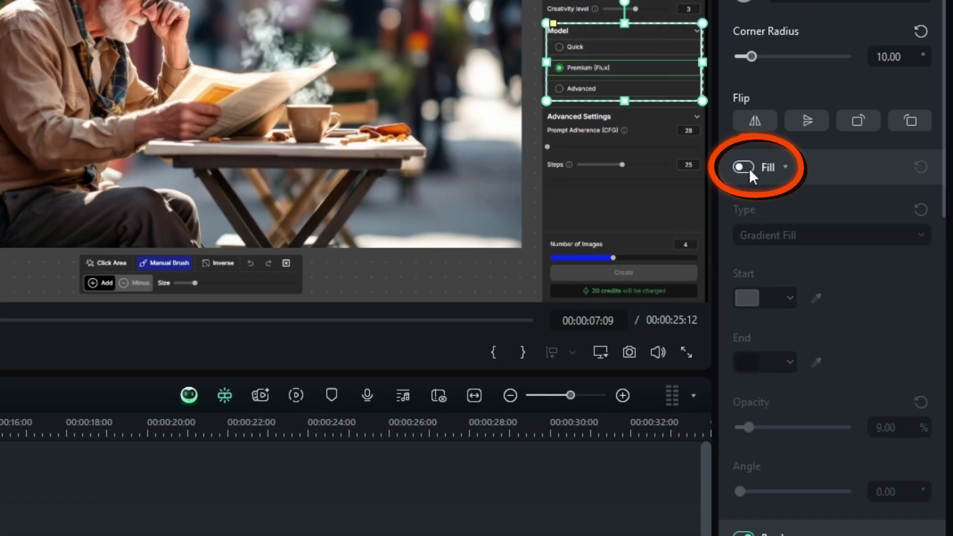
# Set the rectangle's border color to mint green
pyautogui.scroll(-1, 805, 177)
pyautogui.scroll(-5, 806, 180)
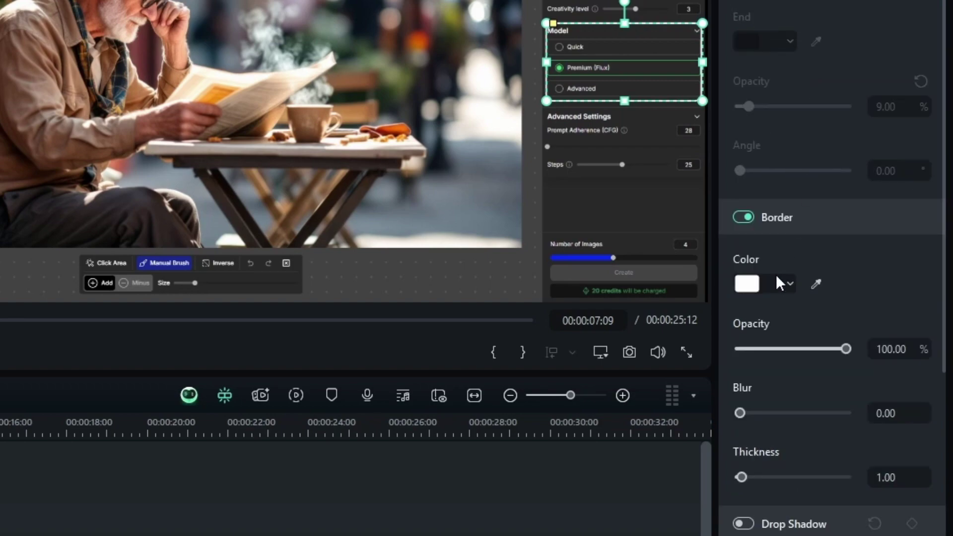
pyautogui.click(787, 284)
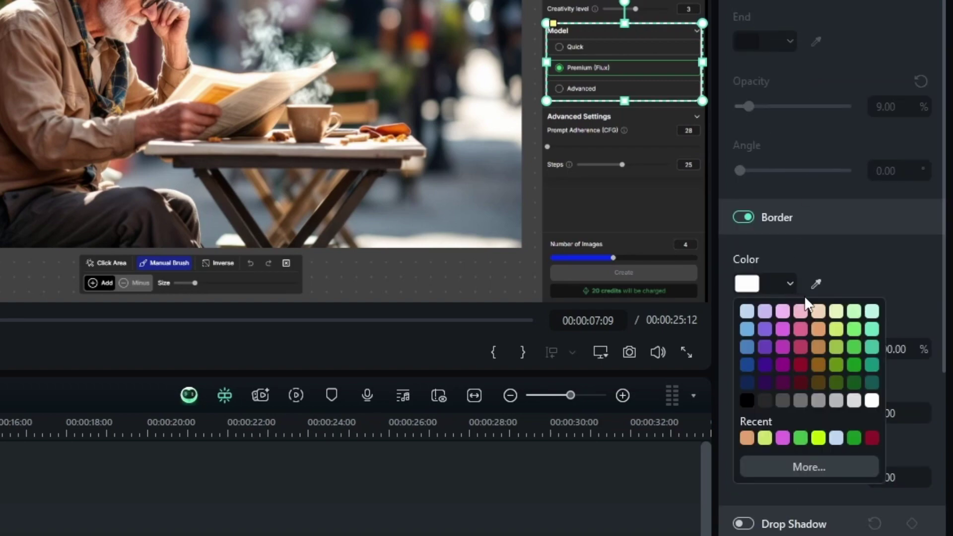
pyautogui.click(869, 328)
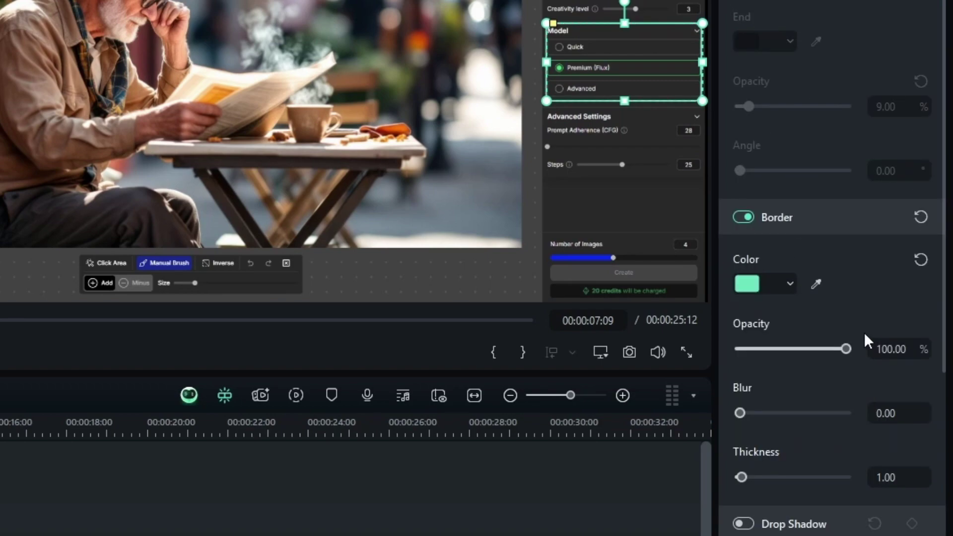
# Try out the Opacity, Blur and Thickness settings of the rectangle's border
pyautogui.moveTo(842, 349); pyautogui.dragTo(885, 348)
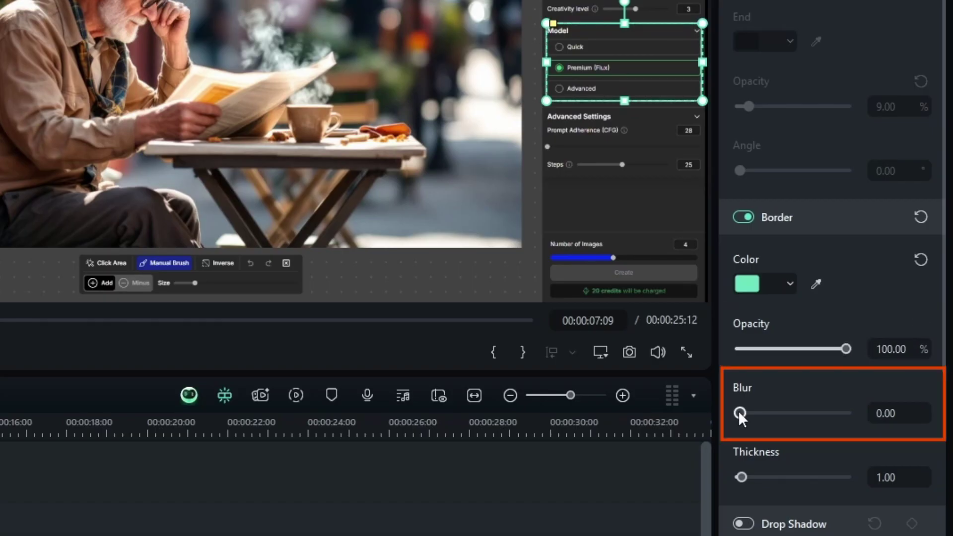
pyautogui.moveTo(740, 413); pyautogui.dragTo(852, 408)
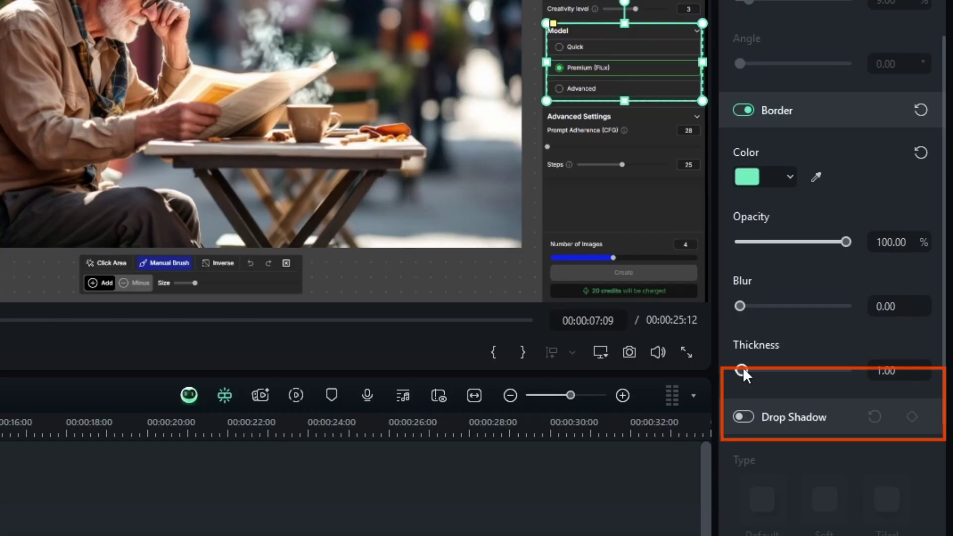
pyautogui.moveTo(742, 369)
pyautogui.mouseDown()
pyautogui.moveTo(798, 371)
pyautogui.moveTo(741, 370)
pyautogui.mouseUp()
# Enable a Soft drop shadow on the rectangle with 0% distance, 12% blur and 100% opacity
pyautogui.scroll(-2, 806, 214)
pyautogui.click(744, 305)
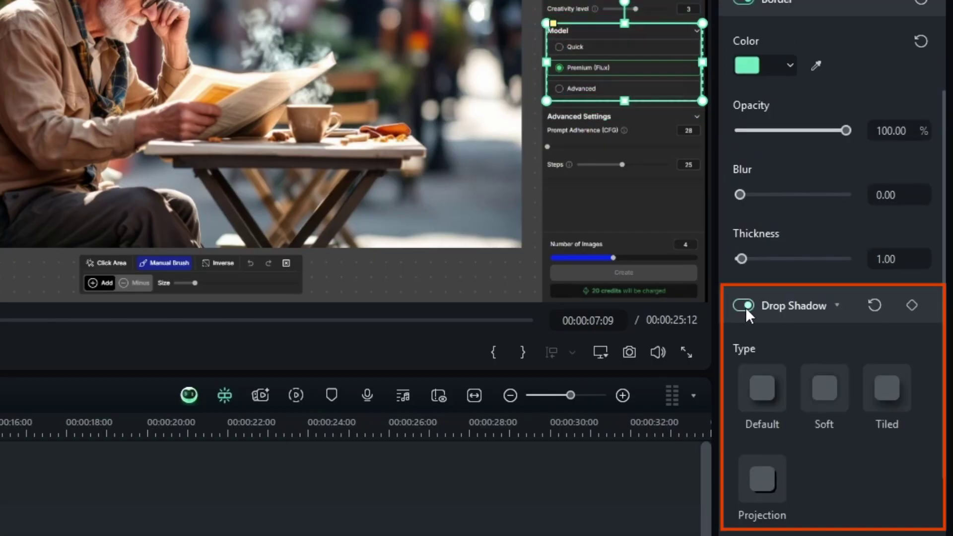
pyautogui.click(824, 389)
pyautogui.scroll(-2, 827, 395)
pyautogui.scroll(-3, 827, 394)
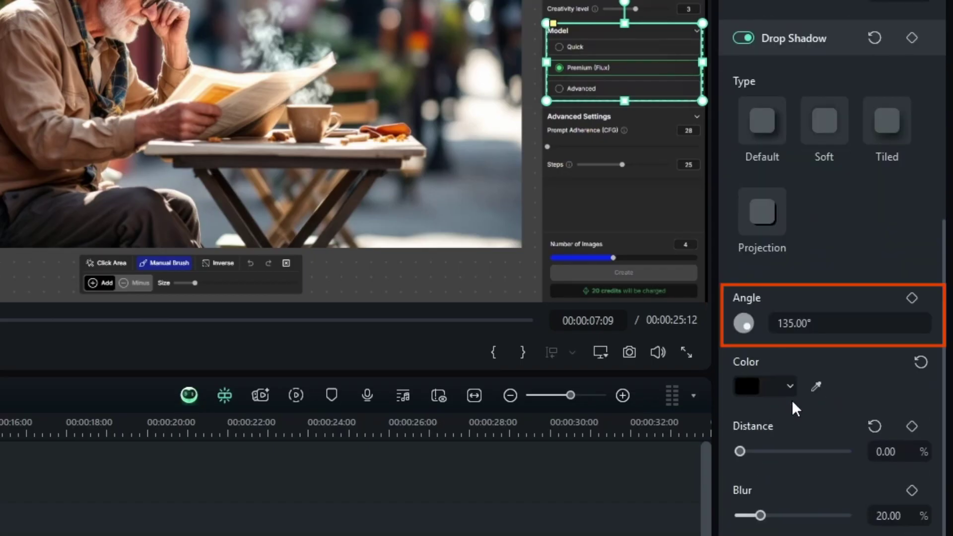
pyautogui.moveTo(739, 449)
pyautogui.mouseDown()
pyautogui.moveTo(775, 452)
pyautogui.moveTo(736, 457)
pyautogui.mouseUp()
pyautogui.moveTo(760, 516)
pyautogui.mouseDown()
pyautogui.moveTo(843, 527)
pyautogui.moveTo(749, 527)
pyautogui.mouseUp()
pyautogui.moveTo(784, 471); pyautogui.dragTo(866, 470)
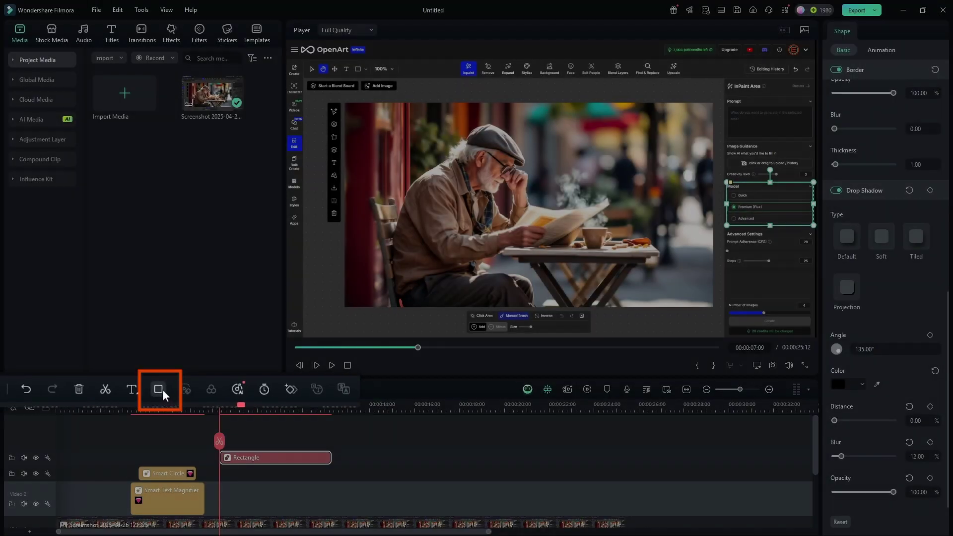
# Draw an Arrow shape at about 14.7% by 11.2% scale, pointing from the screenshot's sidebar toward the man
pyautogui.click(162, 389)
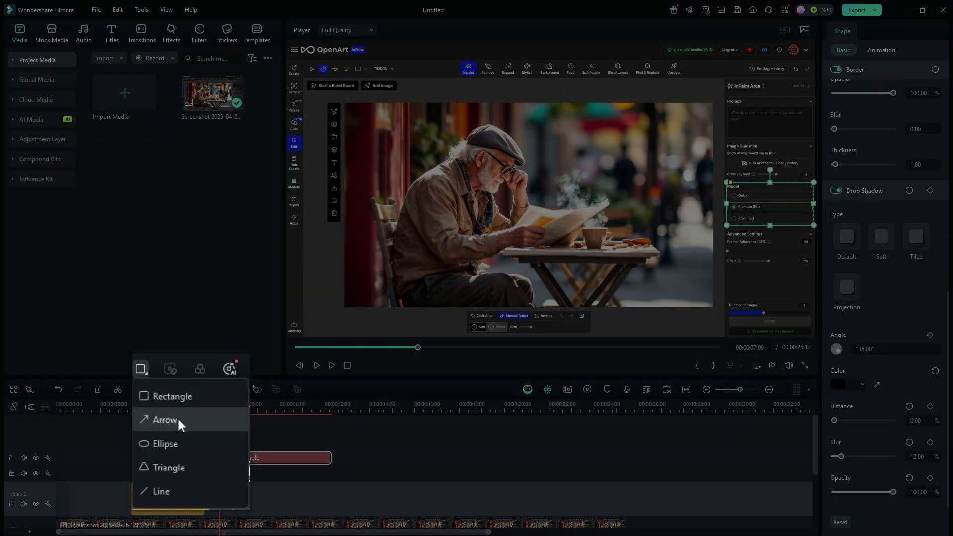
pyautogui.click(178, 419)
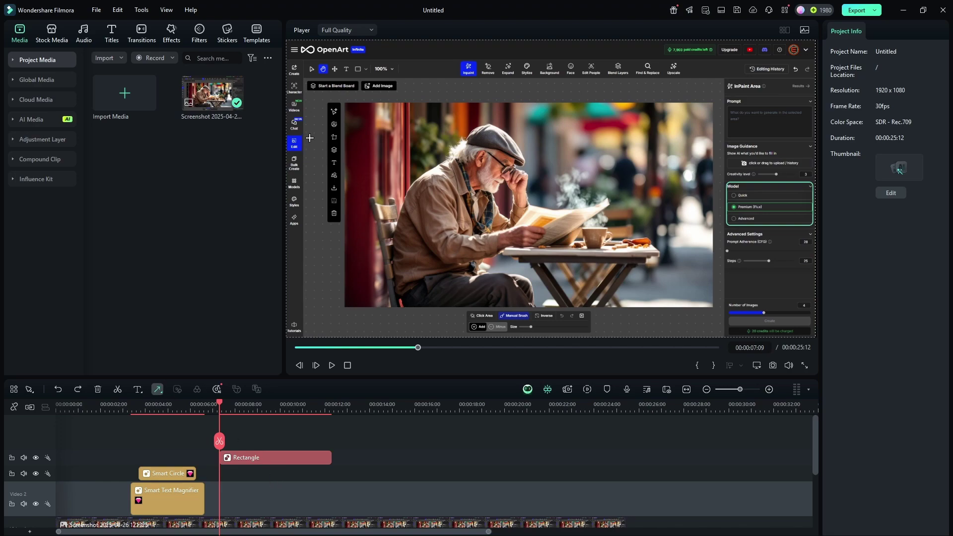
pyautogui.moveTo(310, 137); pyautogui.dragTo(388, 172)
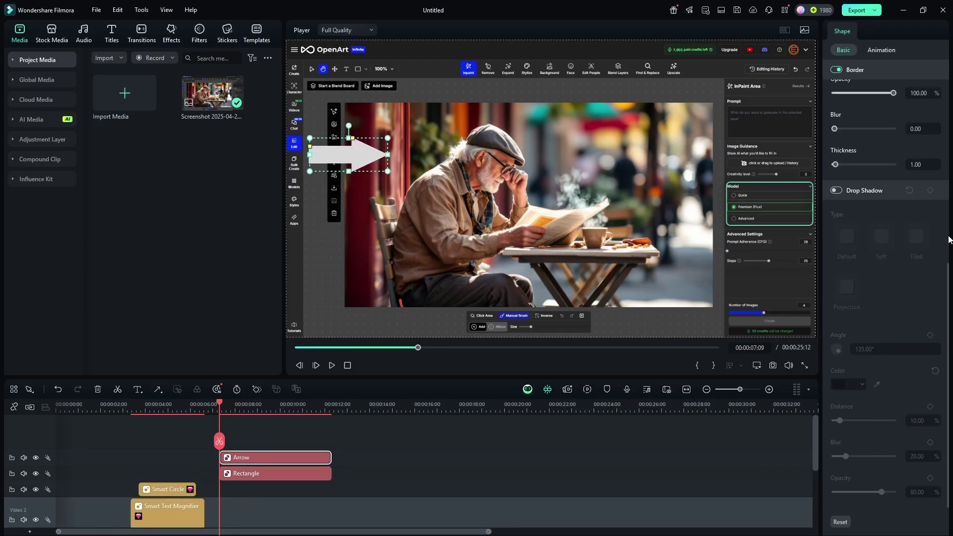
# Review the arrow's fill, border and shadow settings and shorten its arrowhead with the shape handle
pyautogui.scroll(10, 888, 159)
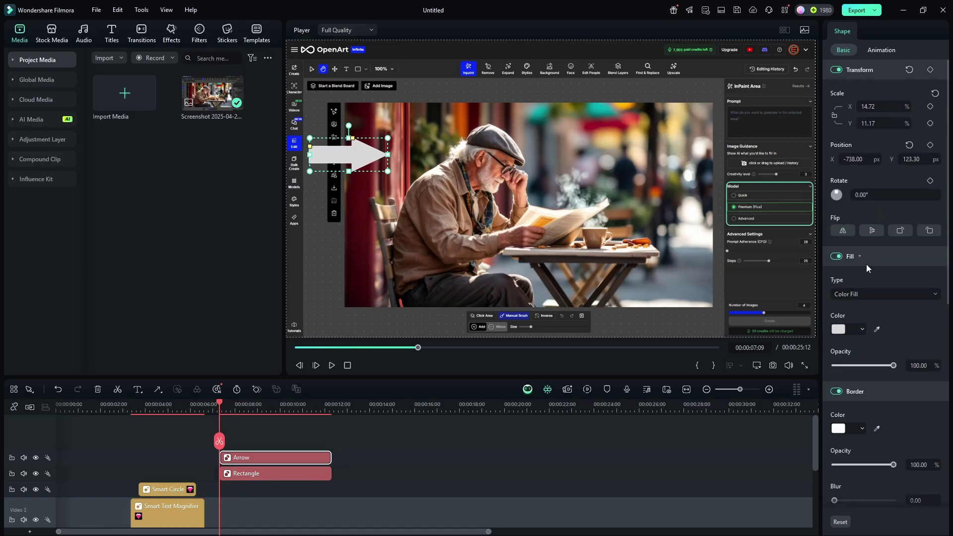
pyautogui.scroll(-3, 856, 246)
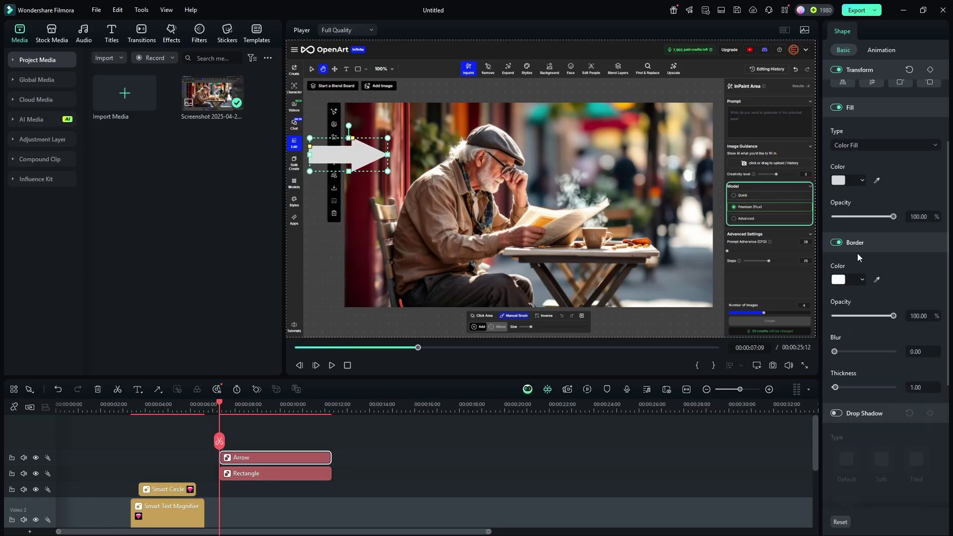
pyautogui.scroll(-4, 857, 253)
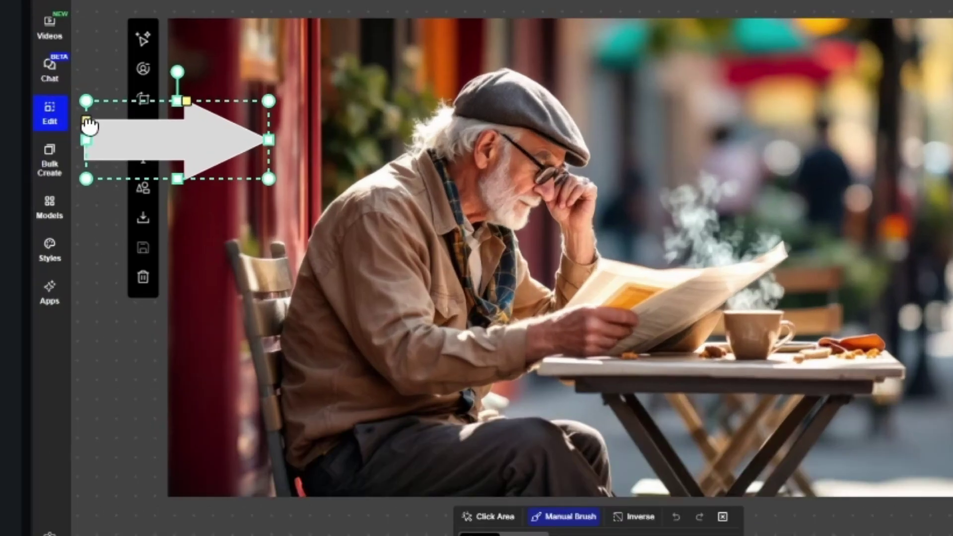
pyautogui.click(310, 146)
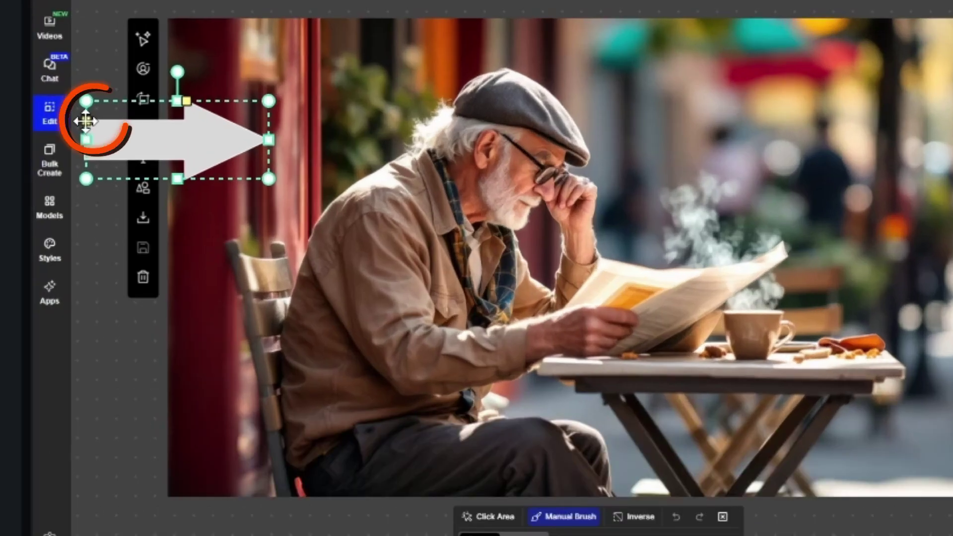
pyautogui.moveTo(85, 120)
pyautogui.mouseDown()
pyautogui.moveTo(87, 130)
pyautogui.moveTo(88, 121)
pyautogui.mouseUp()
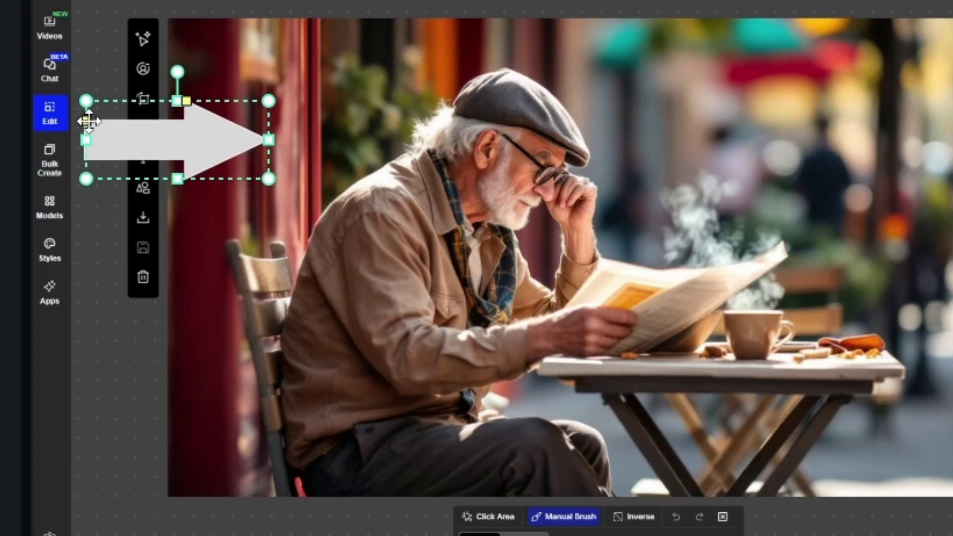
pyautogui.moveTo(186, 102); pyautogui.dragTo(223, 107)
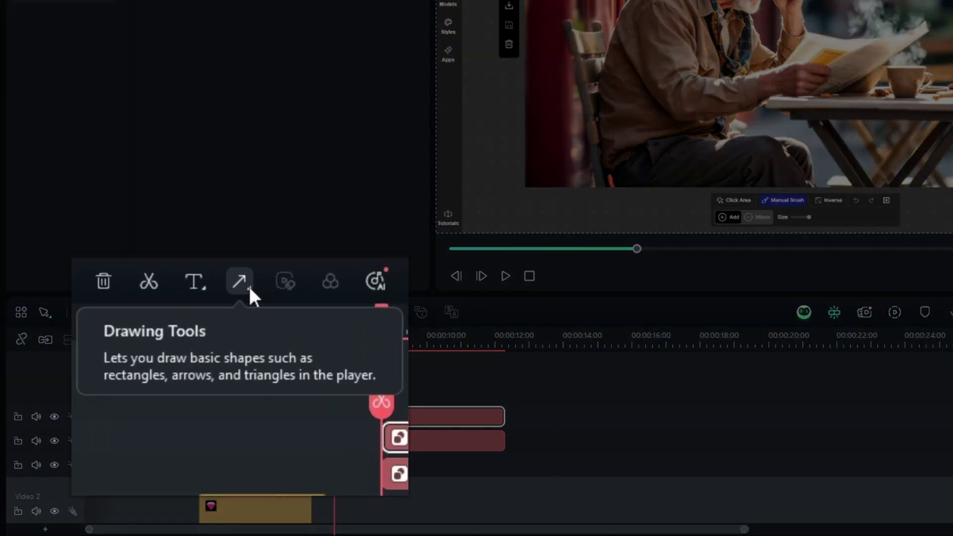
# Draw a short horizontal Line shape just beneath the Advanced Settings heading
pyautogui.click(245, 314)
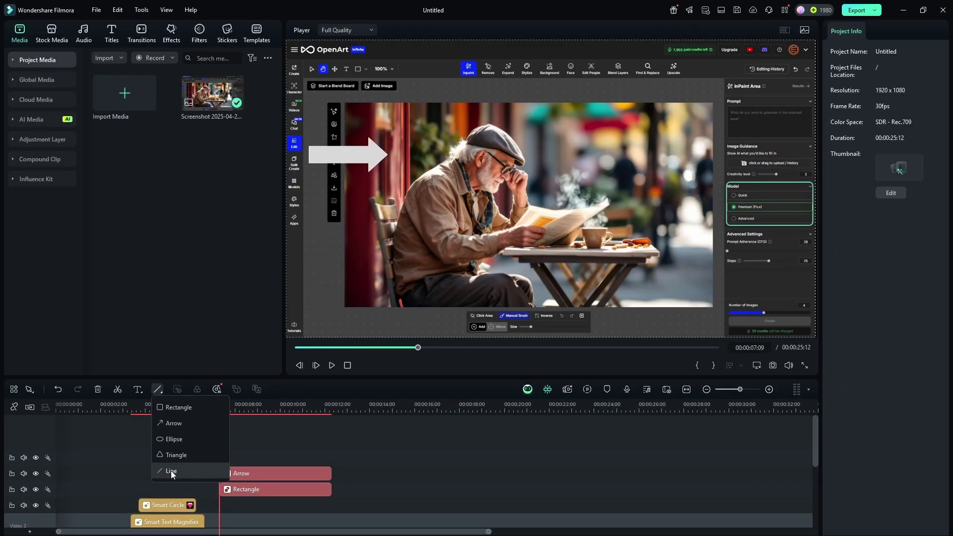
pyautogui.click(272, 468)
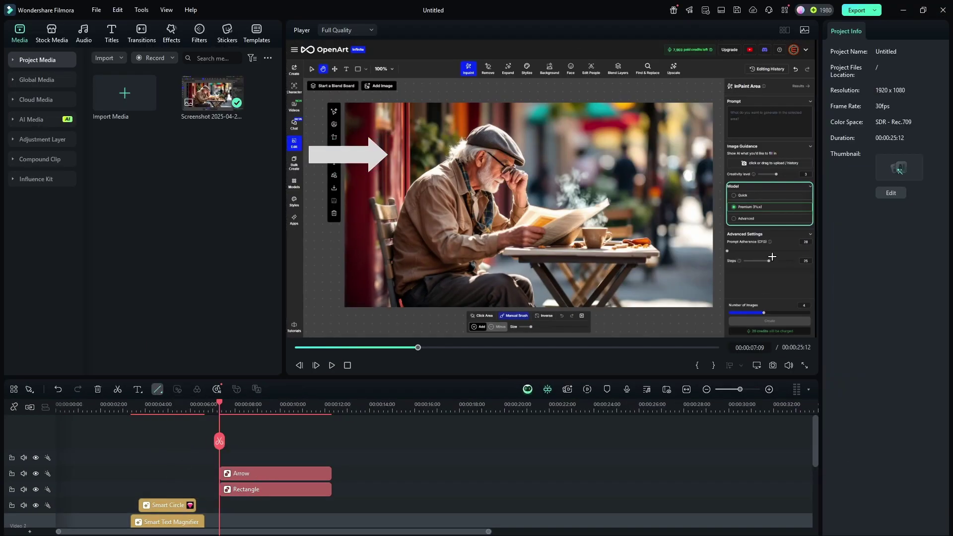
pyautogui.moveTo(728, 240); pyautogui.dragTo(774, 238)
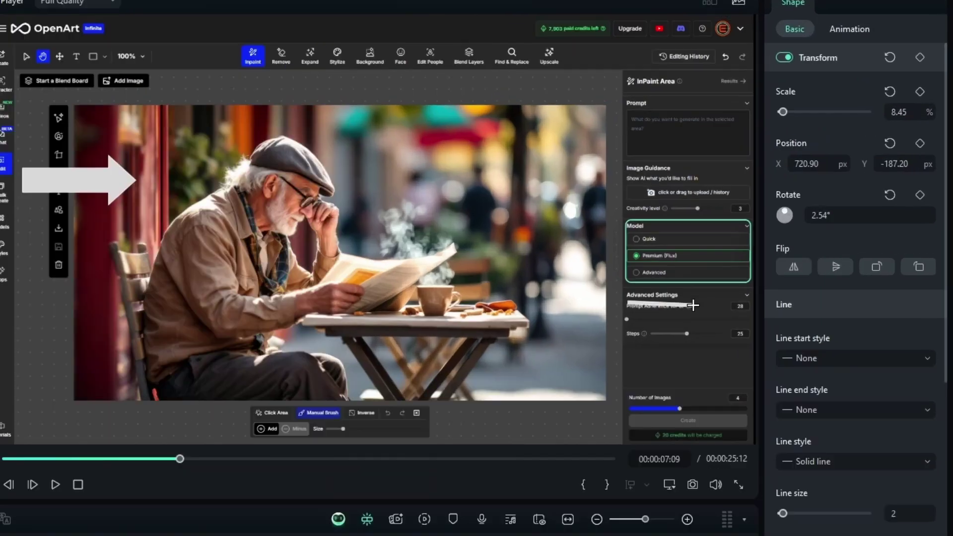
# Examine the line's start style and line style options and its remaining appearance settings
pyautogui.scroll(-3, 891, 236)
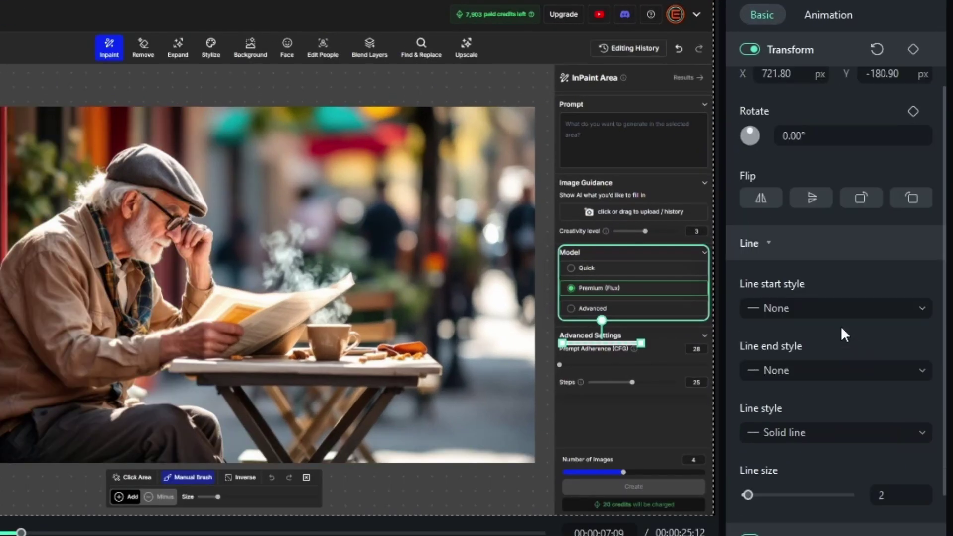
pyautogui.click(827, 306)
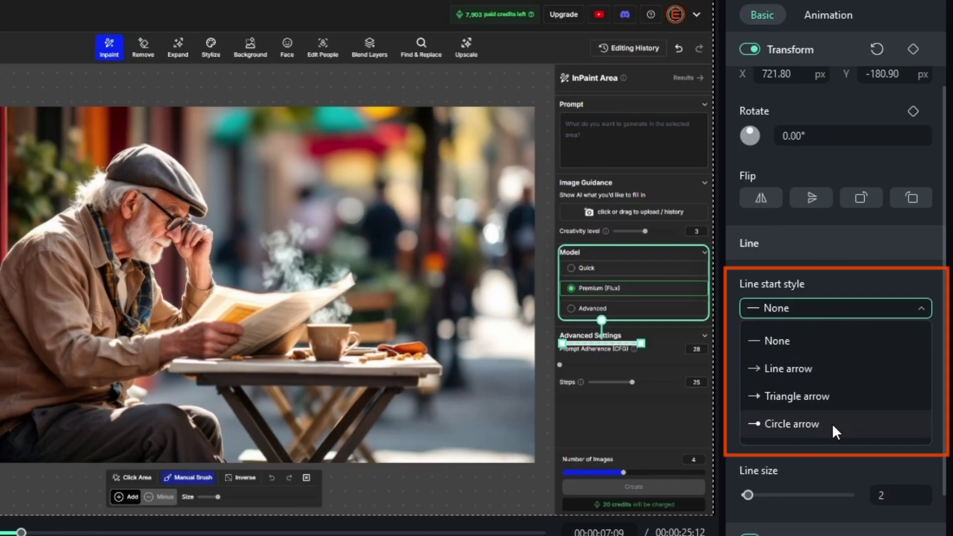
pyautogui.press('Escape')
pyautogui.click(808, 431)
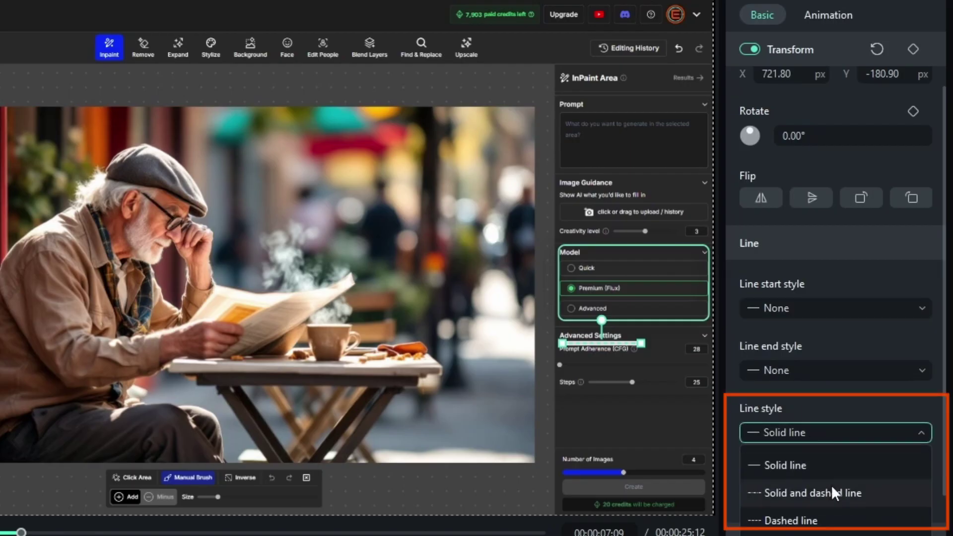
pyautogui.click(817, 407)
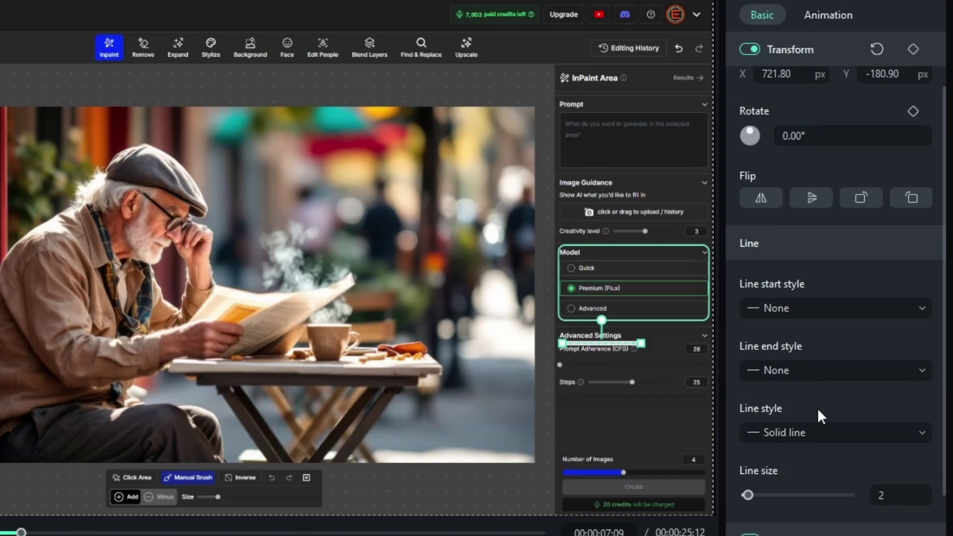
pyautogui.scroll(-8, 818, 407)
pyautogui.scroll(-4, 820, 407)
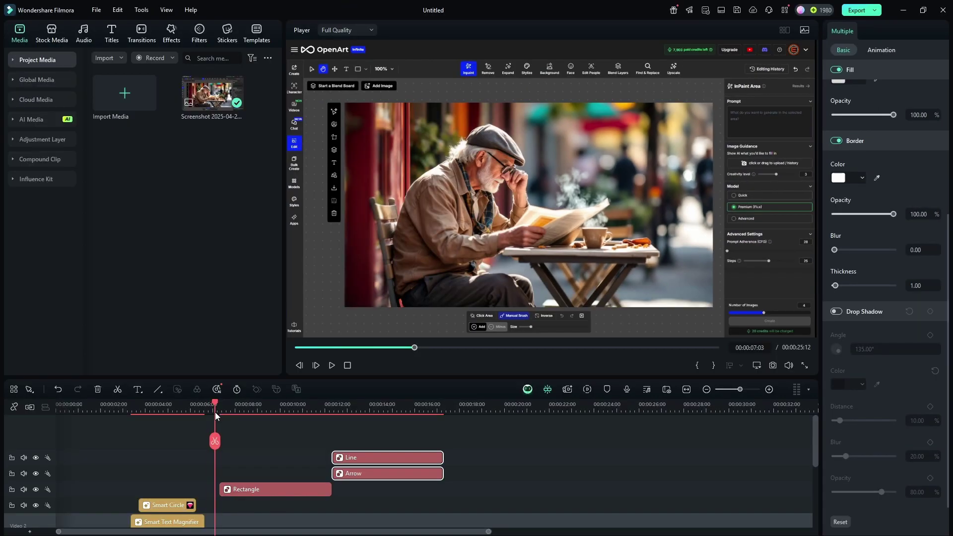
# Apply the Fade In preset animation to the Rectangle clip on the timeline
pyautogui.moveTo(215, 412); pyautogui.dragTo(239, 411)
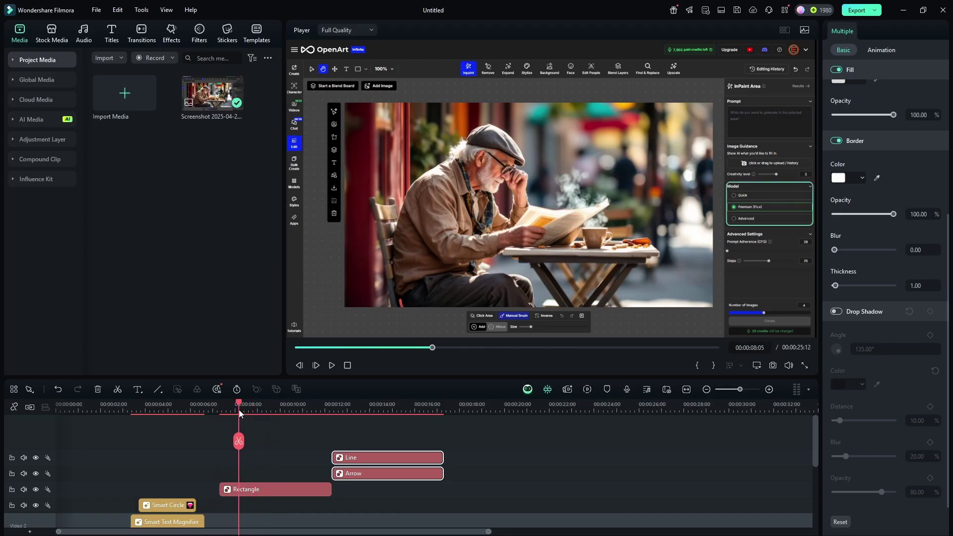
pyautogui.click(260, 490)
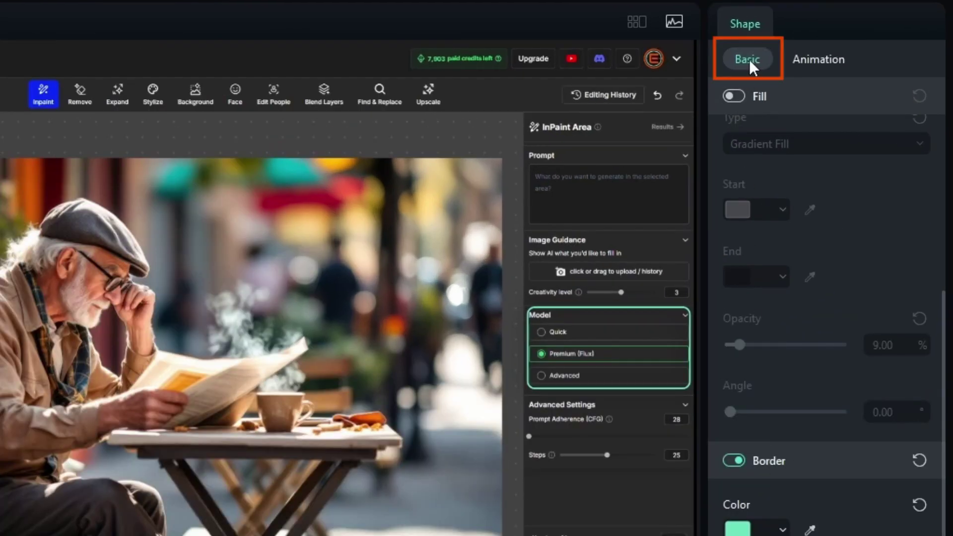
pyautogui.click(816, 59)
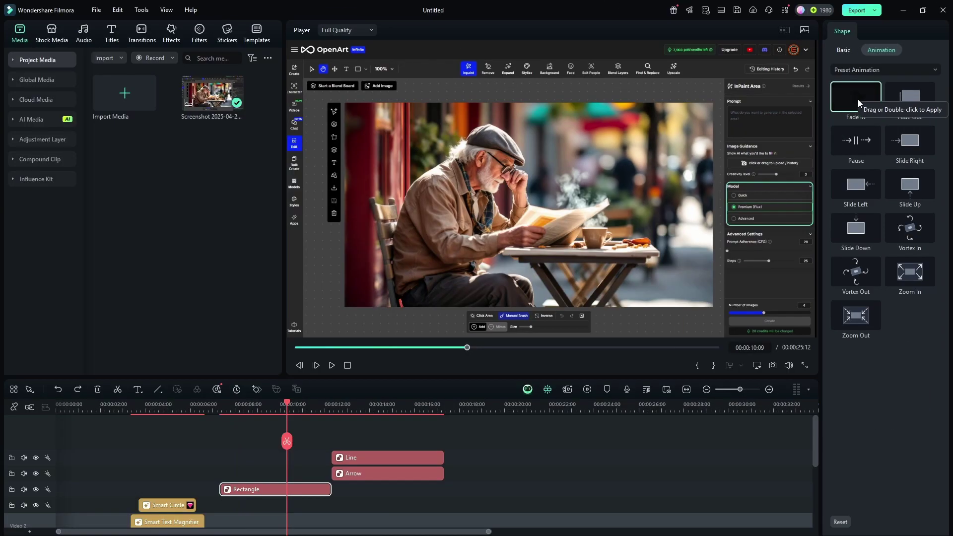
pyautogui.doubleClick(857, 99)
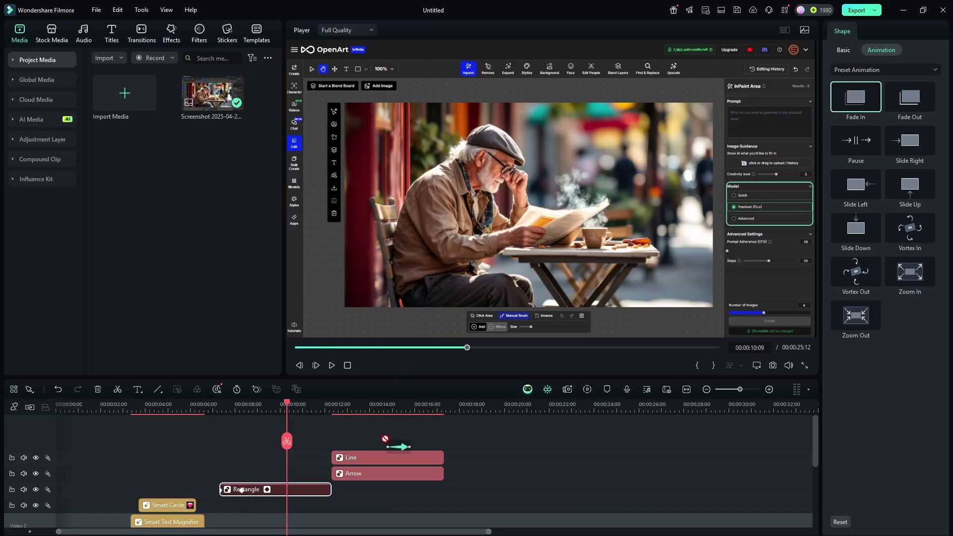
# Scrub through the beginning of the Rectangle clip to preview its fade-in
pyautogui.click(219, 492)
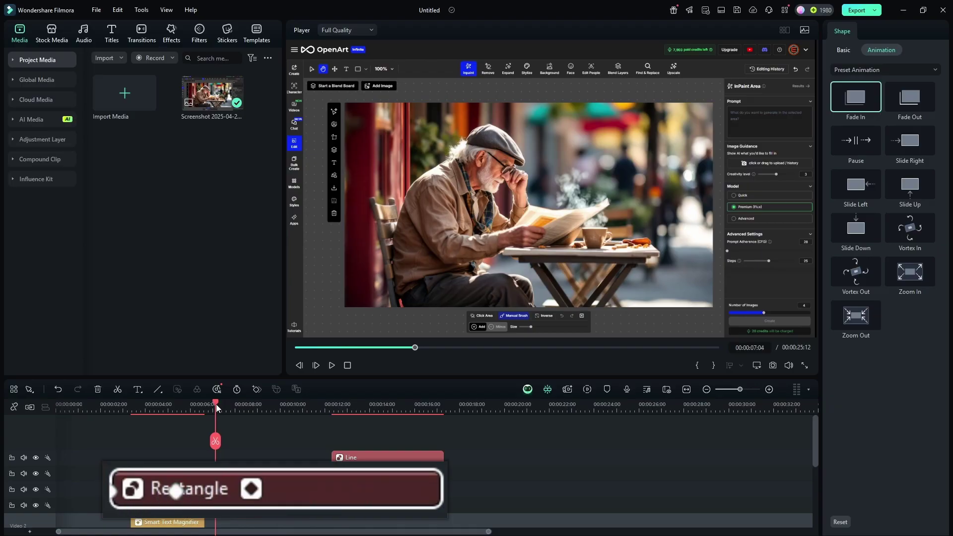
pyautogui.moveTo(216, 404); pyautogui.dragTo(221, 402)
pyautogui.moveTo(219, 403); pyautogui.dragTo(243, 404)
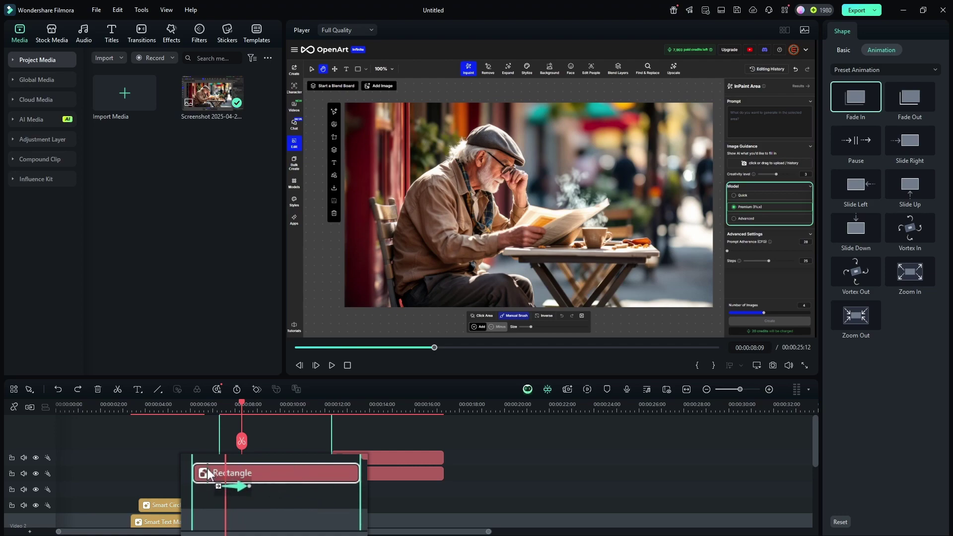
# Apply Fade In around the middle of the Rectangle clip and scrub across its two keyframes
pyautogui.click(260, 479)
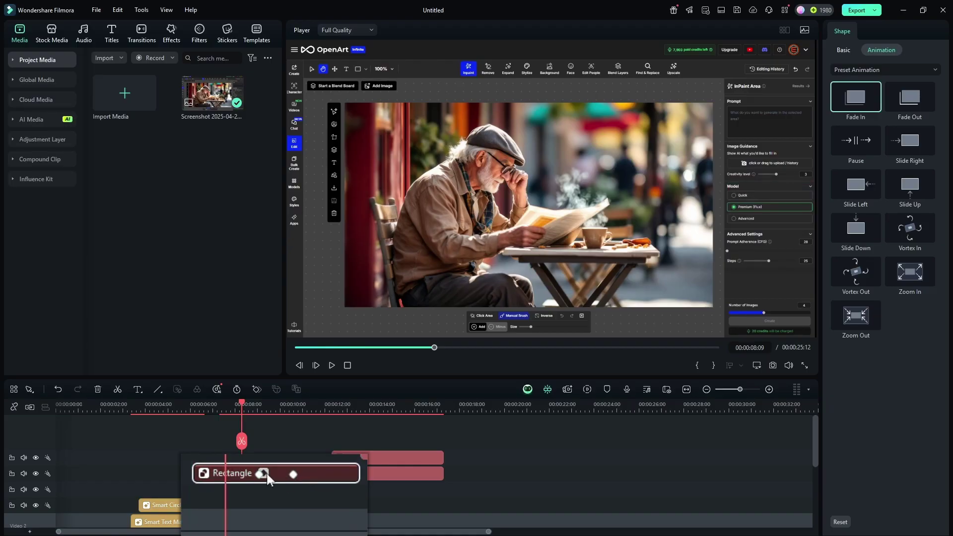
pyautogui.moveTo(223, 395); pyautogui.dragTo(264, 394)
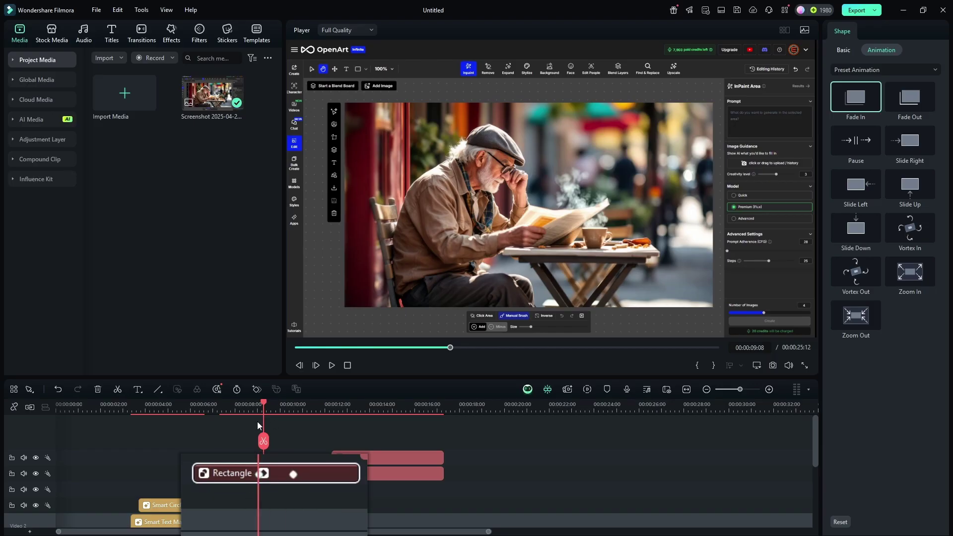
pyautogui.moveTo(265, 406); pyautogui.dragTo(285, 404)
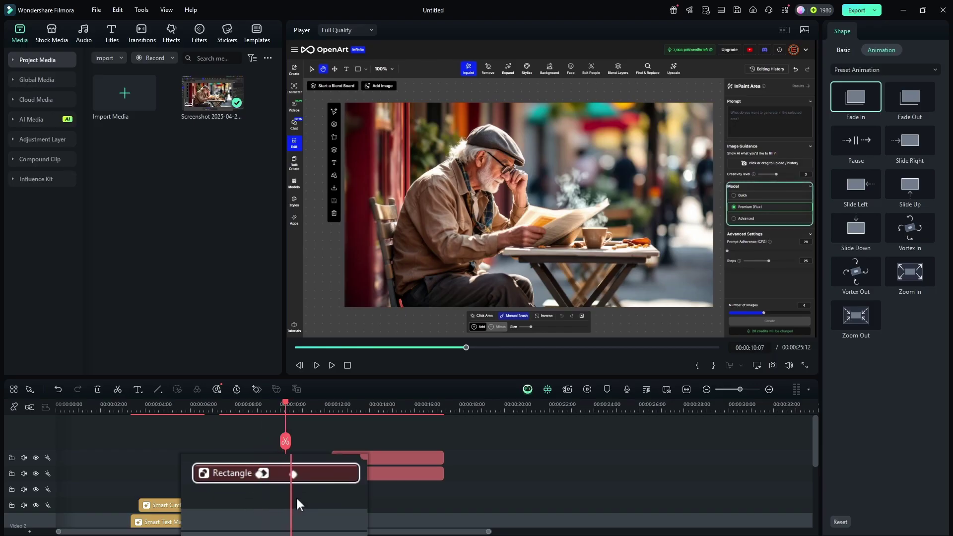
# Move the Fade In keyframes to the Rectangle clip's start at 00:00:07:09 and to 00:00:08:12, and play the fade
pyautogui.click(262, 474)
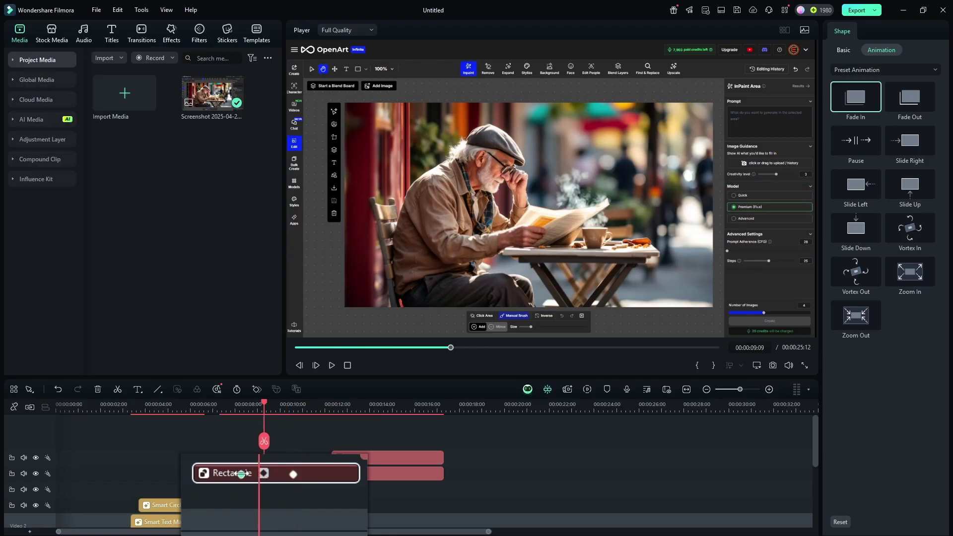
pyautogui.press('Up')
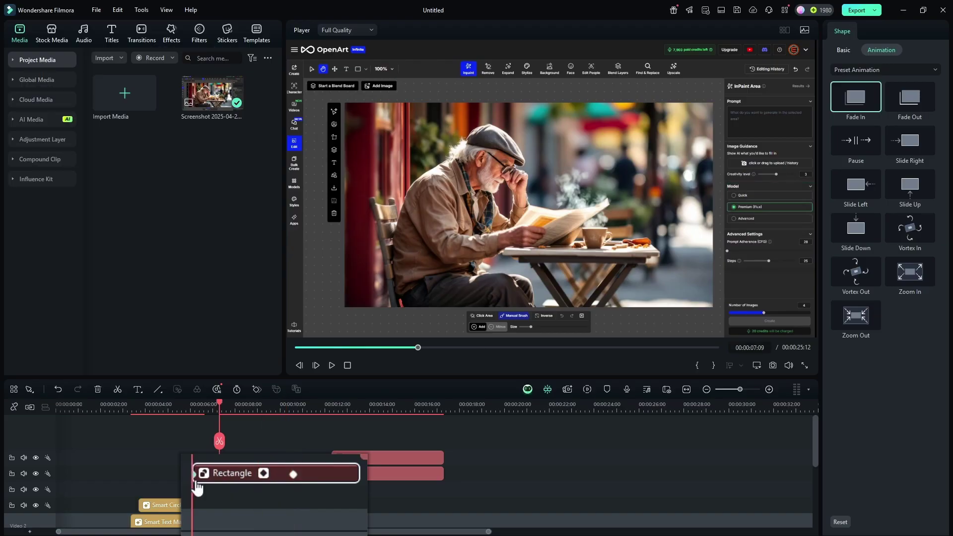
pyautogui.moveTo(293, 475); pyautogui.dragTo(230, 480)
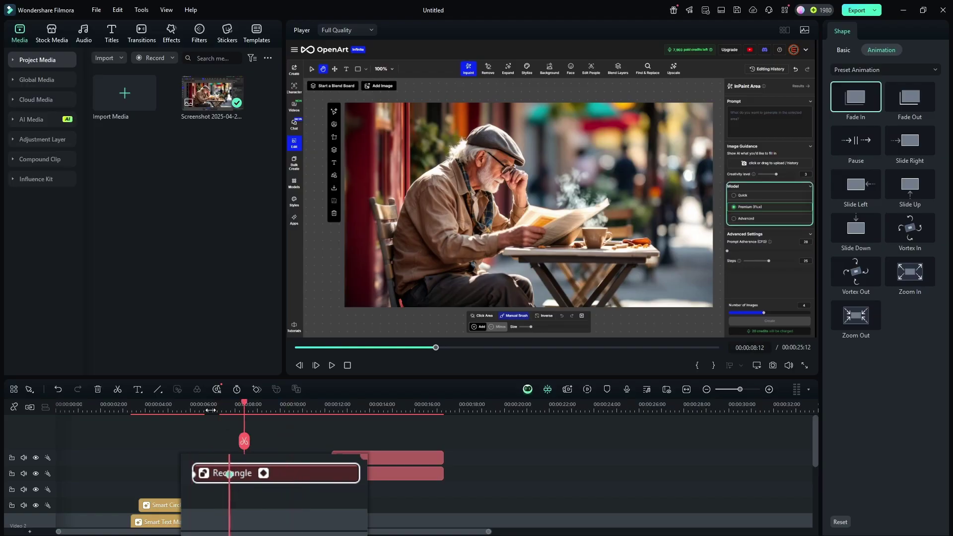
pyautogui.press('space')
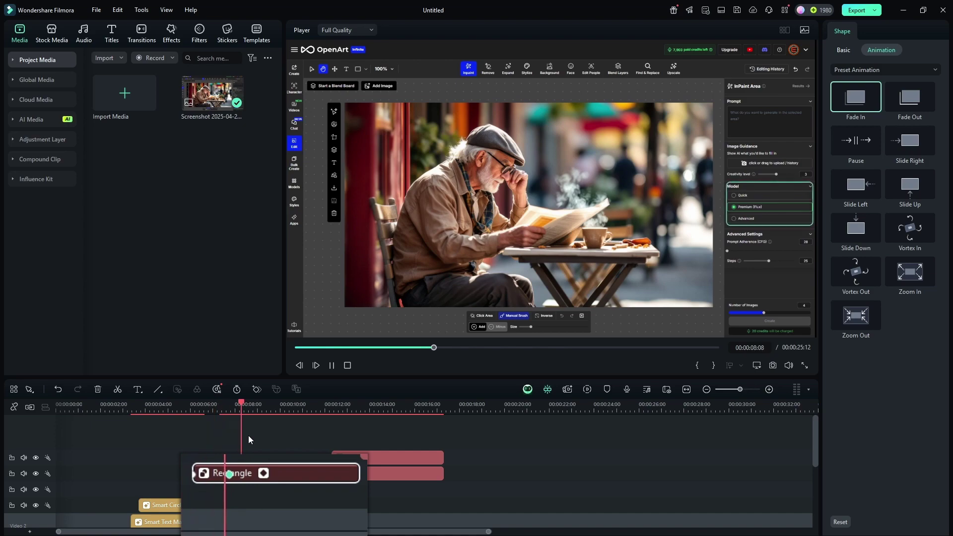
pyautogui.press('space')
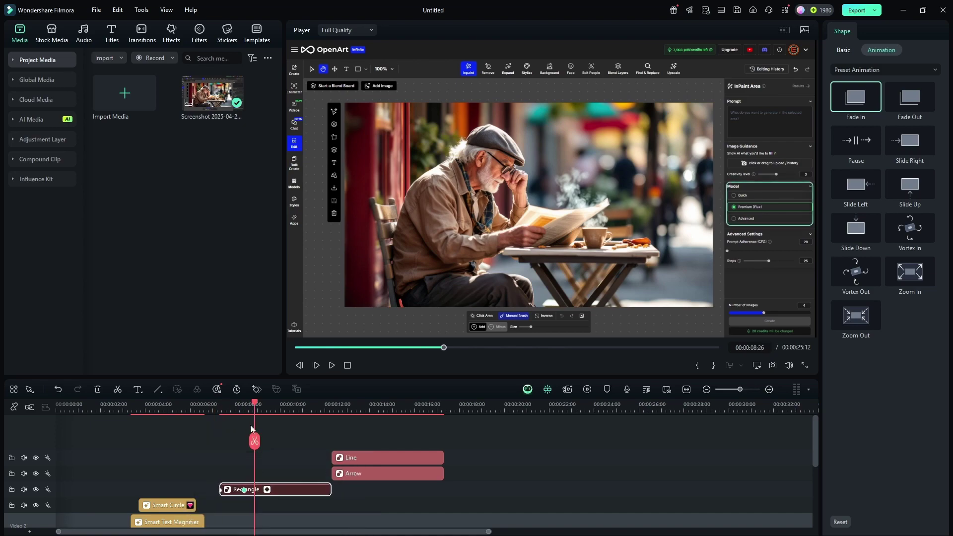